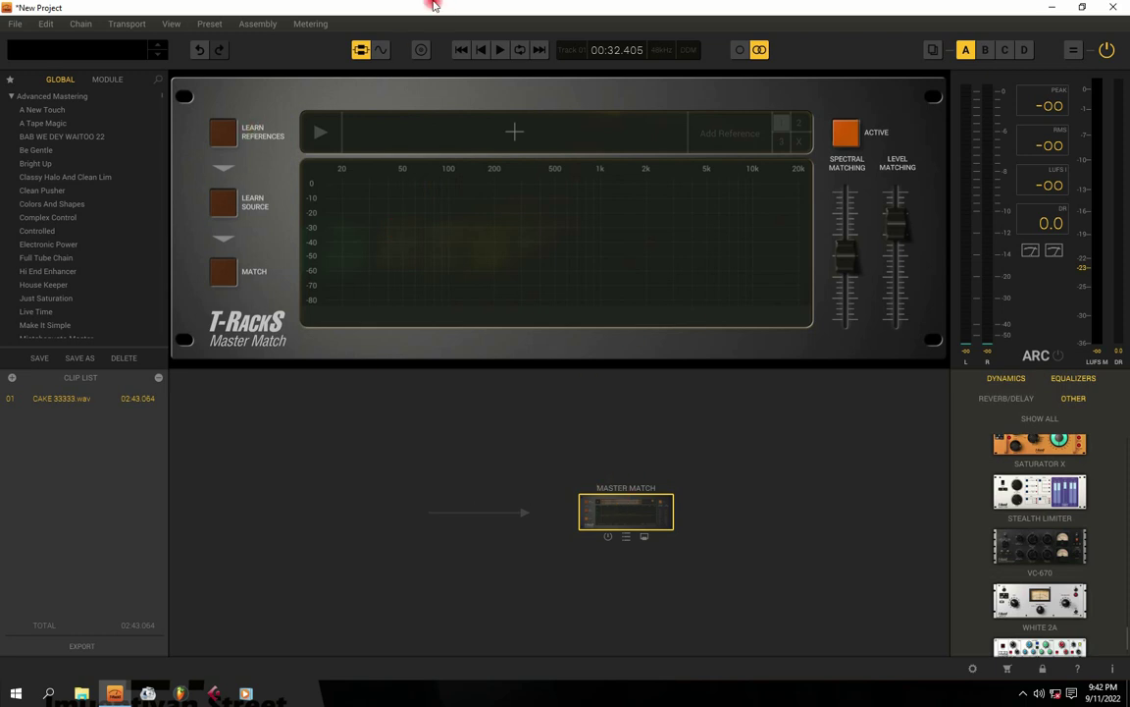
Open the audio import dialog to look at it and close it without choosing a file
left_click(12, 23)
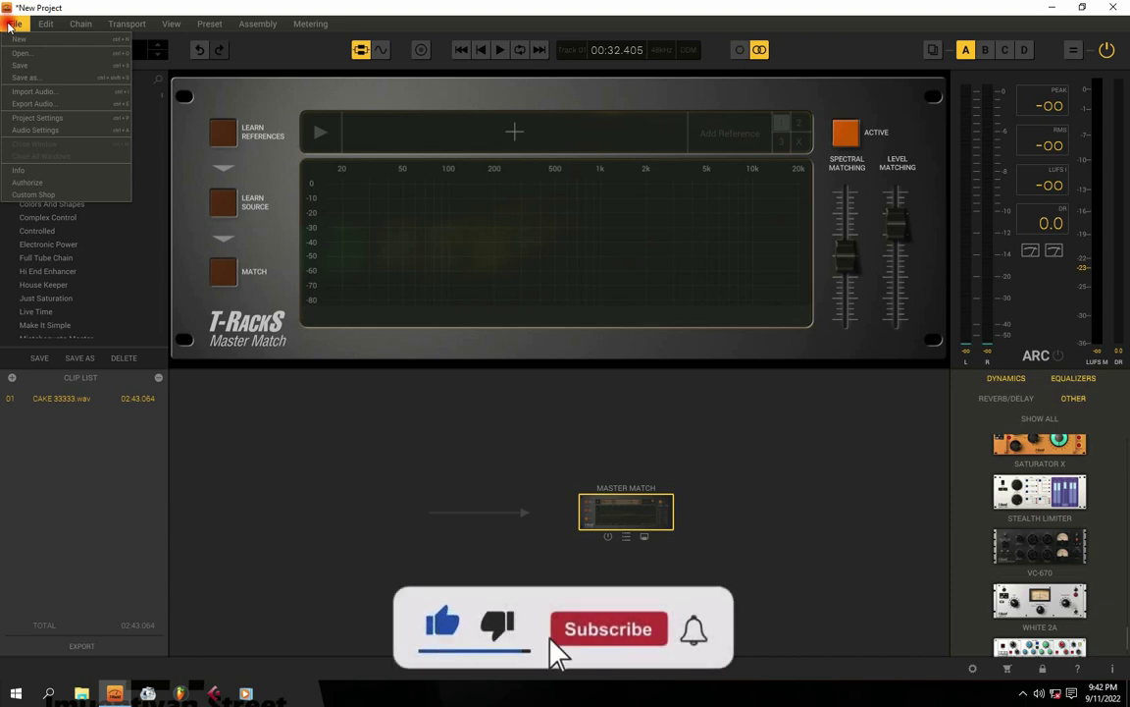
left_click(43, 94)
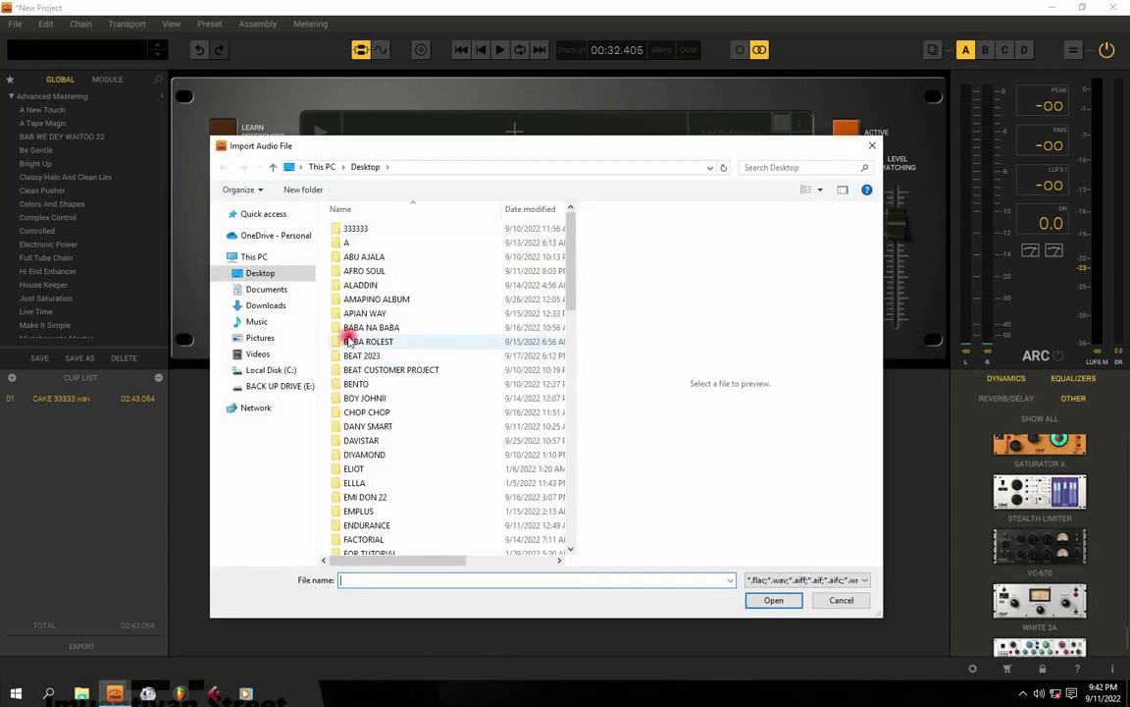
left_click(872, 145)
View the project properties, including the available dithering types, and cancel without changing them
left_click(15, 24)
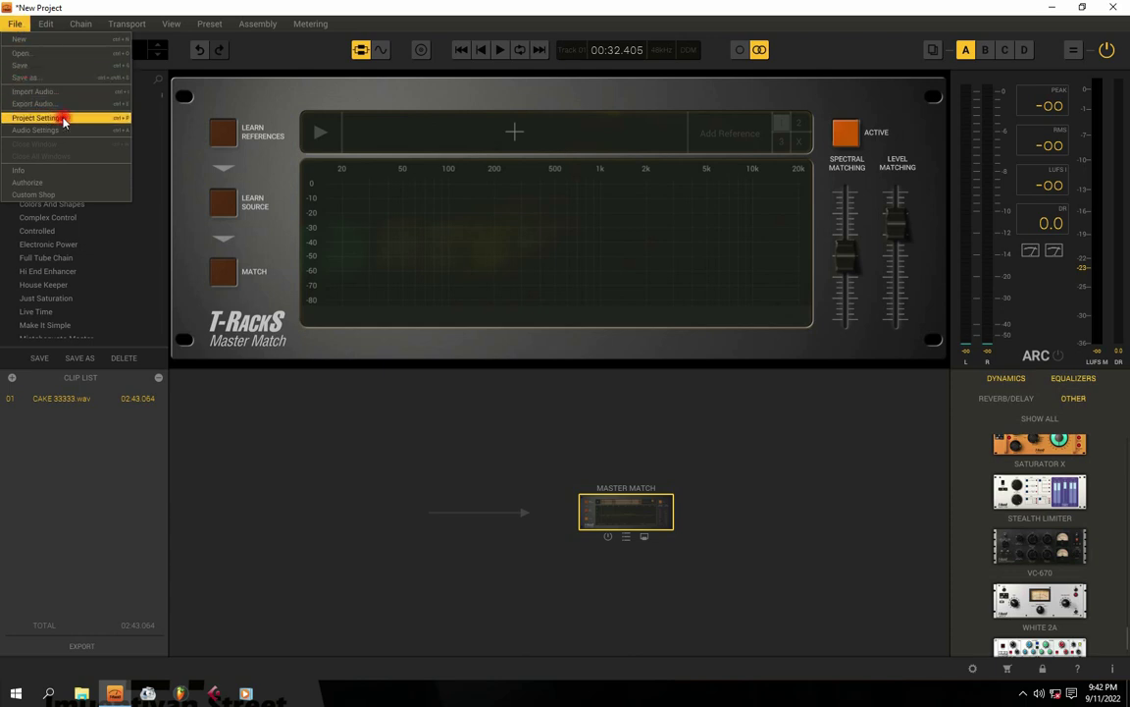
left_click(40, 117)
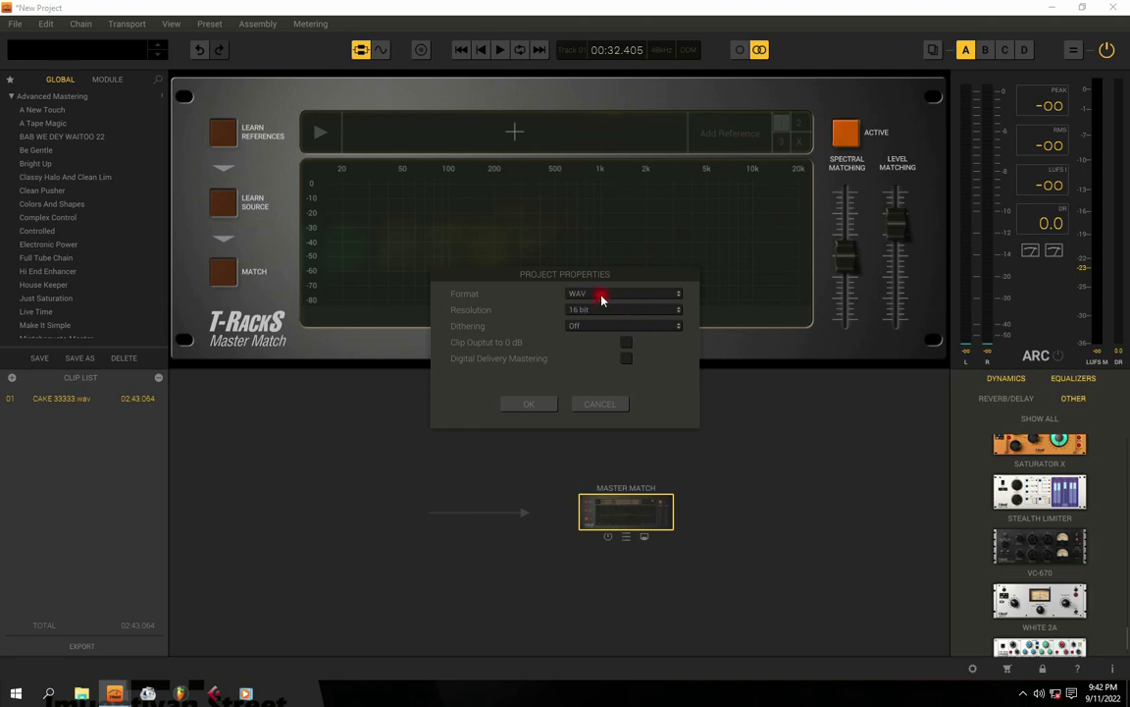
left_click(595, 327)
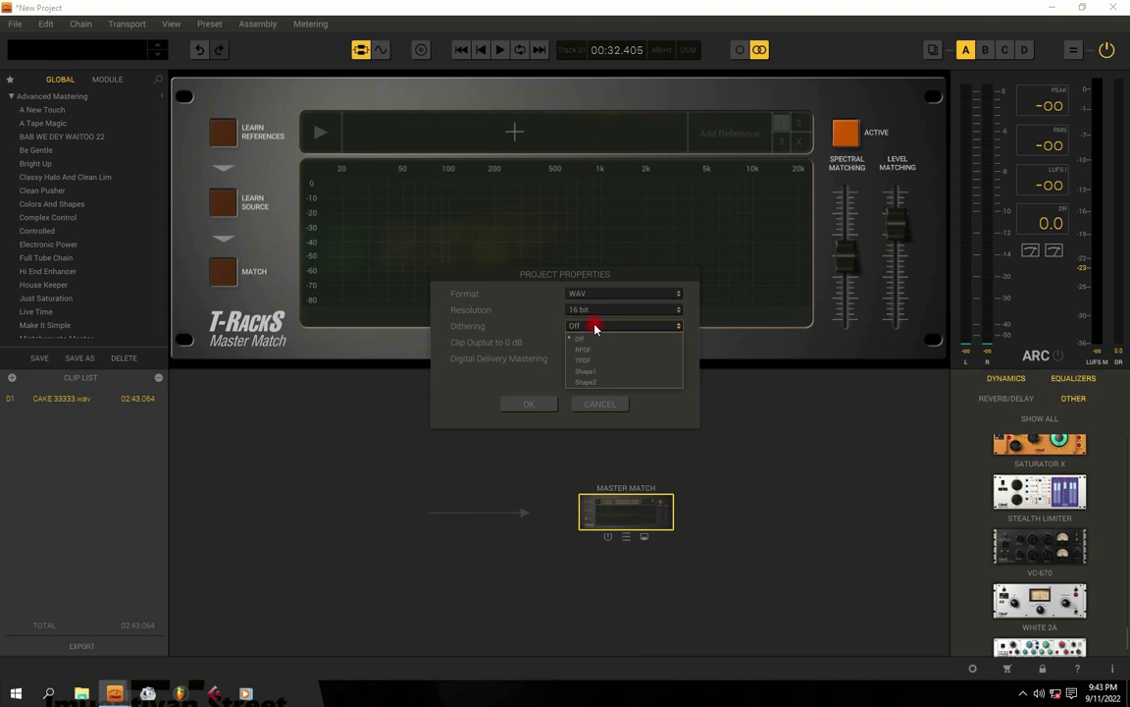
left_click(598, 404)
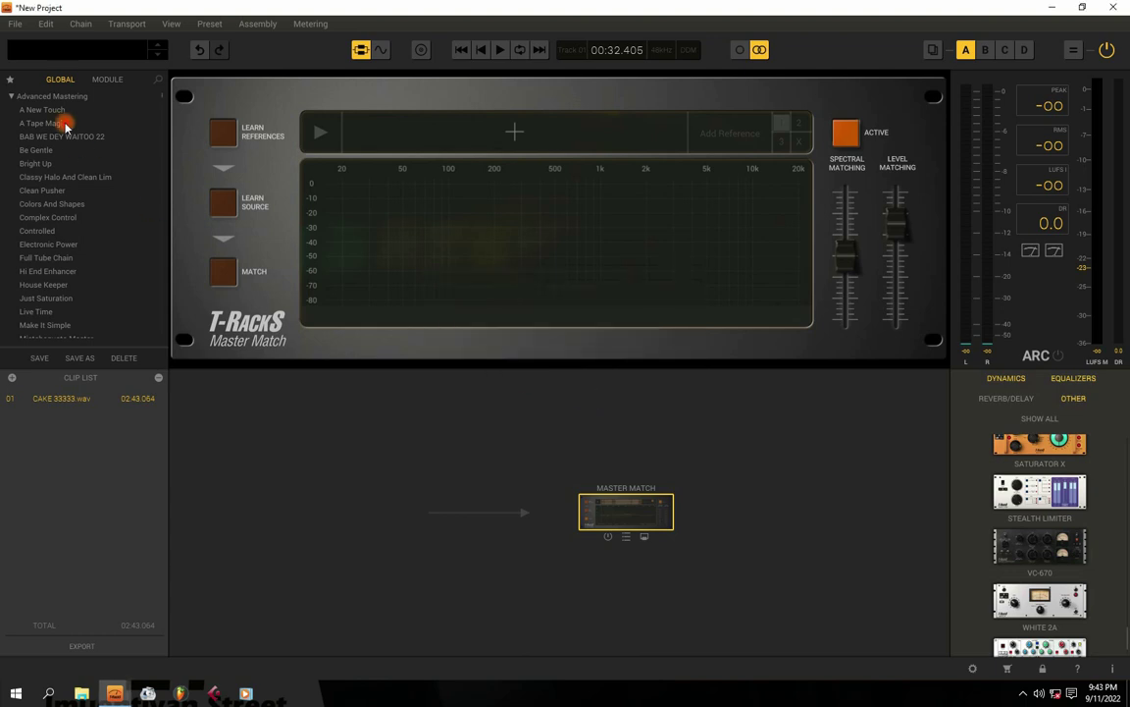
View the program's version information and close it
left_click(16, 23)
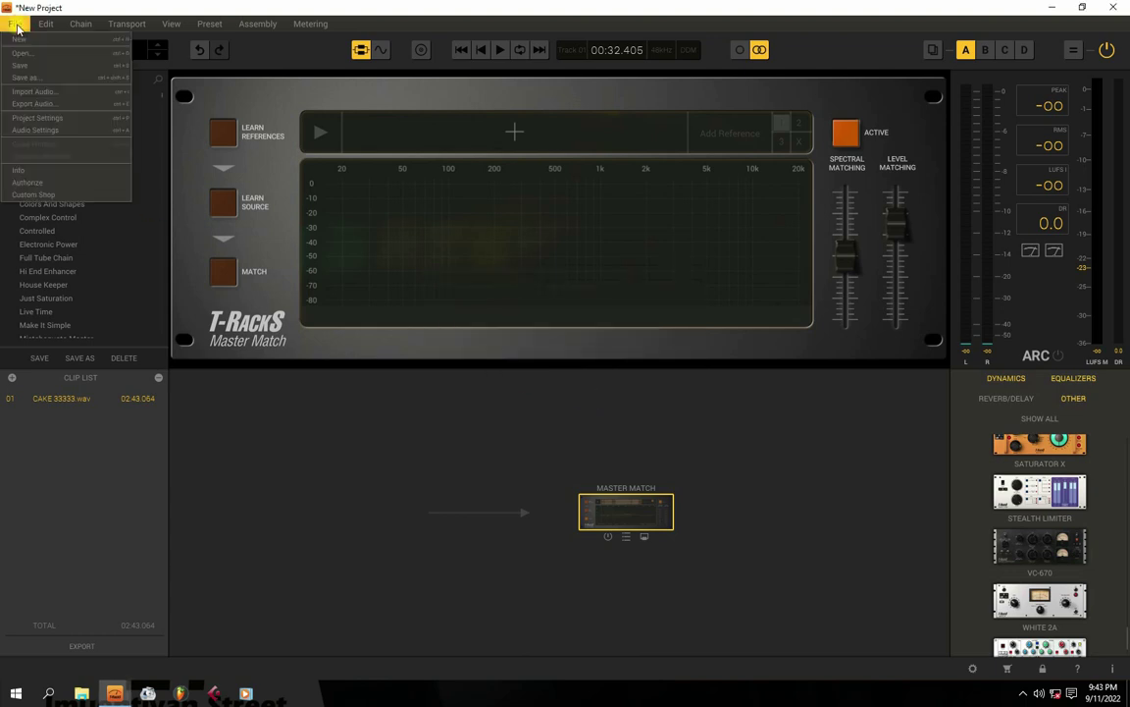
left_click(56, 172)
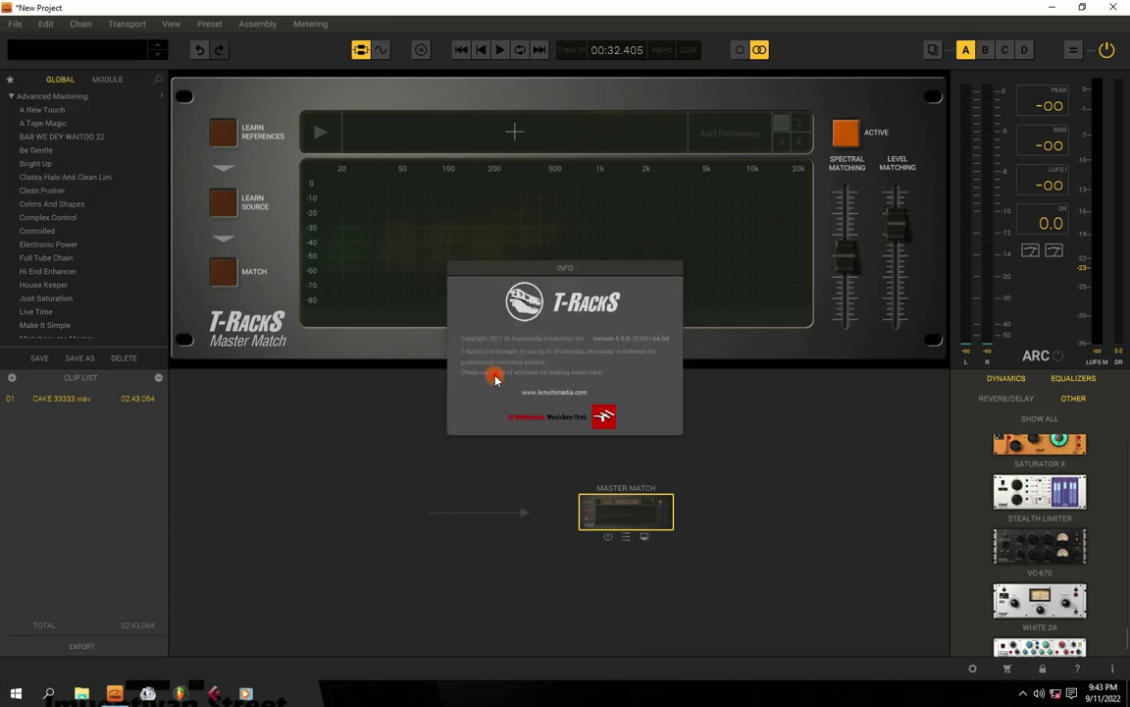
left_click(563, 275)
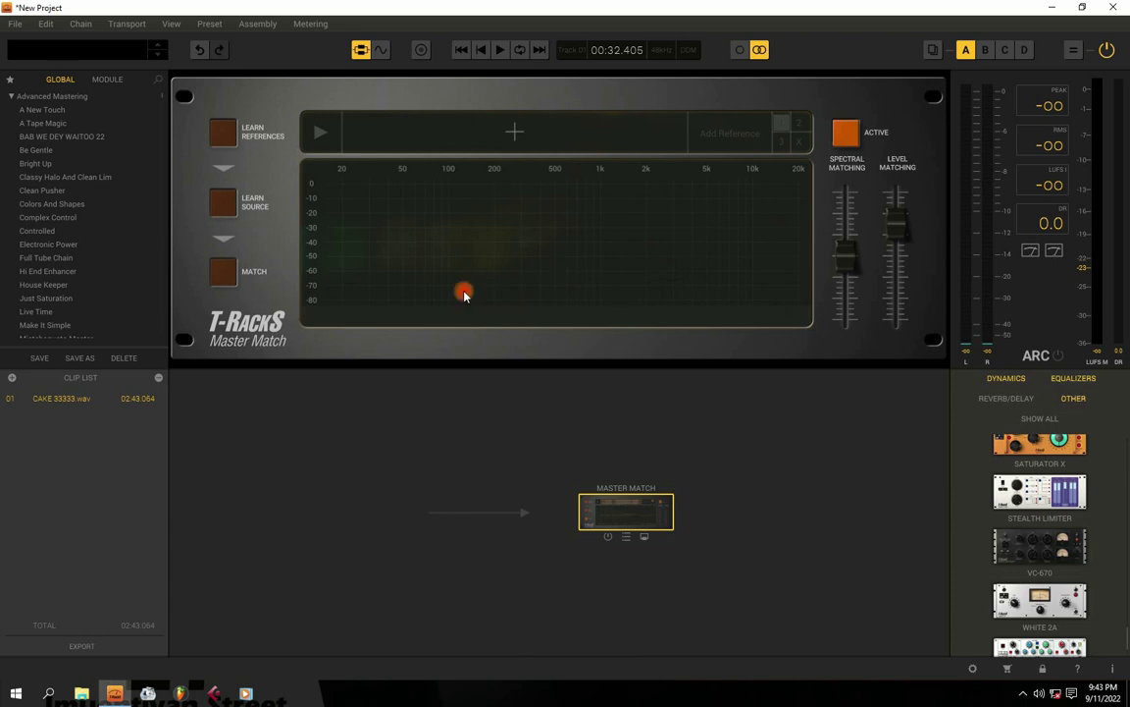
left_click(46, 25)
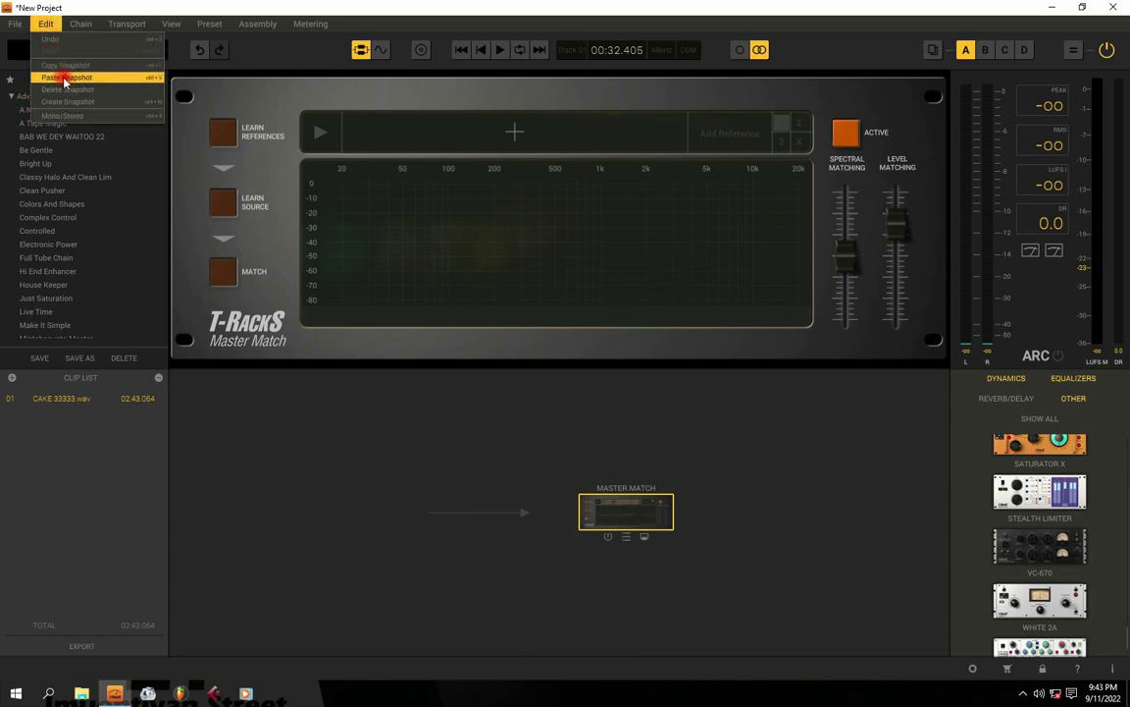
left_click(74, 27)
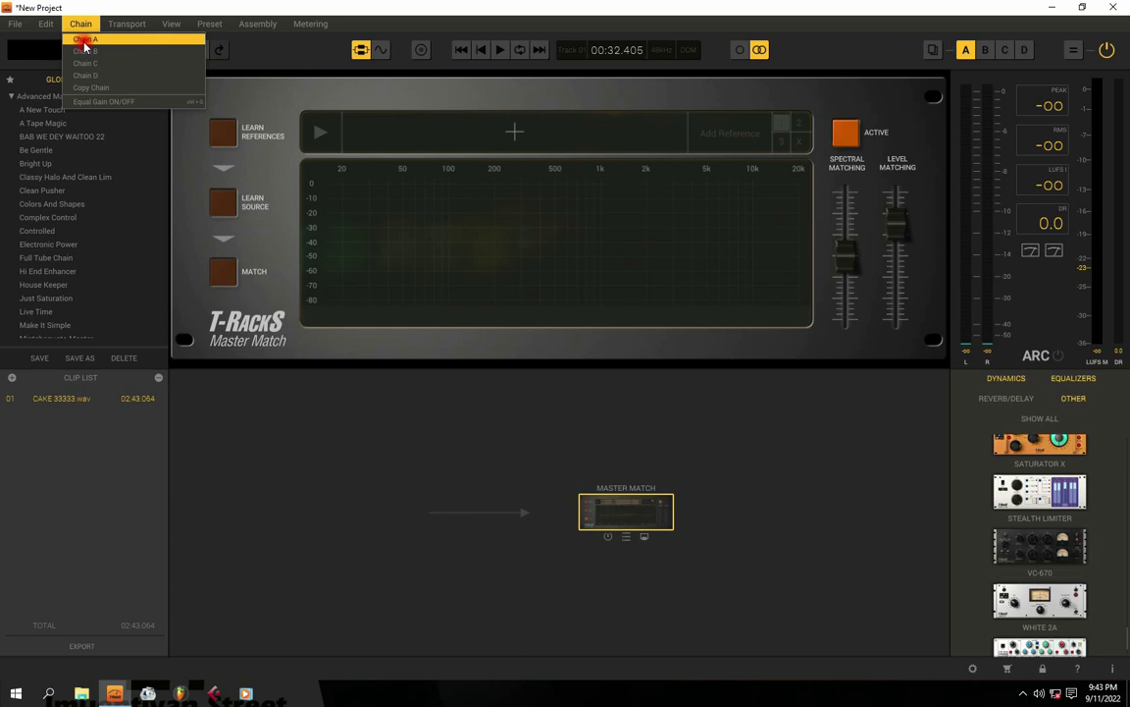
left_click(443, 505)
Add Saturator X to the empty chain, place Stealth Limiter before it, and put VC-670 first
left_click_drag(1040, 444, 463, 536)
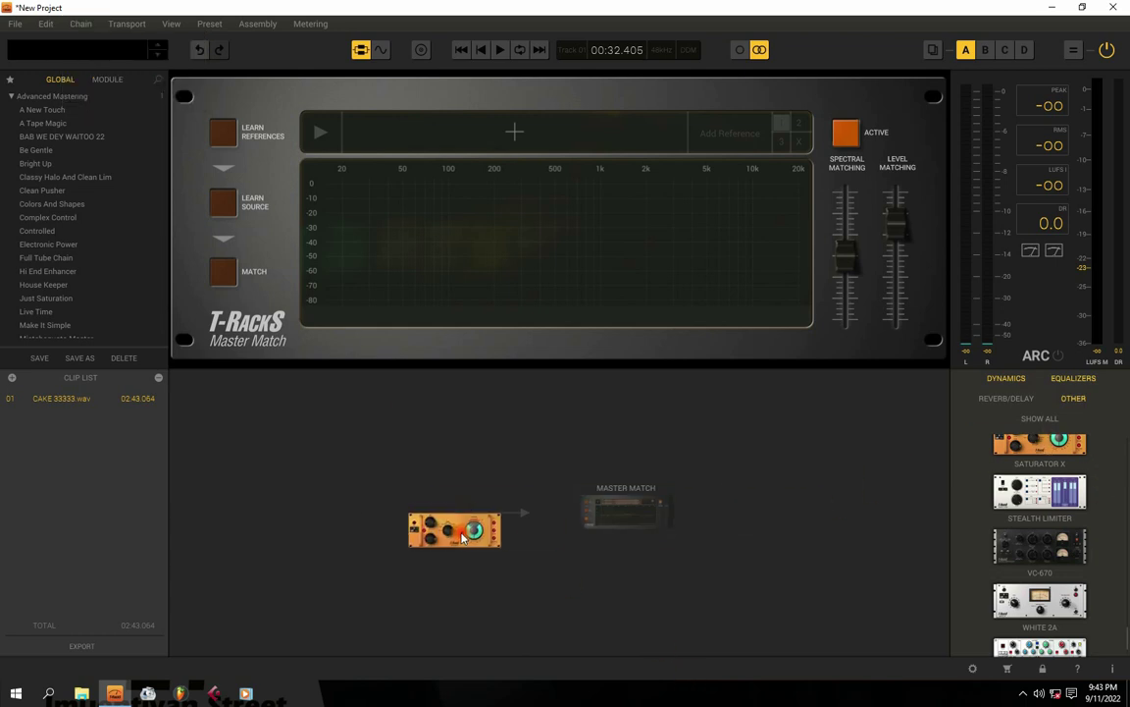
left_click_drag(1040, 491, 396, 538)
left_click_drag(1041, 491, 451, 513)
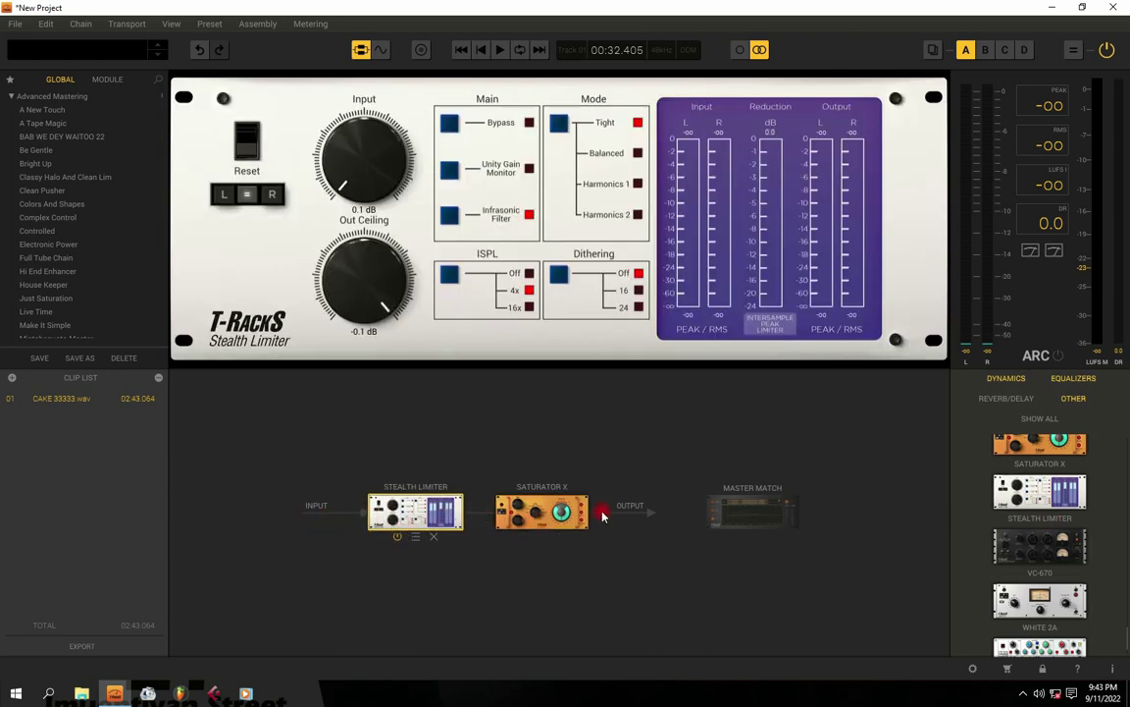
left_click_drag(1042, 552, 350, 523)
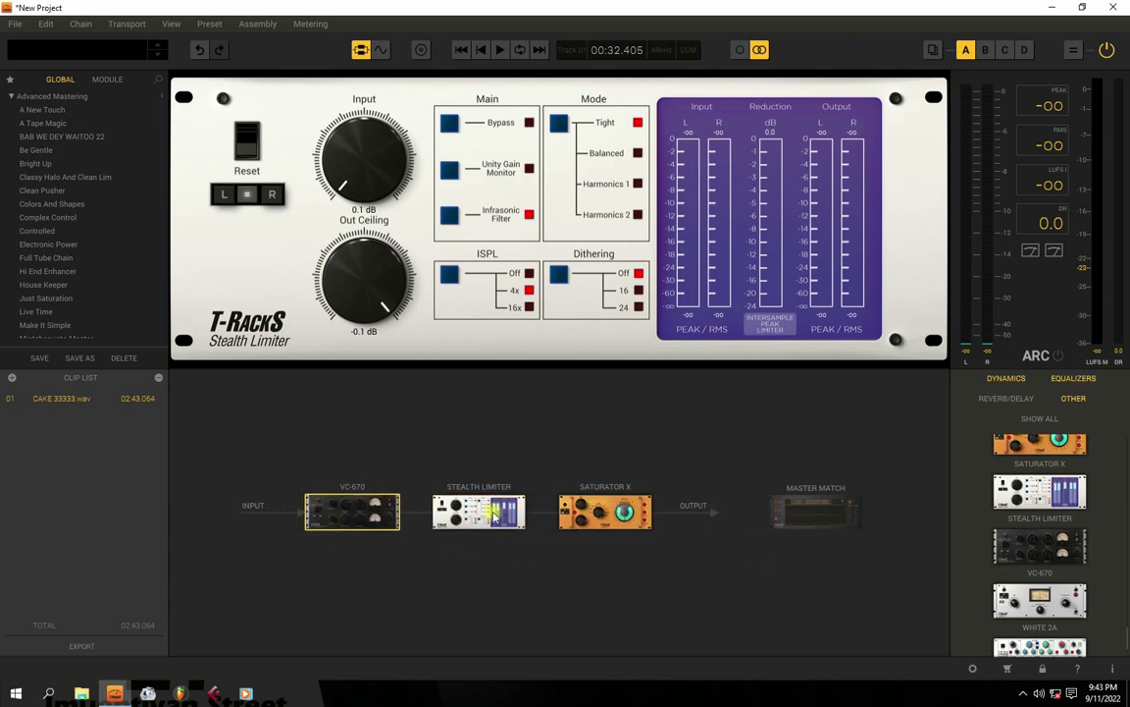
Examine the controls of the VC-670, Stealth Limiter and Saturator X modules by showing each one in turn
left_click(579, 512)
left_click(454, 512)
left_click(378, 518)
left_click(479, 512)
left_click(584, 511)
left_click(479, 512)
left_click(387, 512)
left_click(501, 509)
left_click(594, 514)
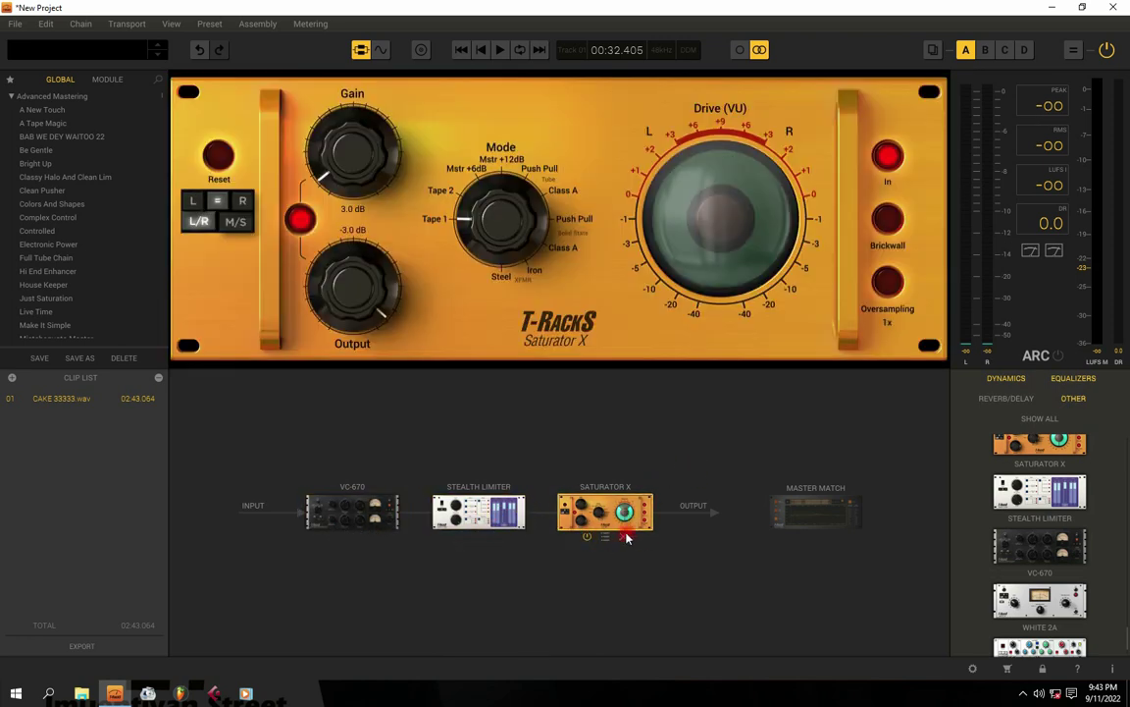
Remove Saturator X, Stealth Limiter and VC-670 from the chain
left_click(629, 536)
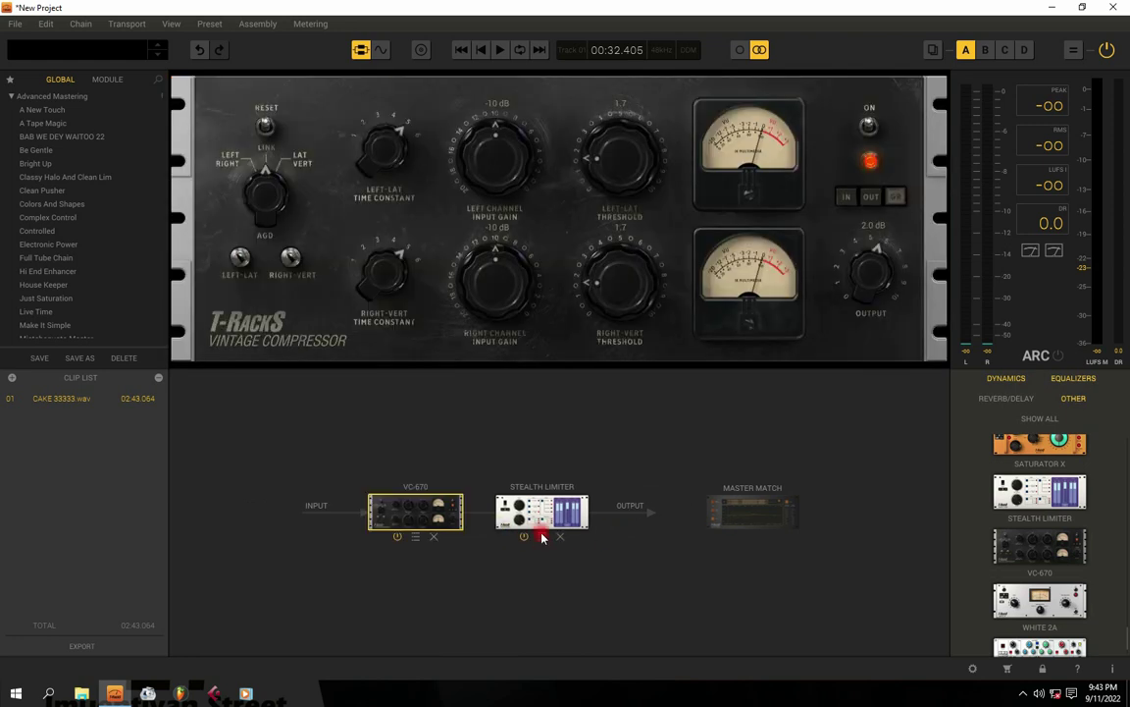
left_click(556, 536)
left_click(493, 538)
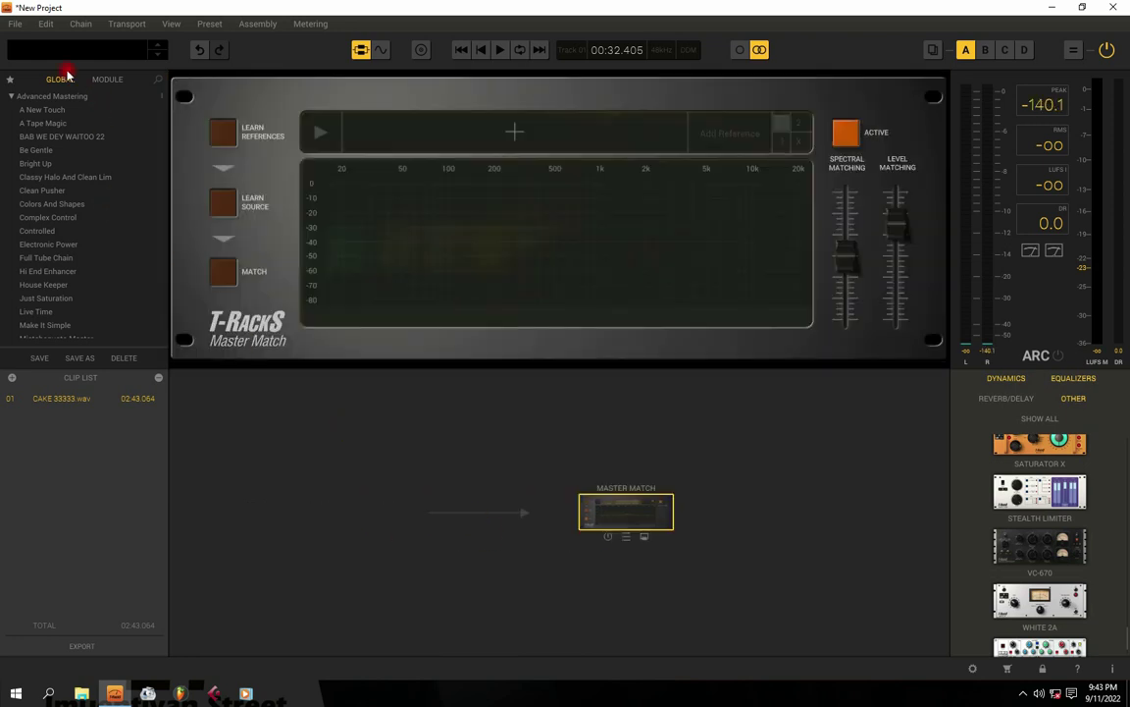
Show the separate Metering window, move it over the rack to examine its meters, and close it
left_click(129, 26)
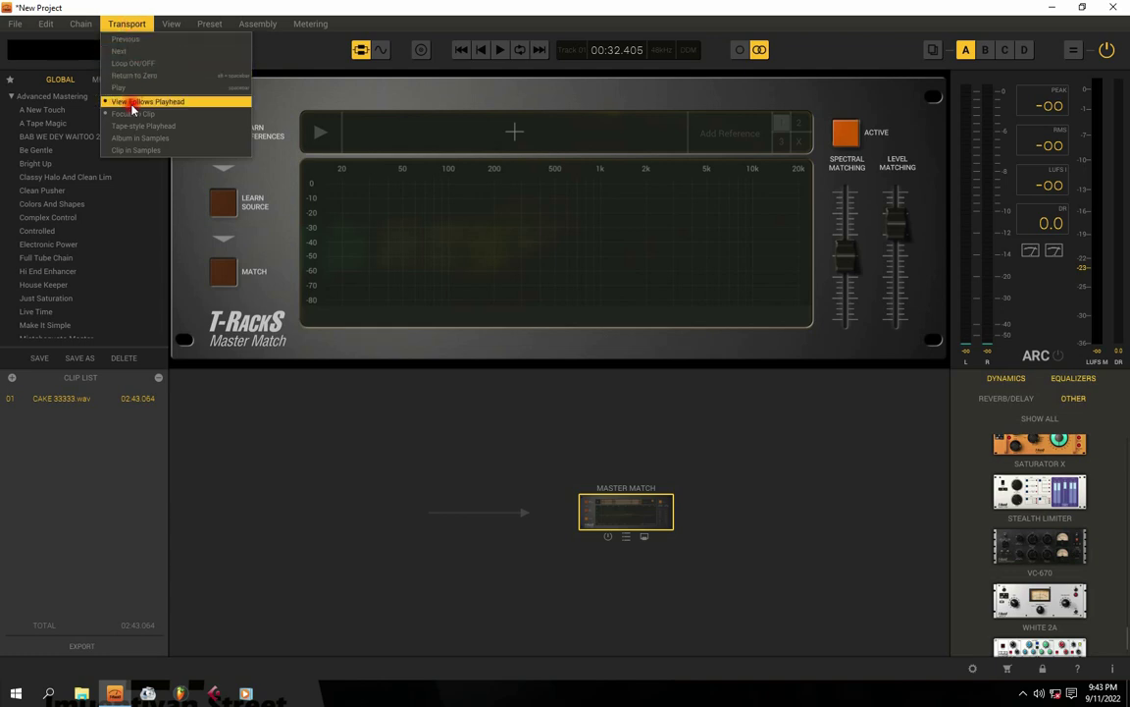
left_click(169, 25)
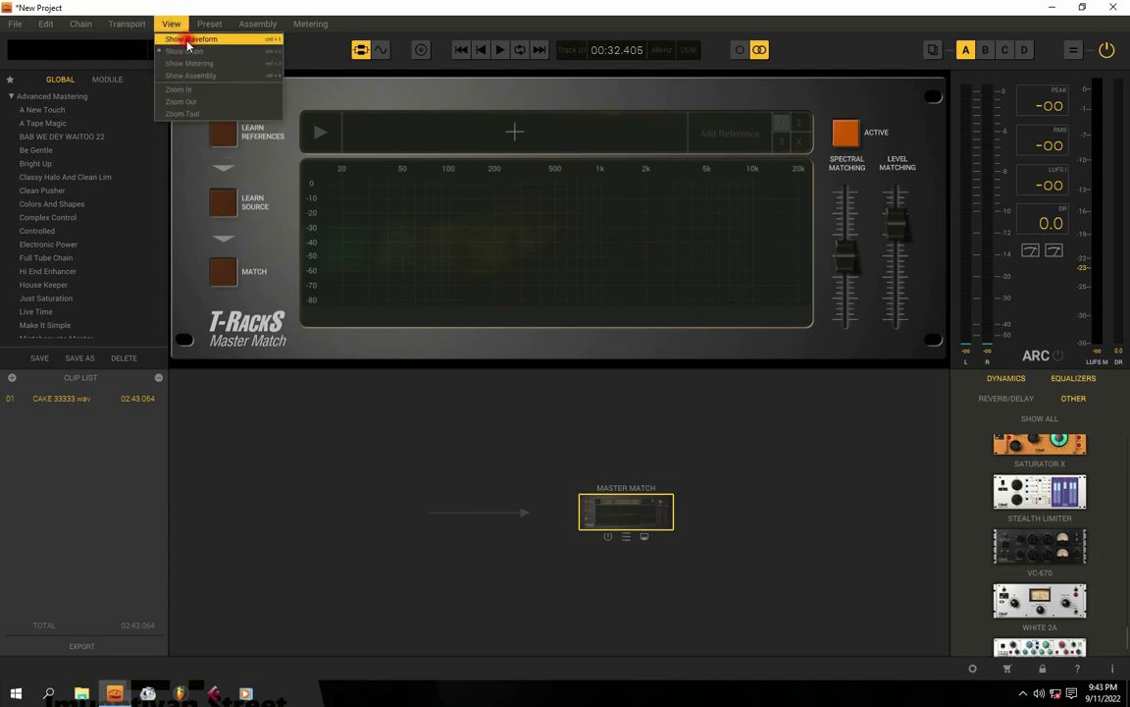
left_click(186, 64)
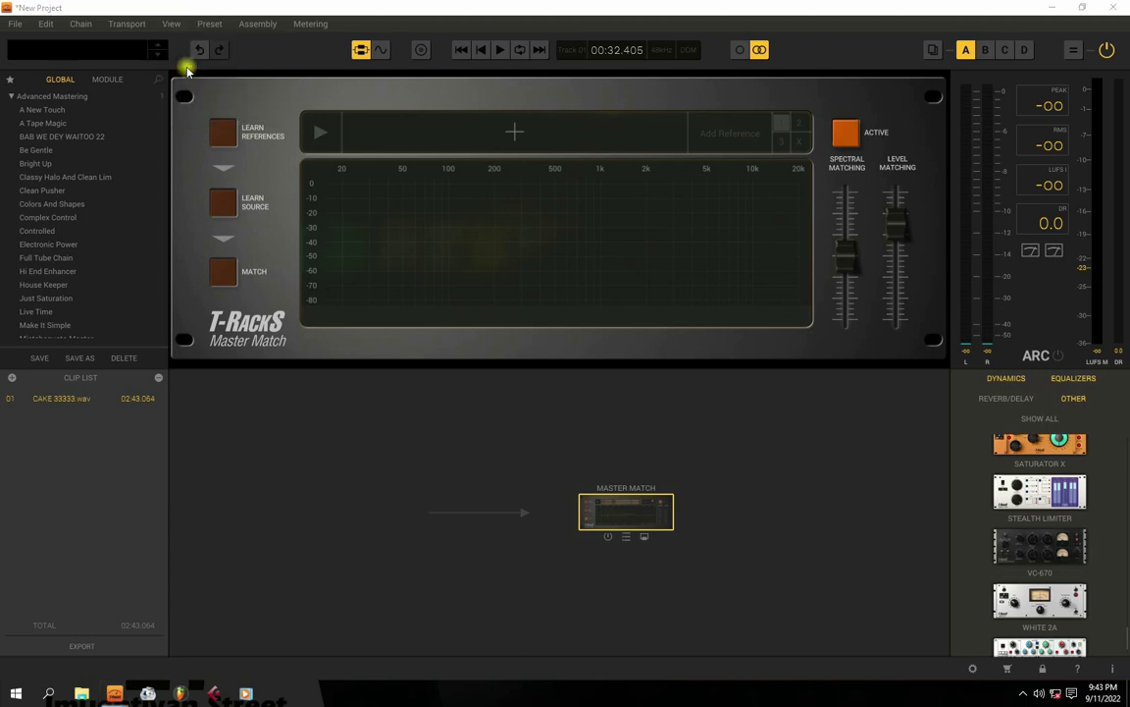
left_click_drag(263, 13, 456, 133)
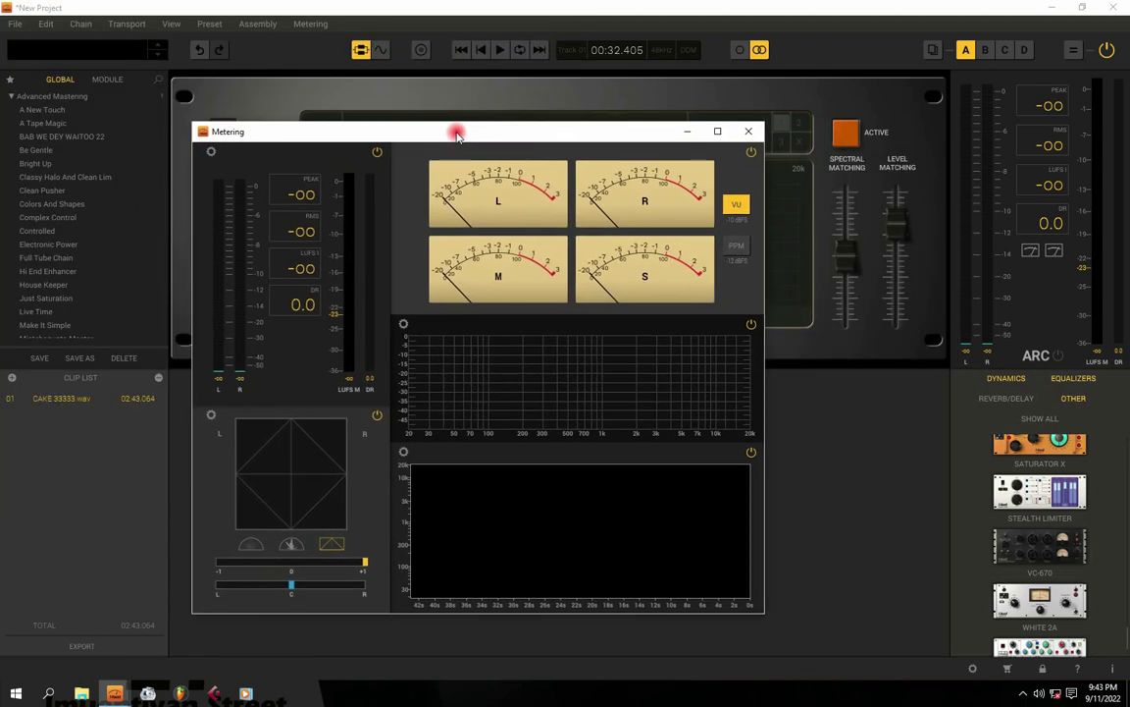
left_click_drag(593, 126, 569, 115)
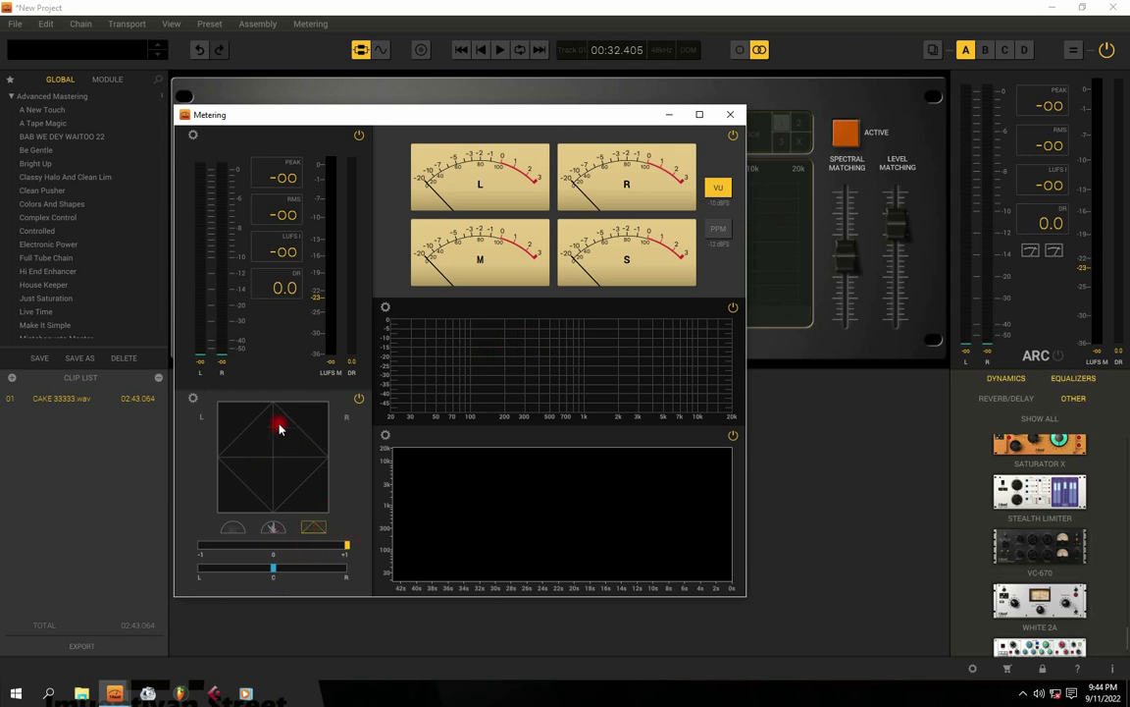
left_click(730, 114)
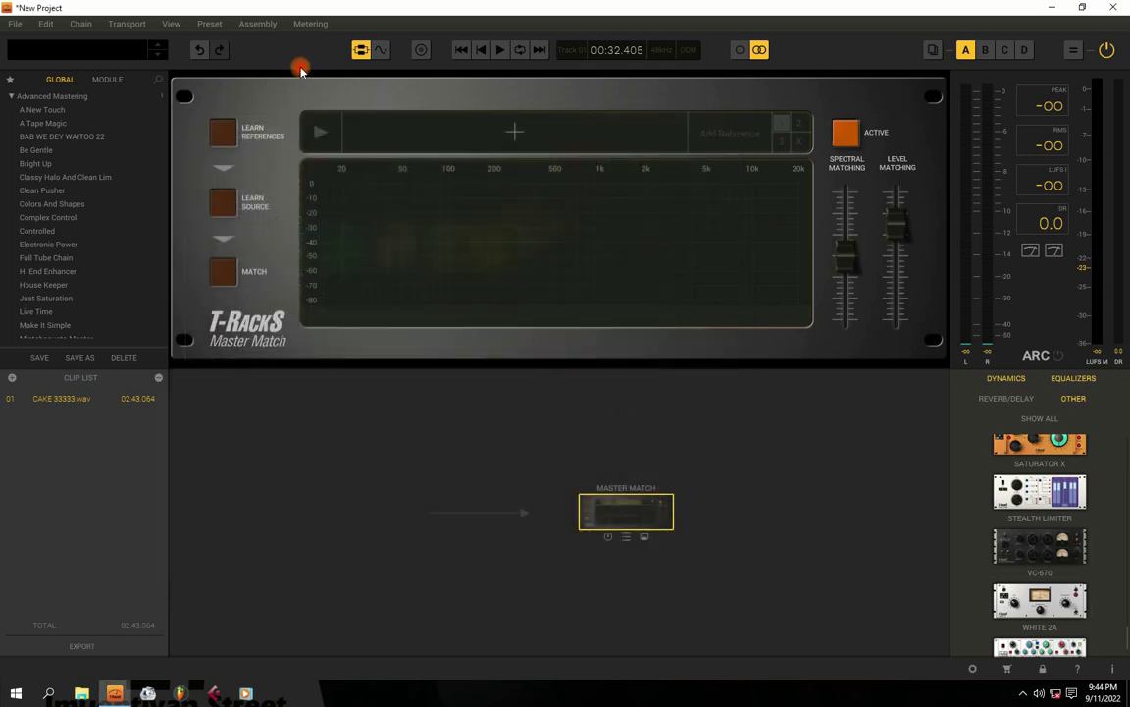
left_click(214, 25)
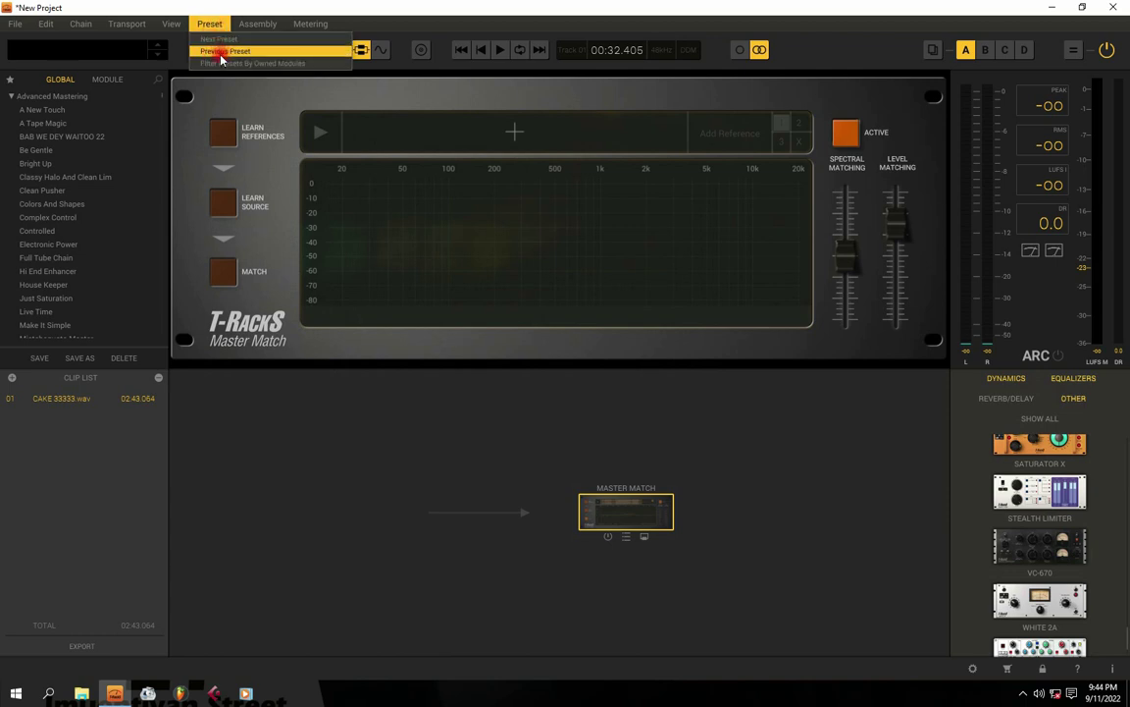
mouse_move(312, 27)
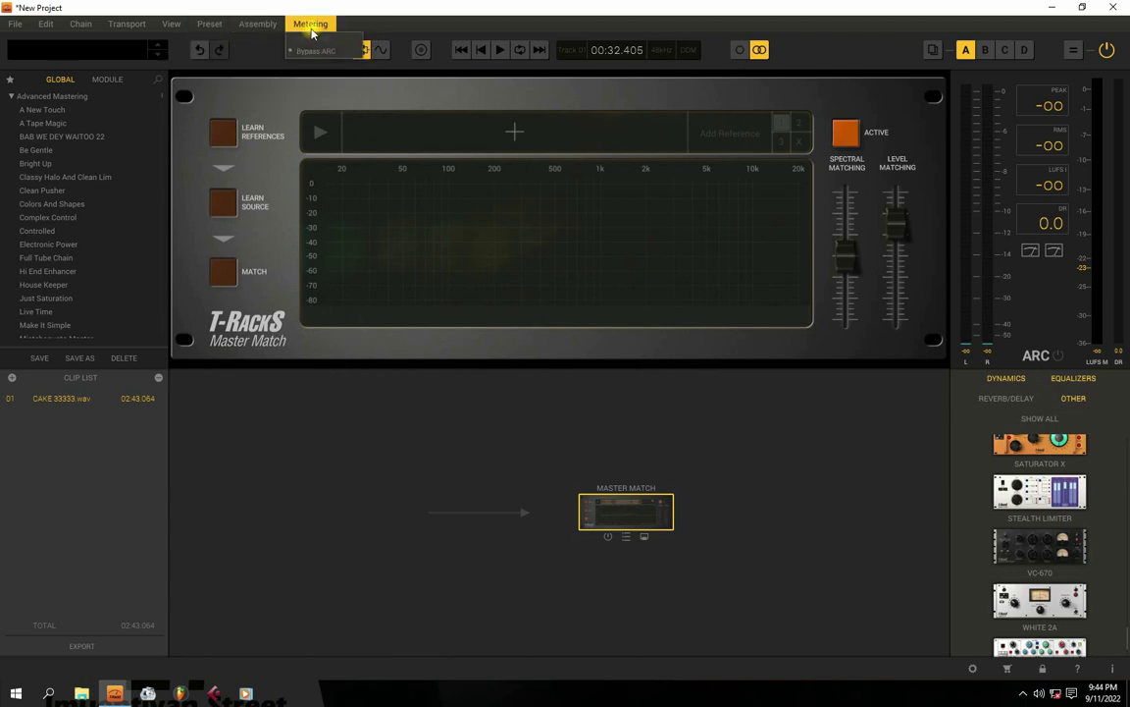
left_click(110, 142)
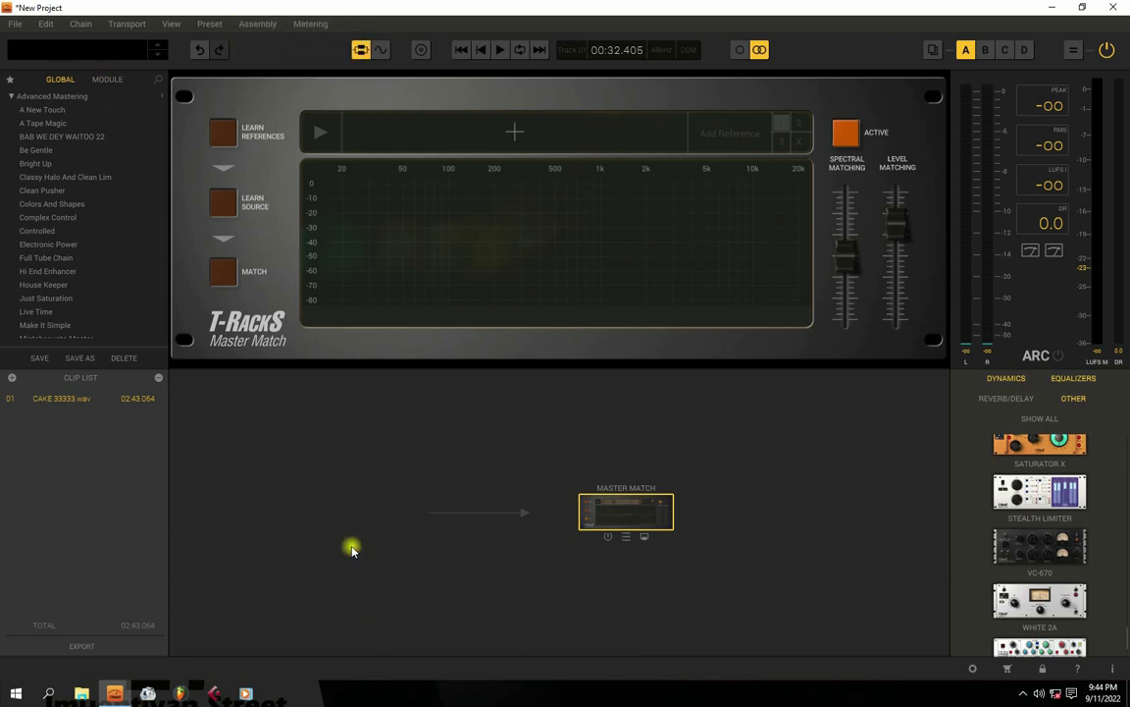
Load the Advanced Mastering presets A New Touch, A Tape Magic and BAB WE DEY WAITOO 22 in turn
left_click(28, 110)
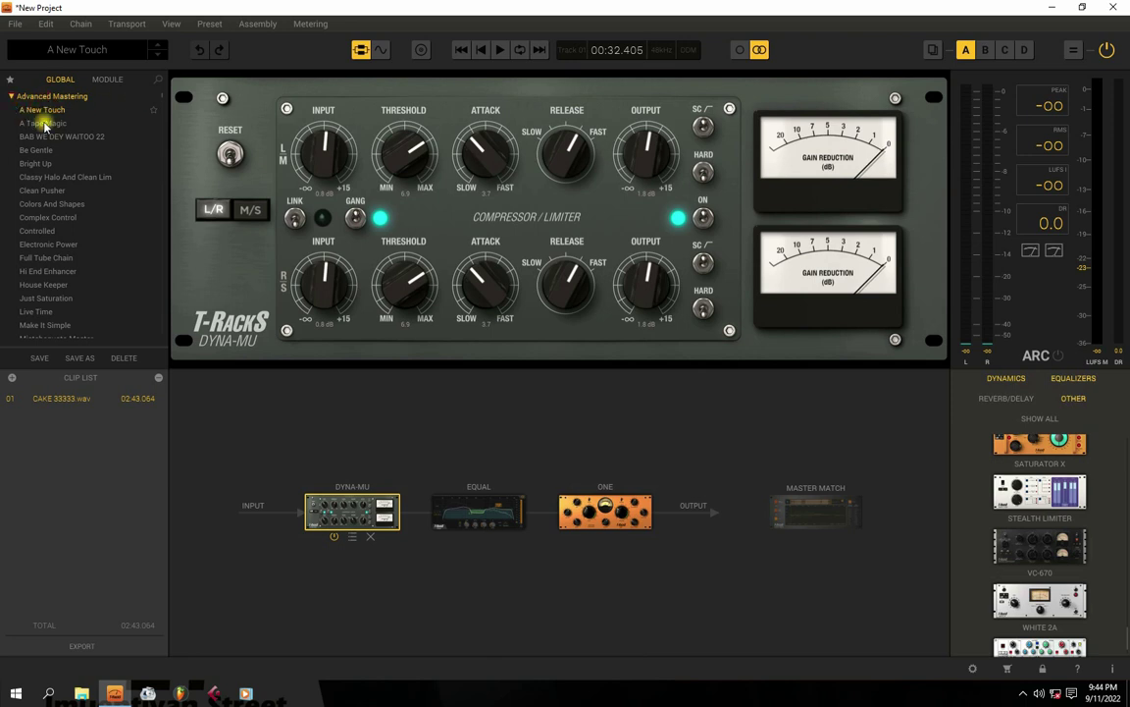
key("Down")
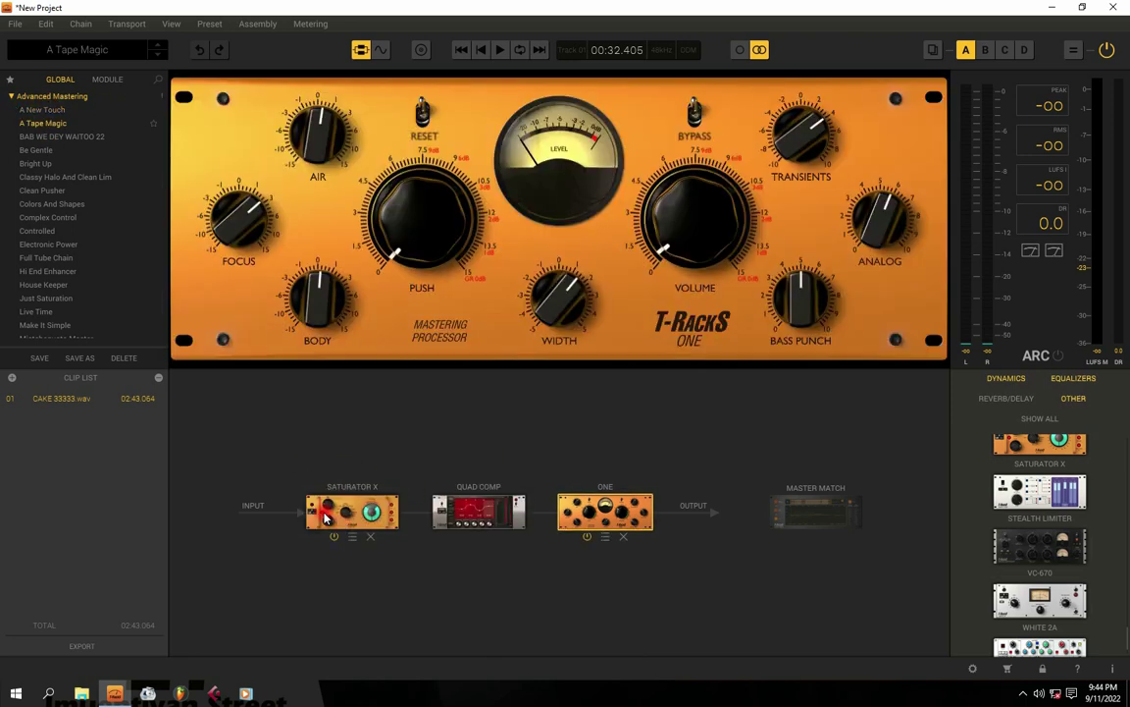
left_click(51, 138)
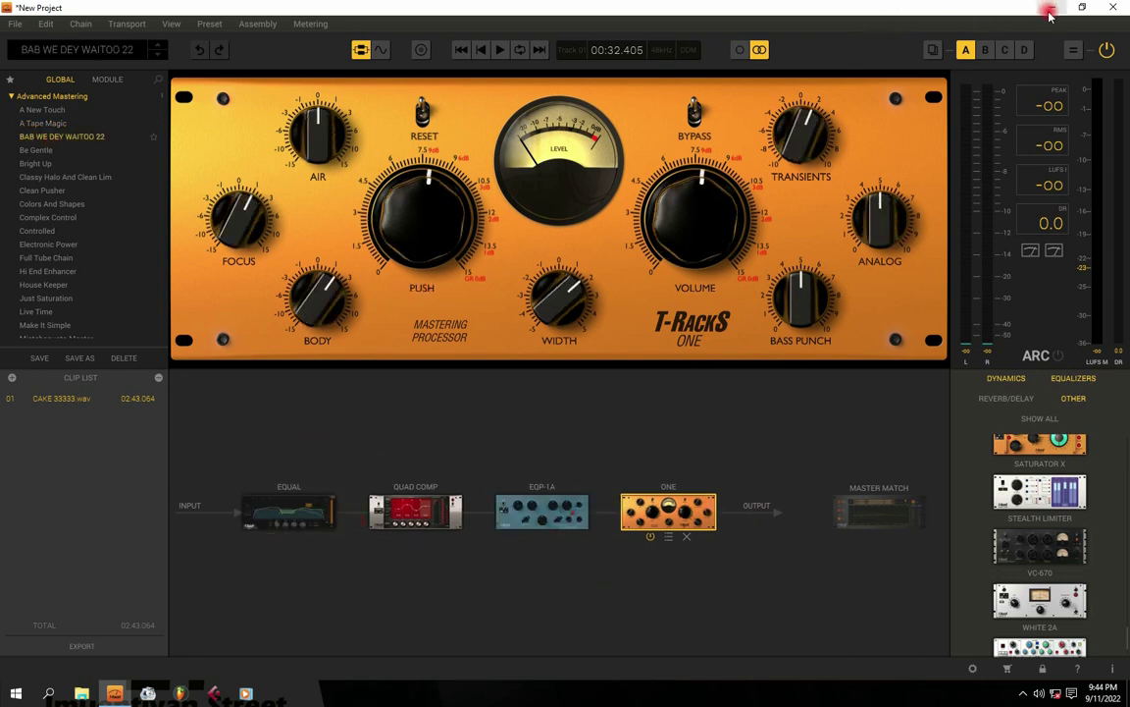
Switch to File Explorer and open New folder (2) inside the KAKE folder on the Desktop
key("super+e")
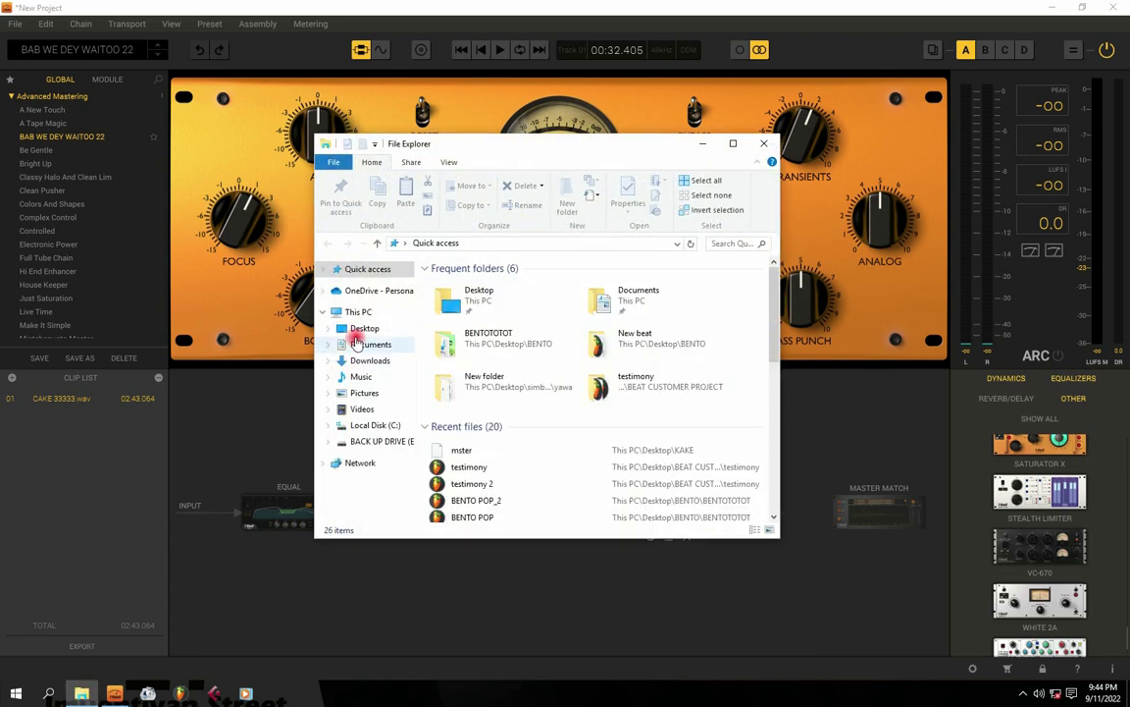
left_click(363, 331)
left_click(447, 353)
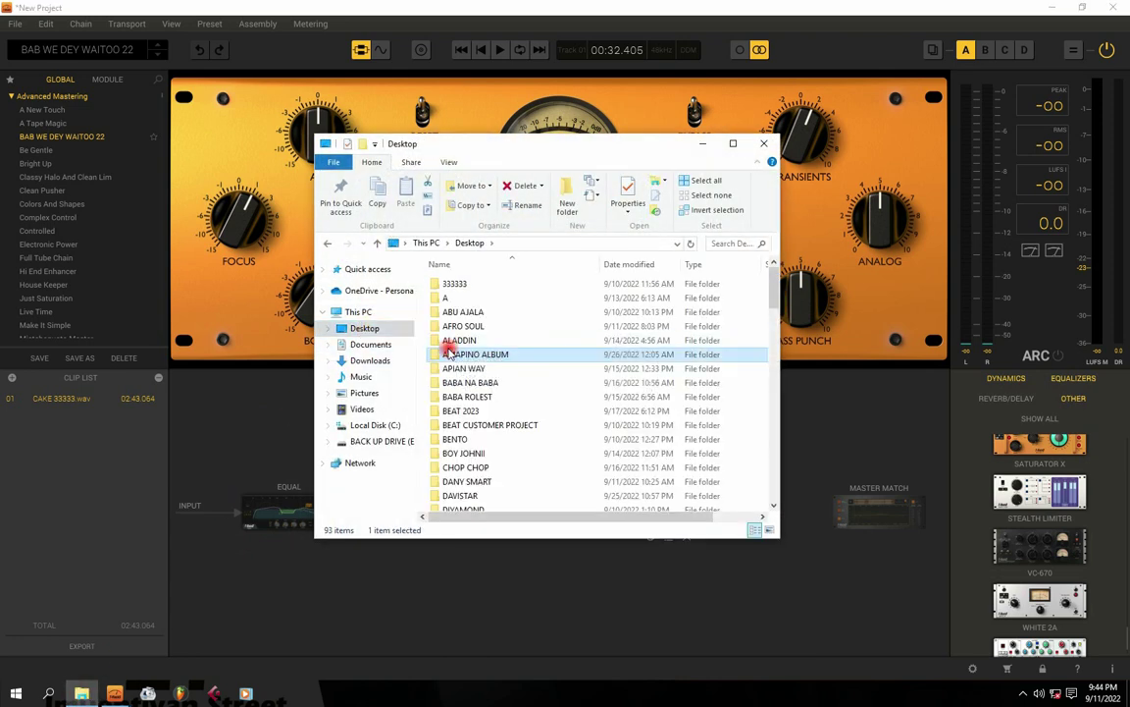
scroll(447, 393, "down", 10)
double_click(436, 283)
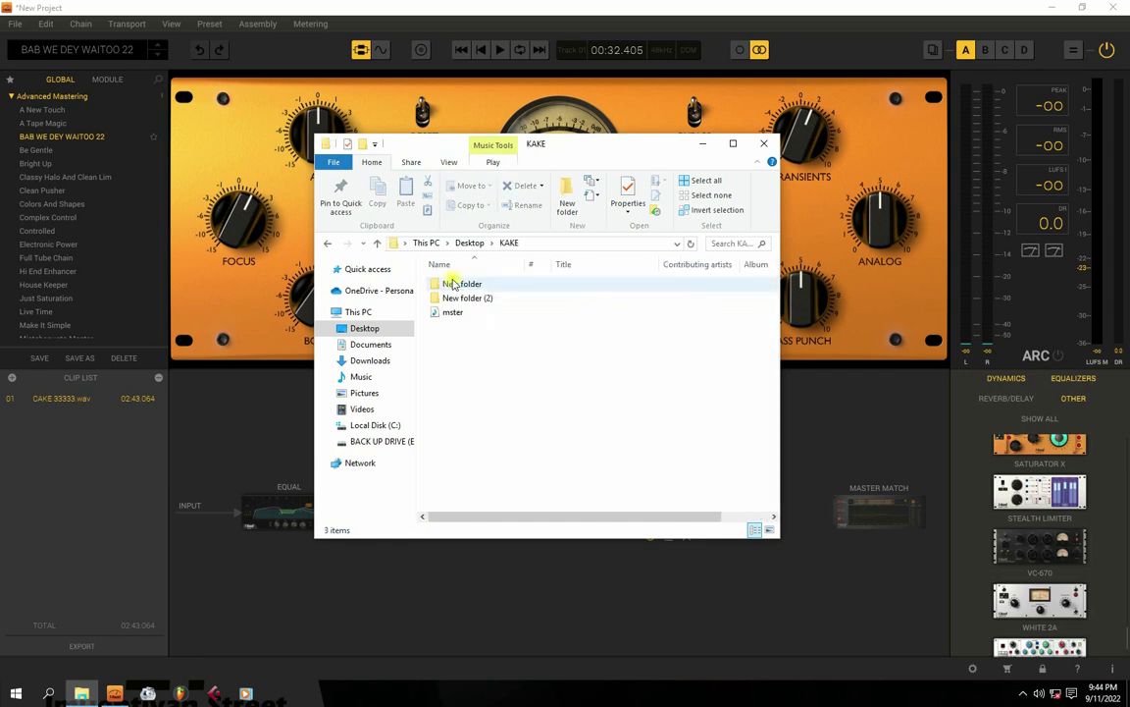
left_click_drag(496, 147, 756, 178)
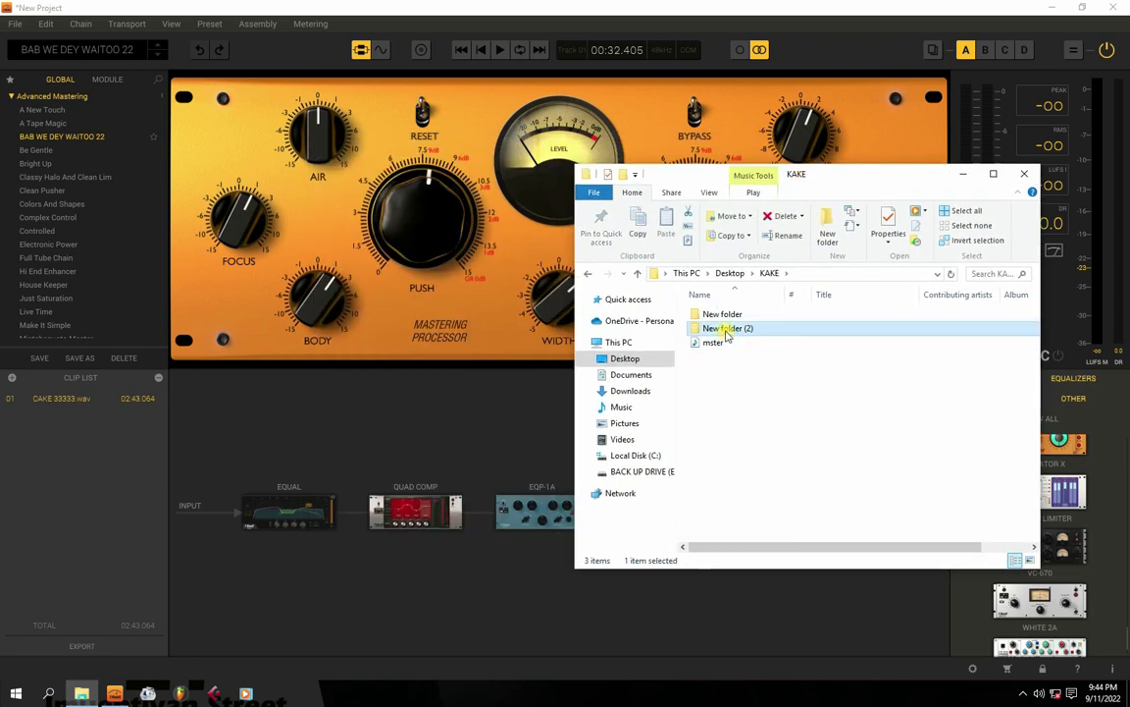
double_click(726, 328)
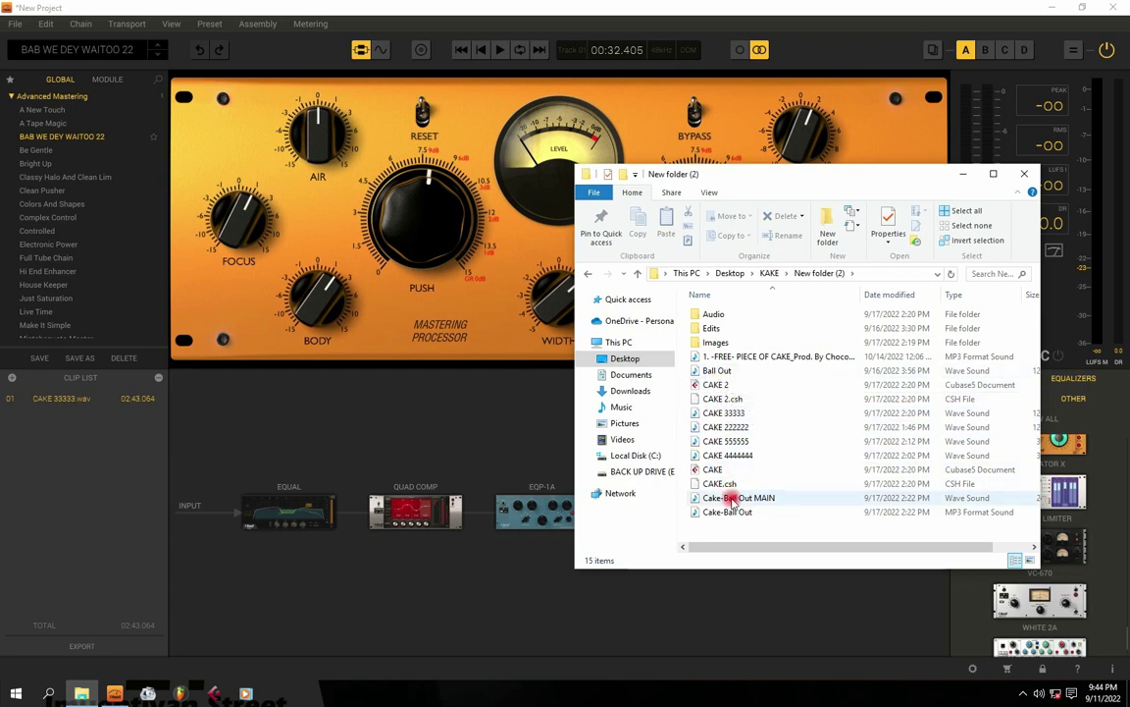
Bring the CAKE 33333 wave file from the folder into the T-RackS project and show its waveform
left_click(716, 456)
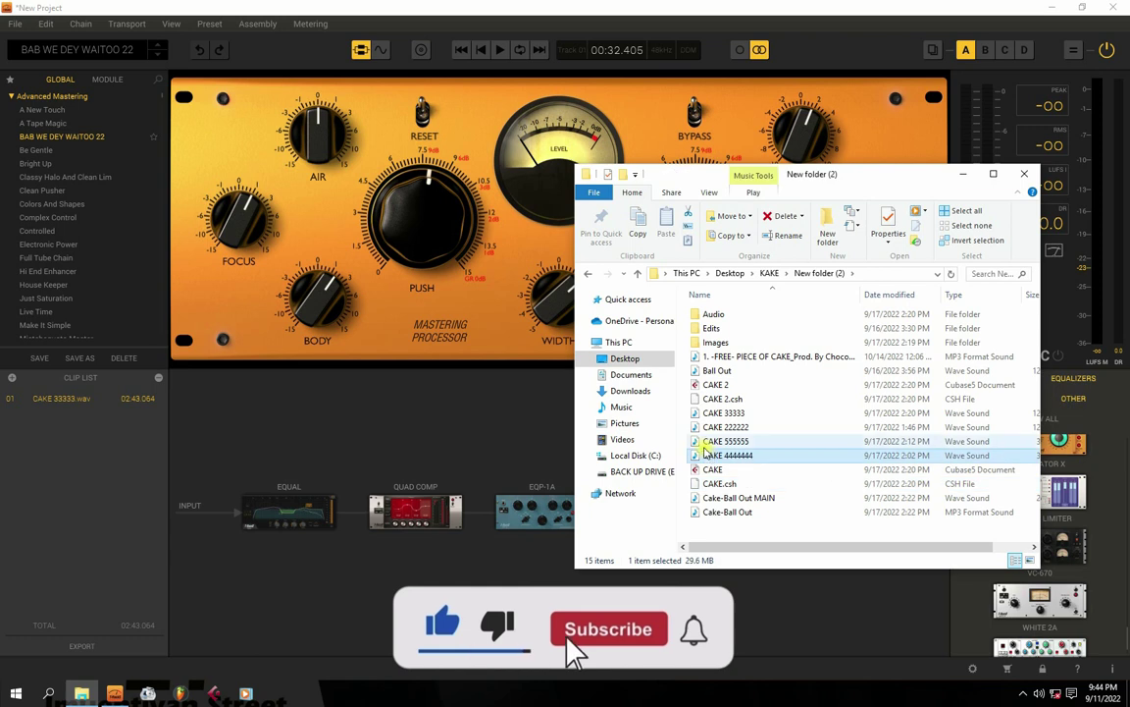
left_click(694, 413)
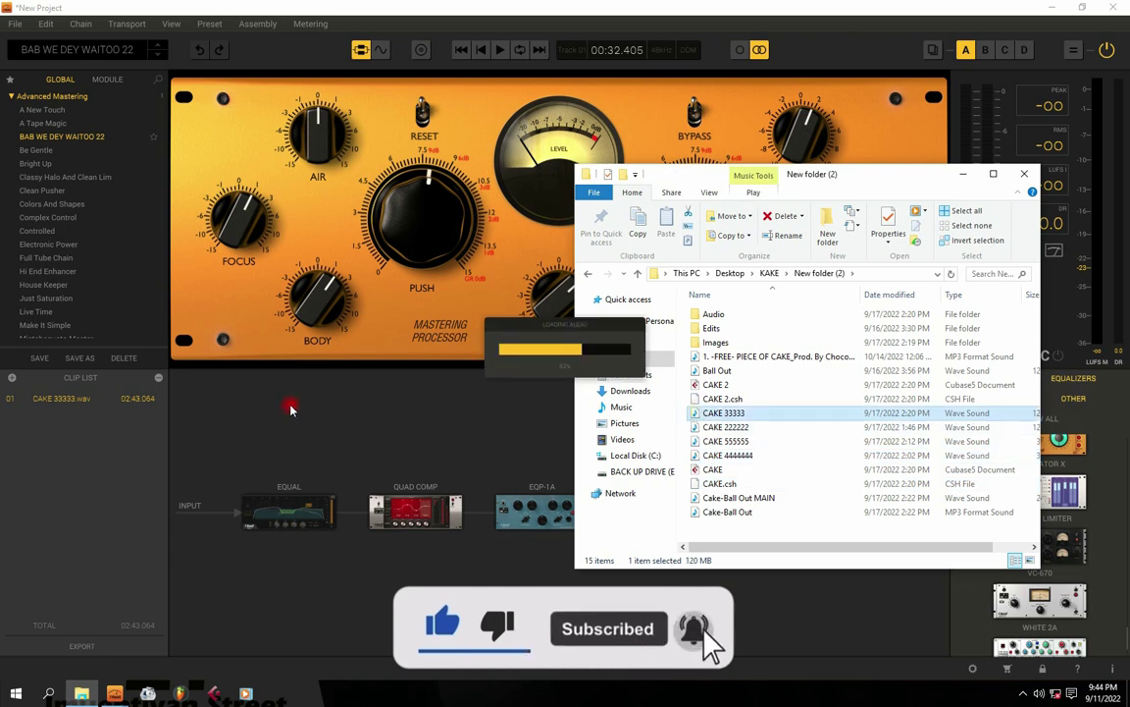
left_click_drag(395, 411, 303, 119)
left_click(381, 49)
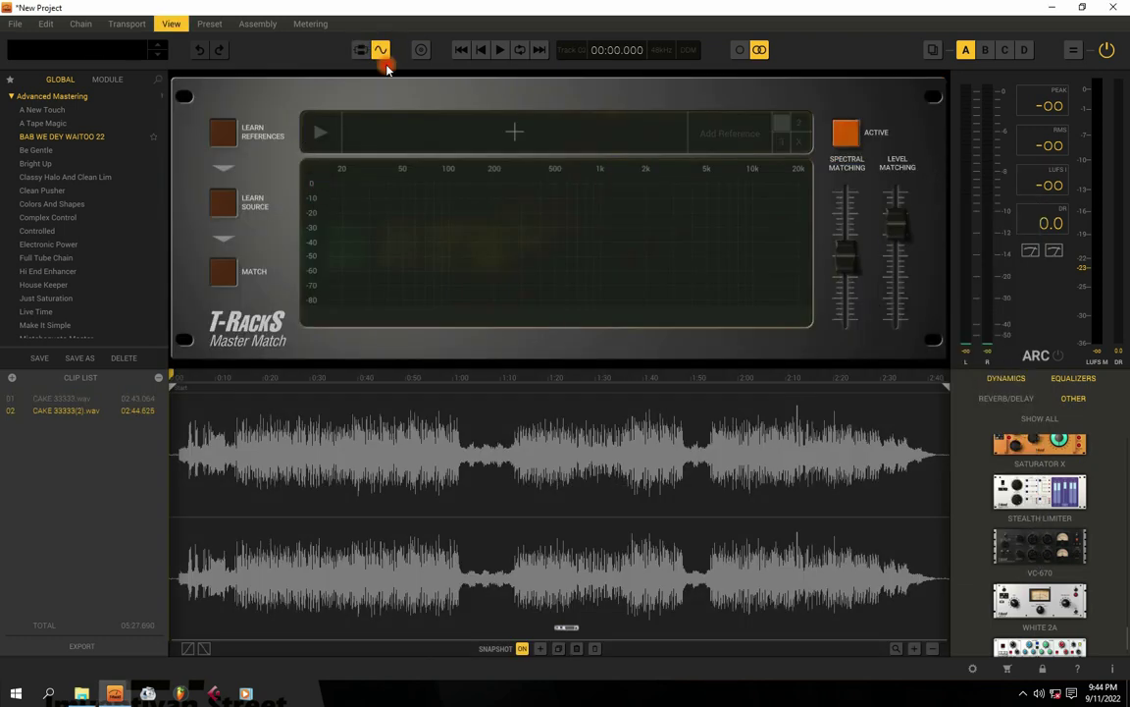
Trim the new clip's start to a clip length of about 2:42.8 and play it from its first loud section
left_click_drag(178, 517, 187, 522)
key("space")
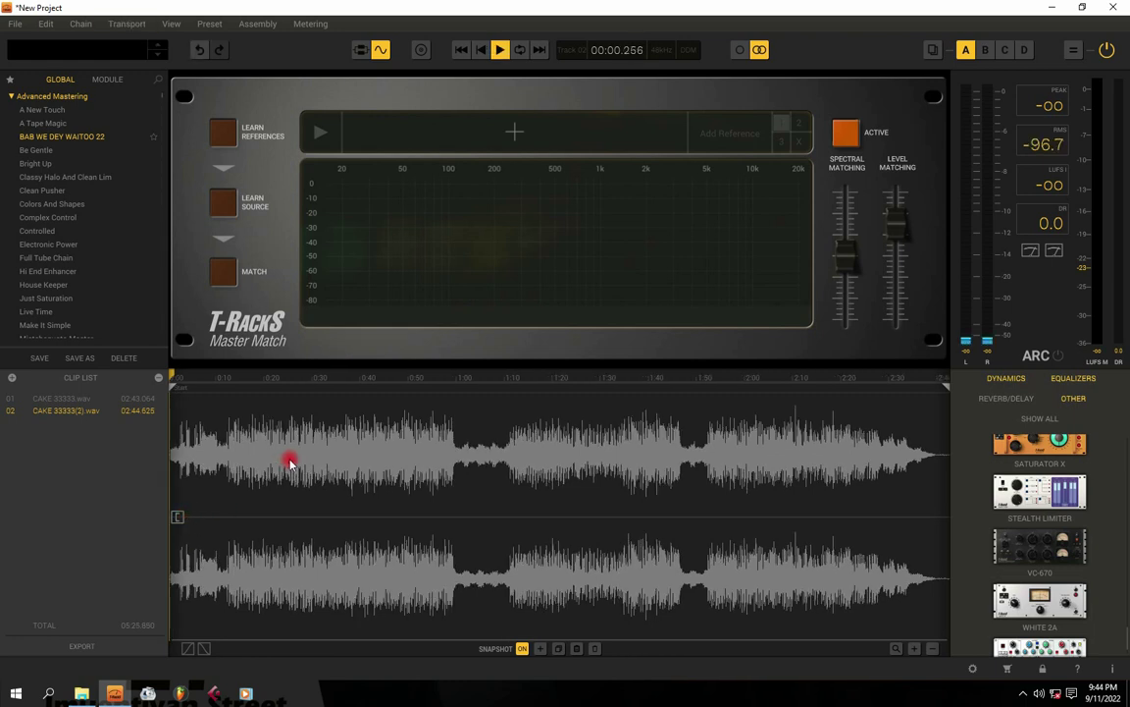
left_click(360, 49)
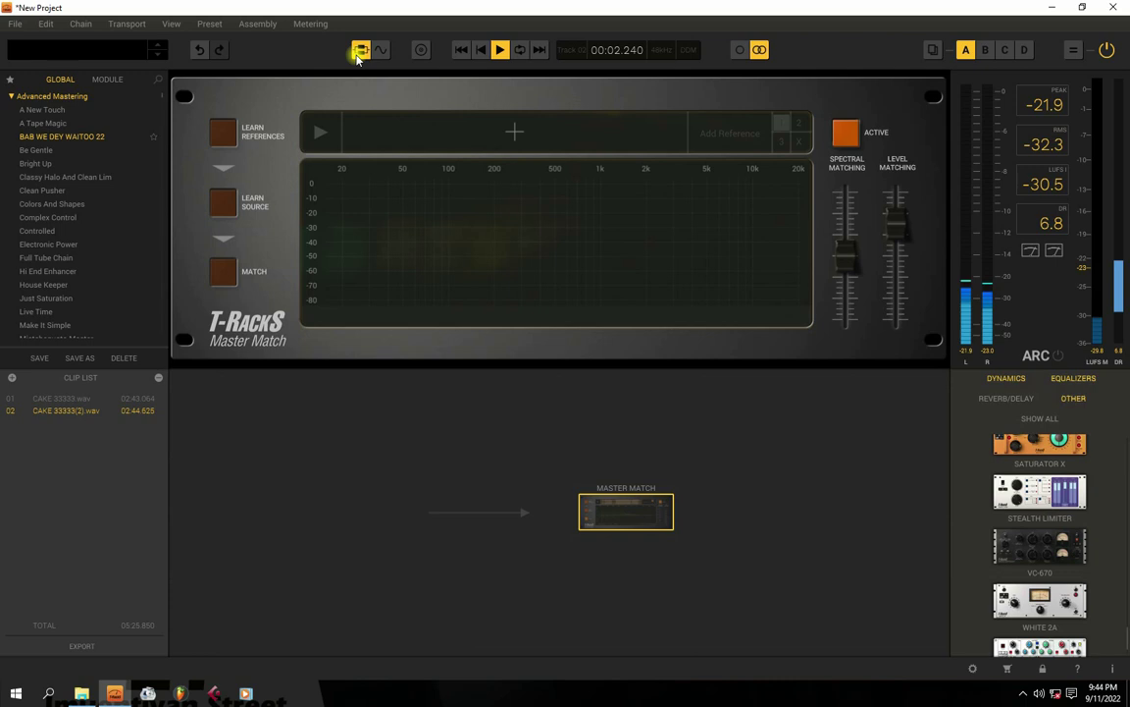
left_click(381, 49)
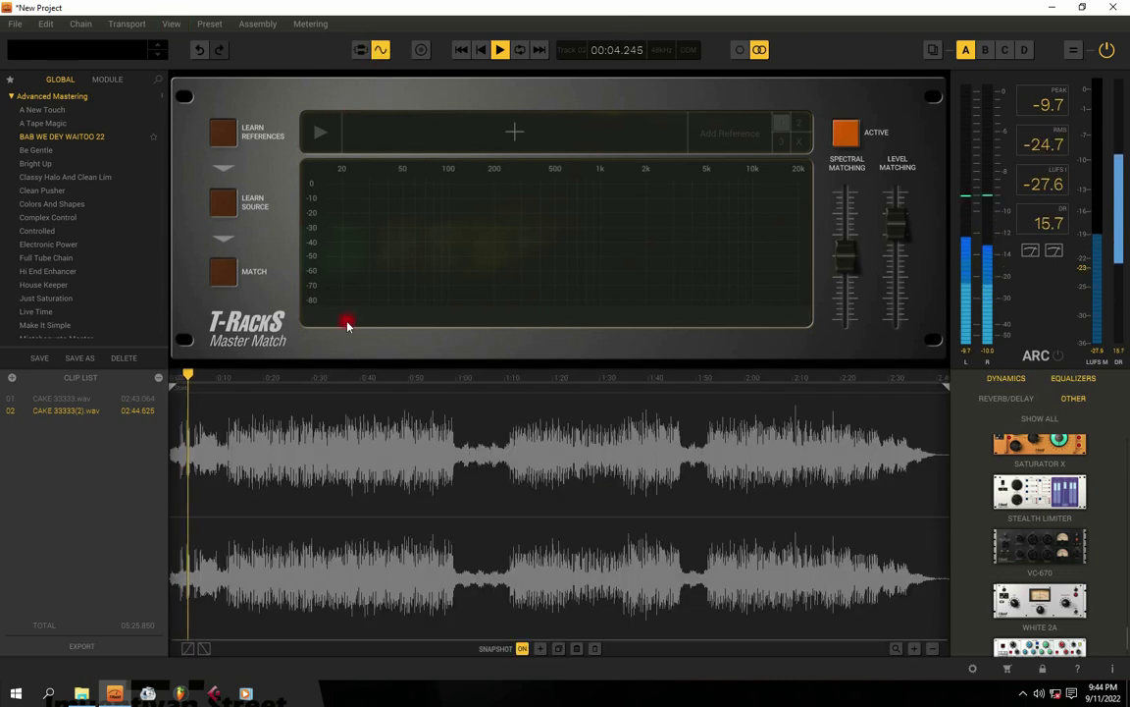
left_click(243, 474)
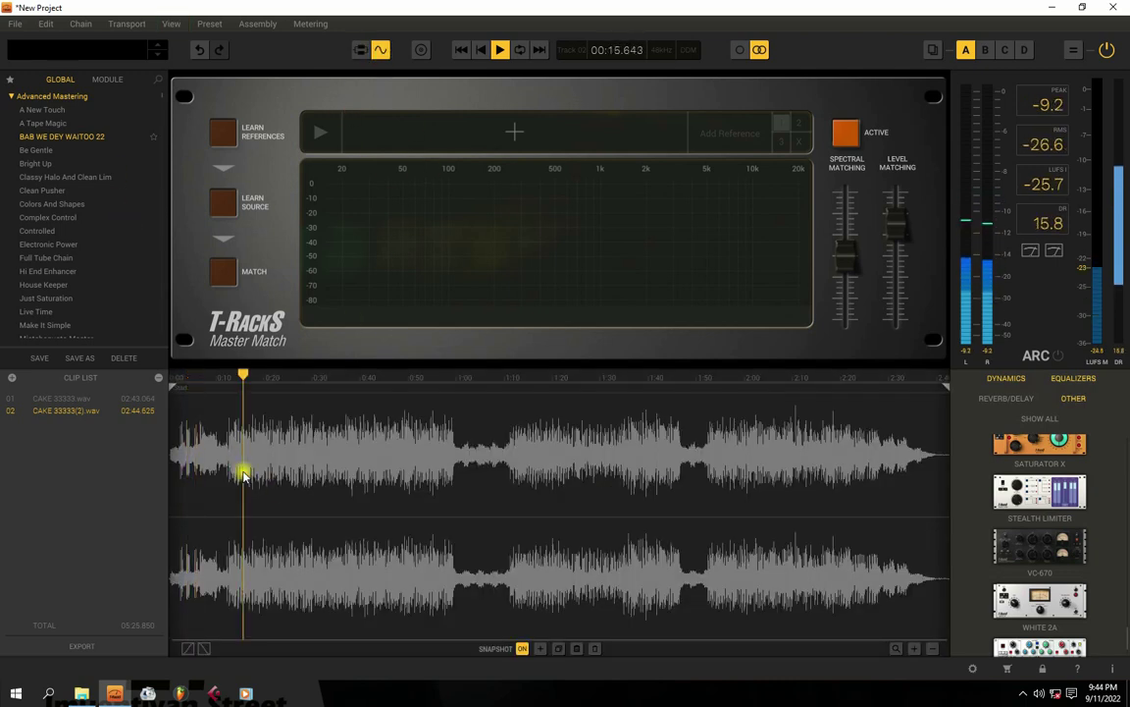
Load the Be Gentle preset and show the modules of its chain in turn, playing the song through them
left_click(37, 151)
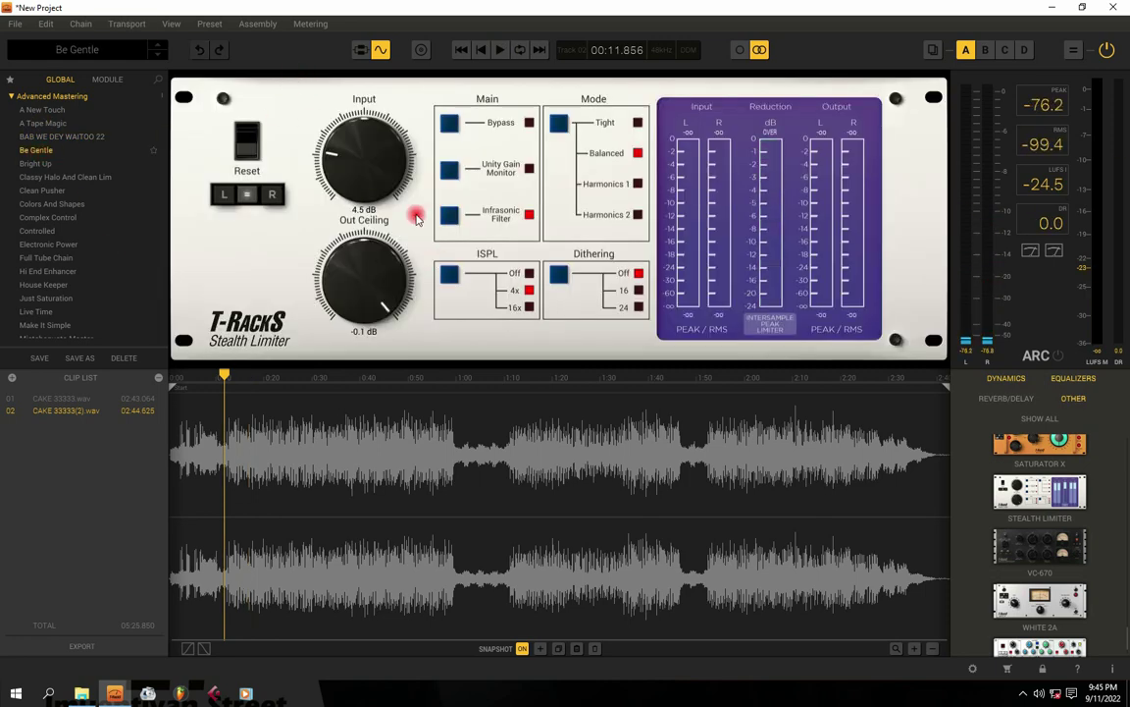
left_click(356, 50)
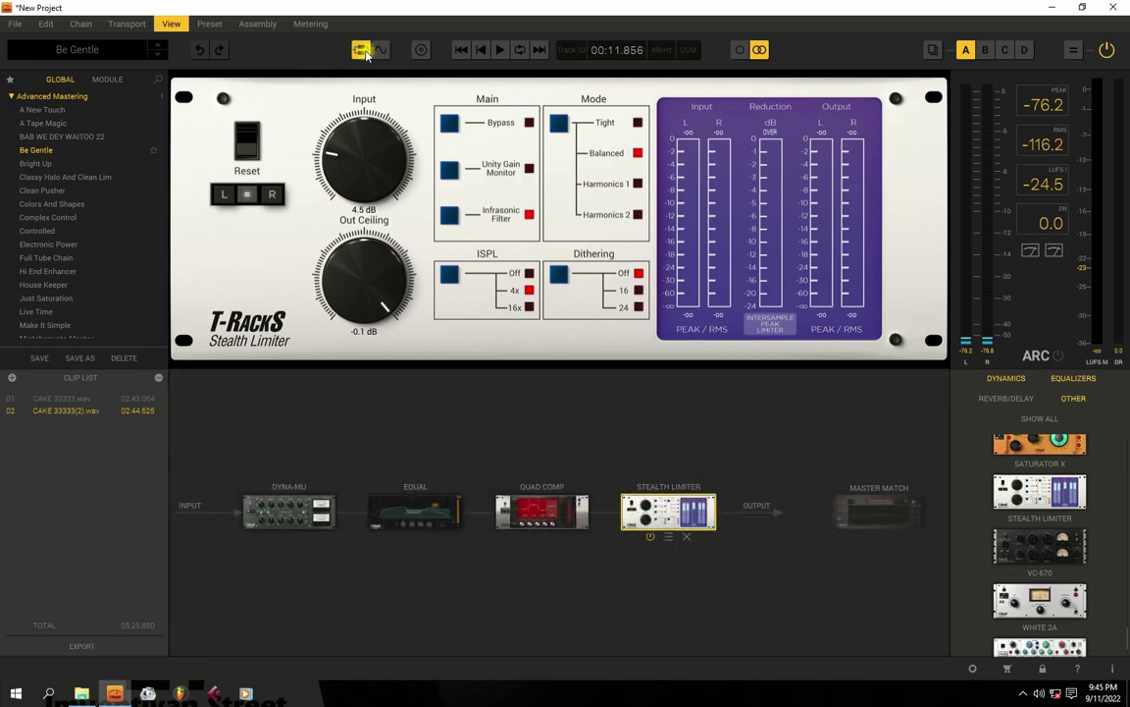
left_click(299, 523)
left_click(452, 510)
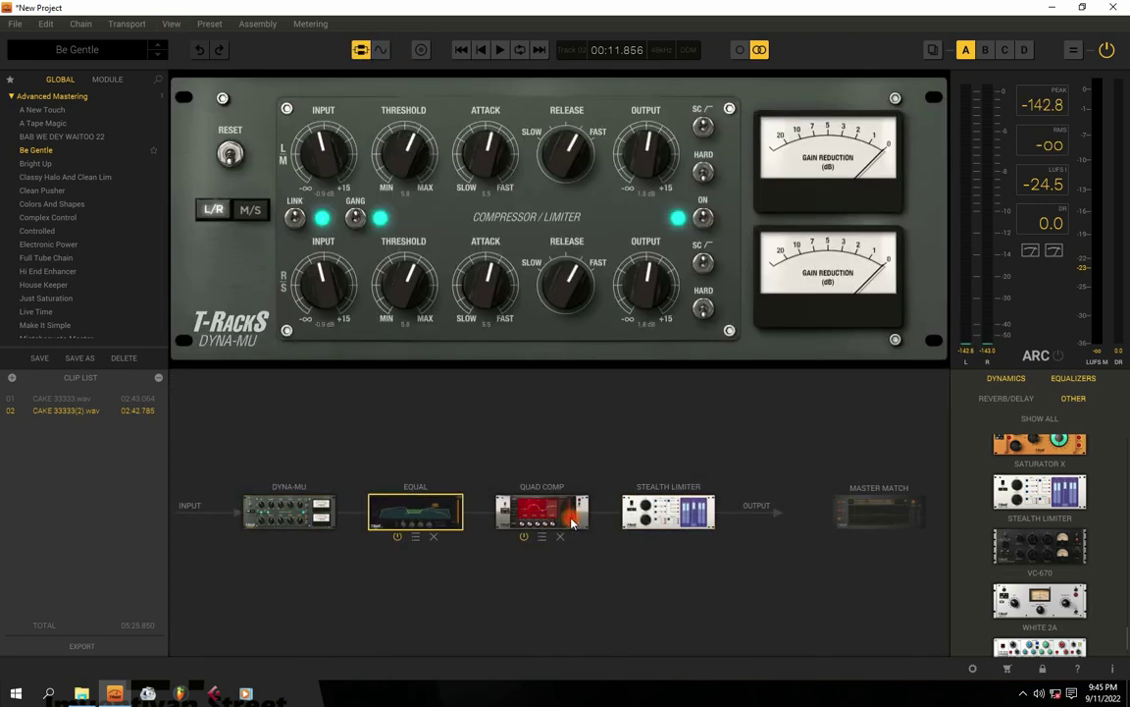
left_click(648, 510)
left_click(559, 526)
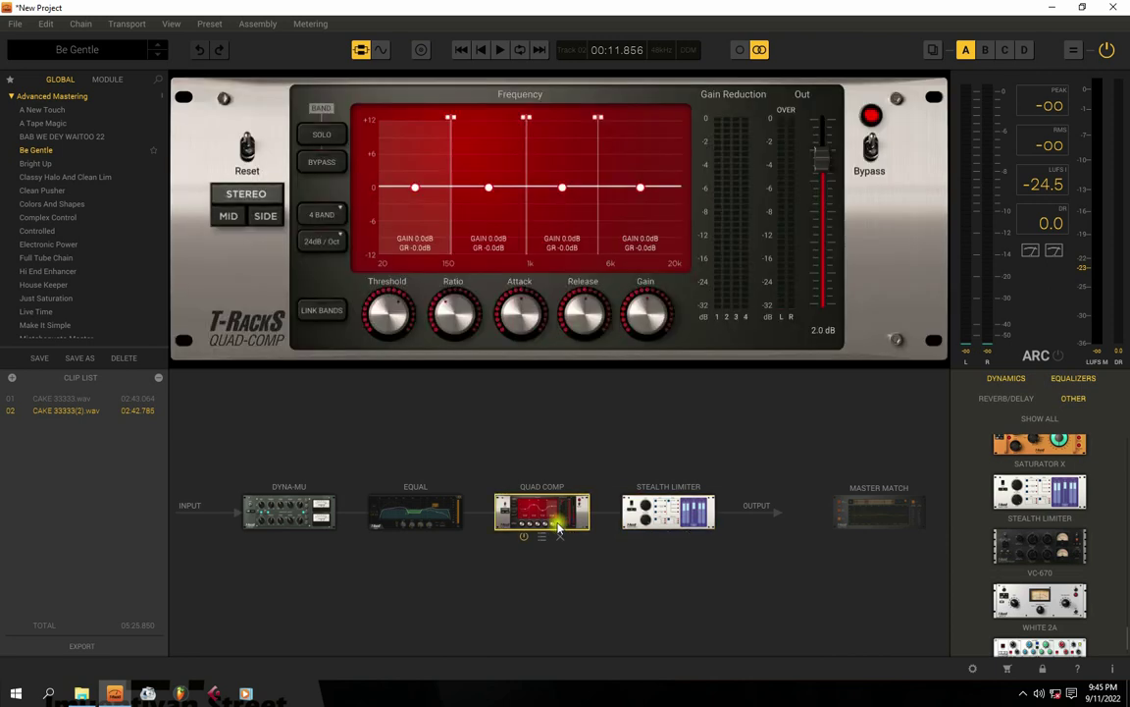
left_click(282, 502)
key("space")
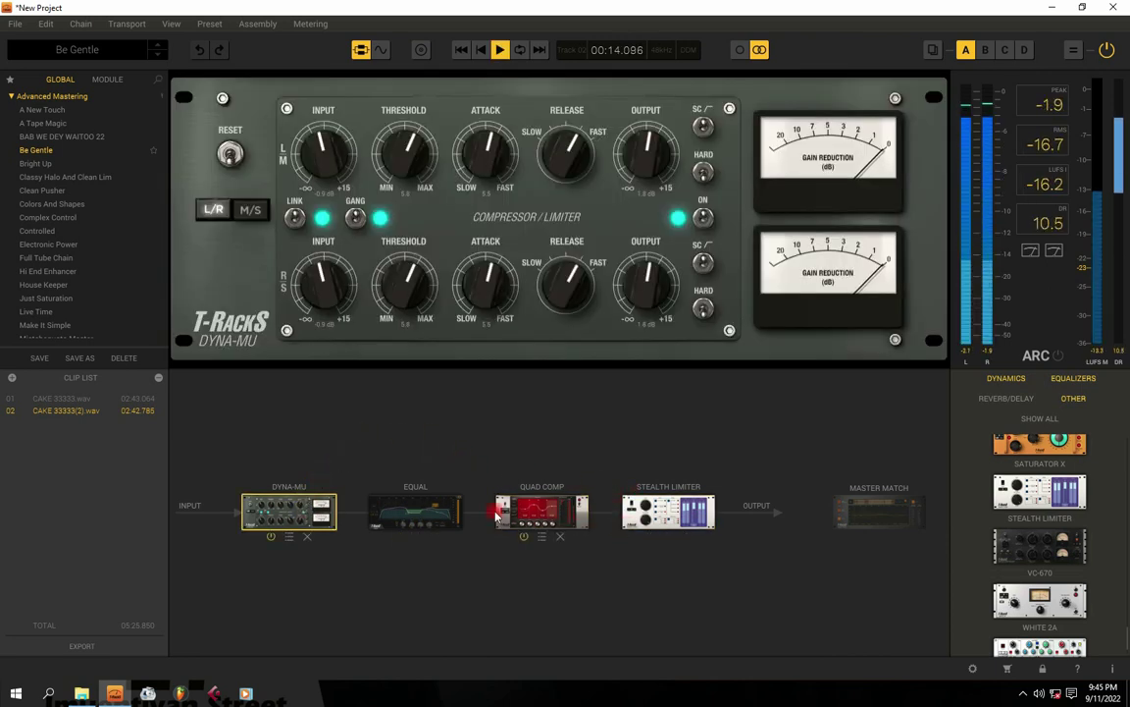
left_click(415, 510)
left_click(542, 510)
Raise the Stealth Limiter's Input to 12.0 dB during playback
left_click(654, 507)
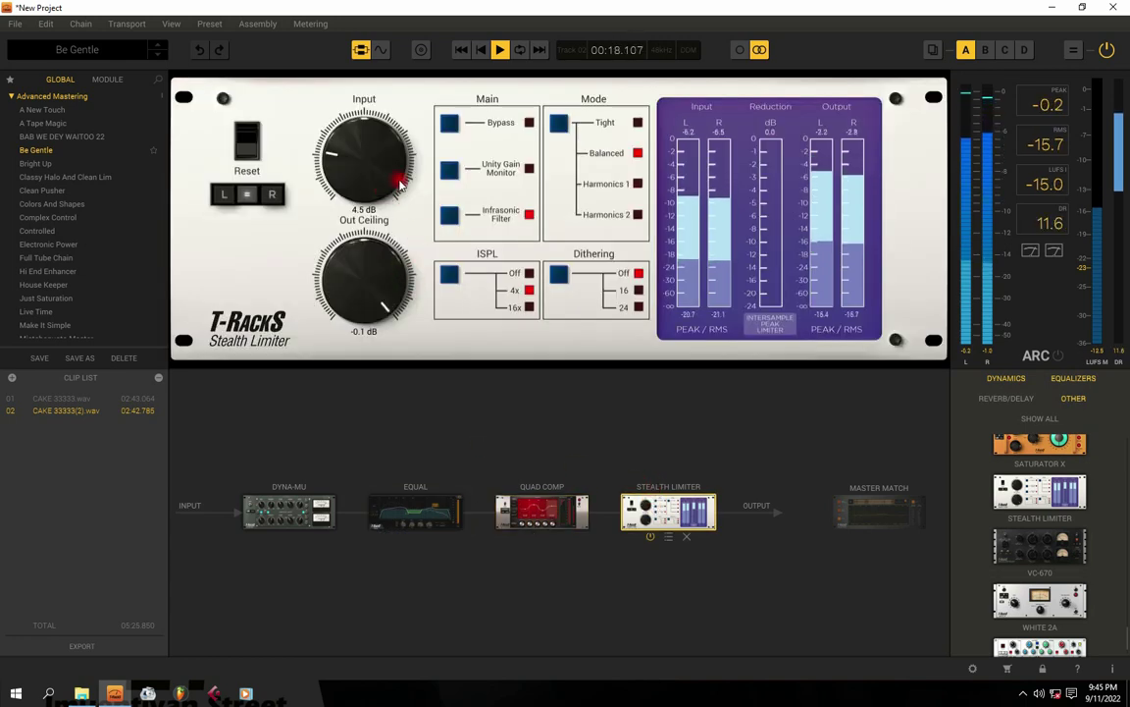
left_click_drag(375, 174, 368, 101)
left_click_drag(376, 149, 377, 156)
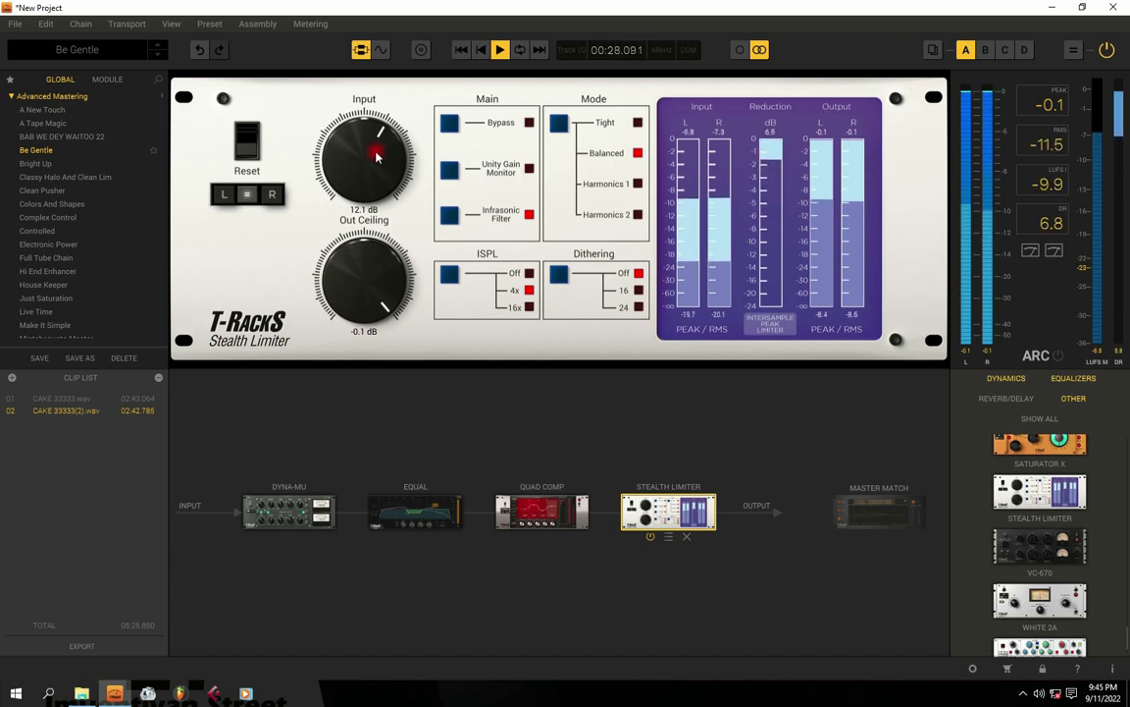
left_click_drag(376, 155, 377, 157)
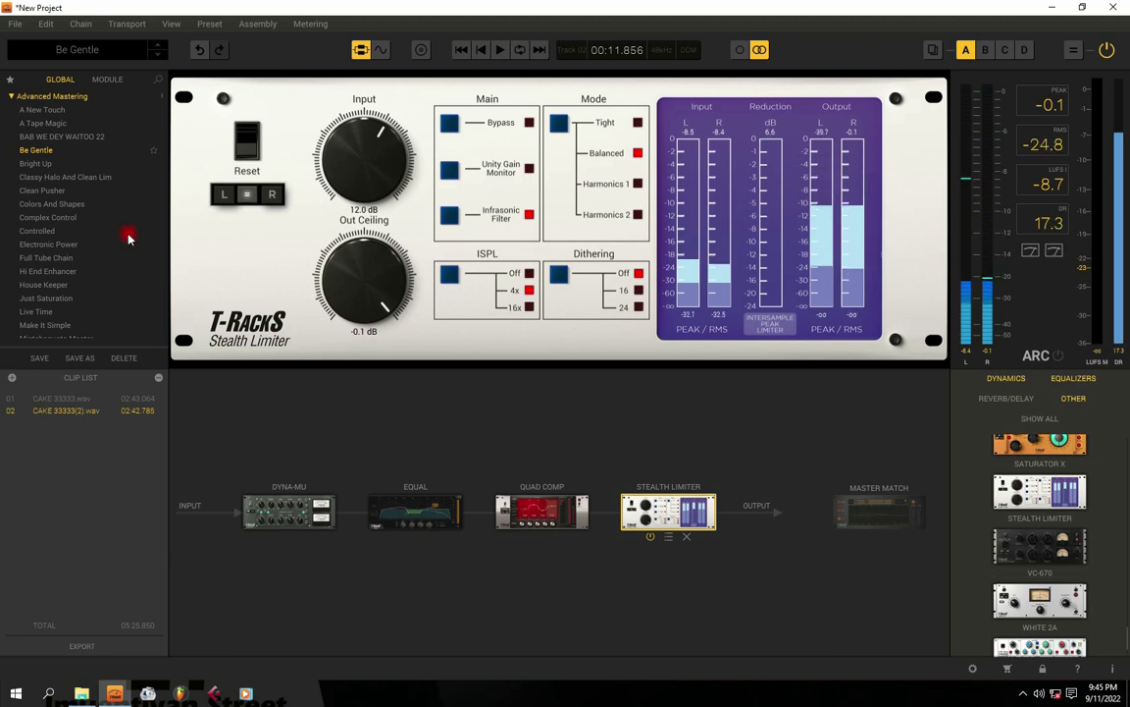
Load the Advanced Mastering presets Bright Up and Clean Pusher in turn
left_click(35, 164)
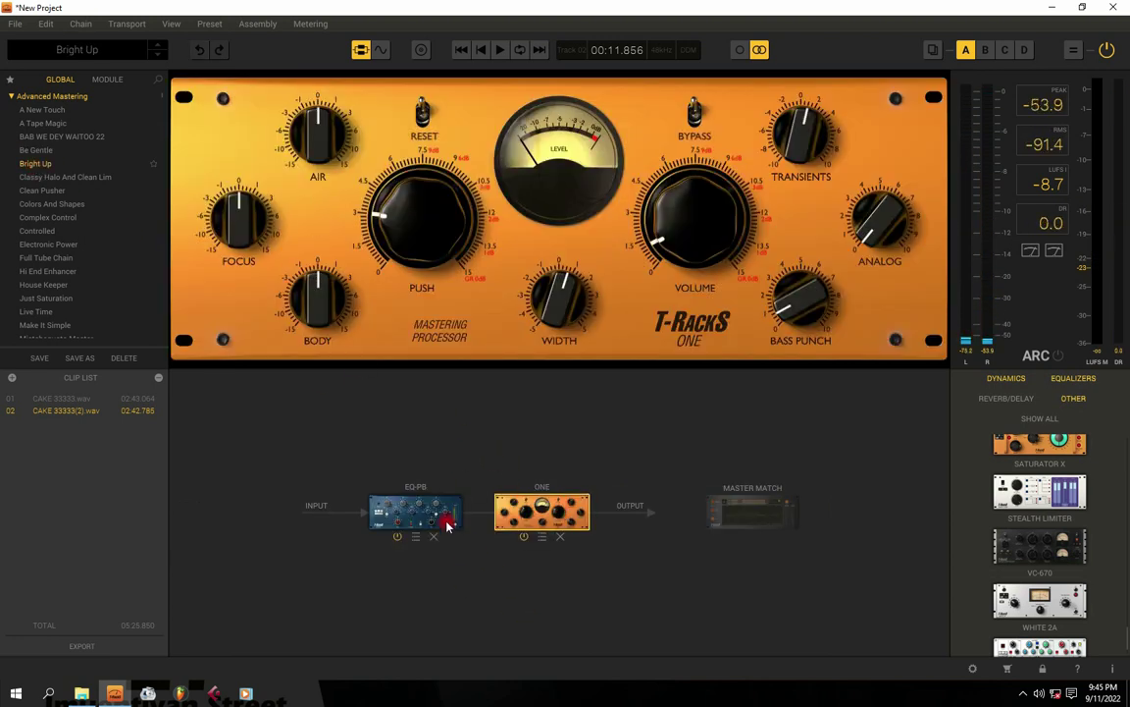
left_click(37, 123)
left_click(51, 206)
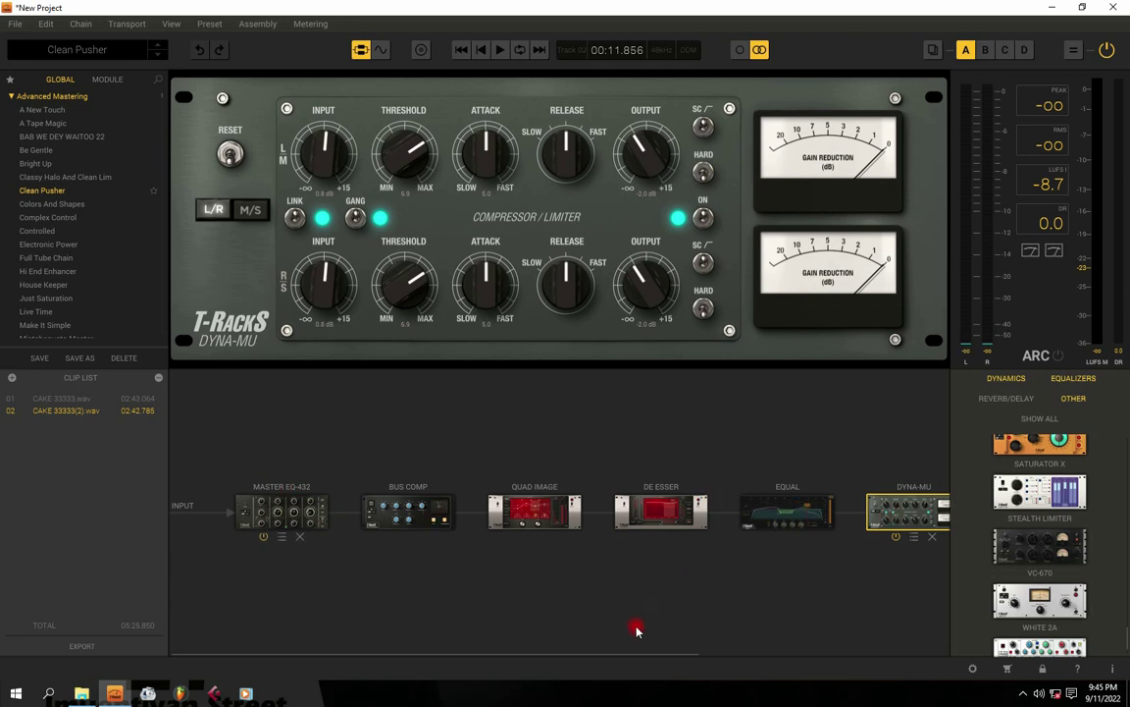
Play the song through the Clean Pusher chain with Quad Image shown, viewing the waveform and returning to the chain
left_click_drag(606, 654, 438, 642)
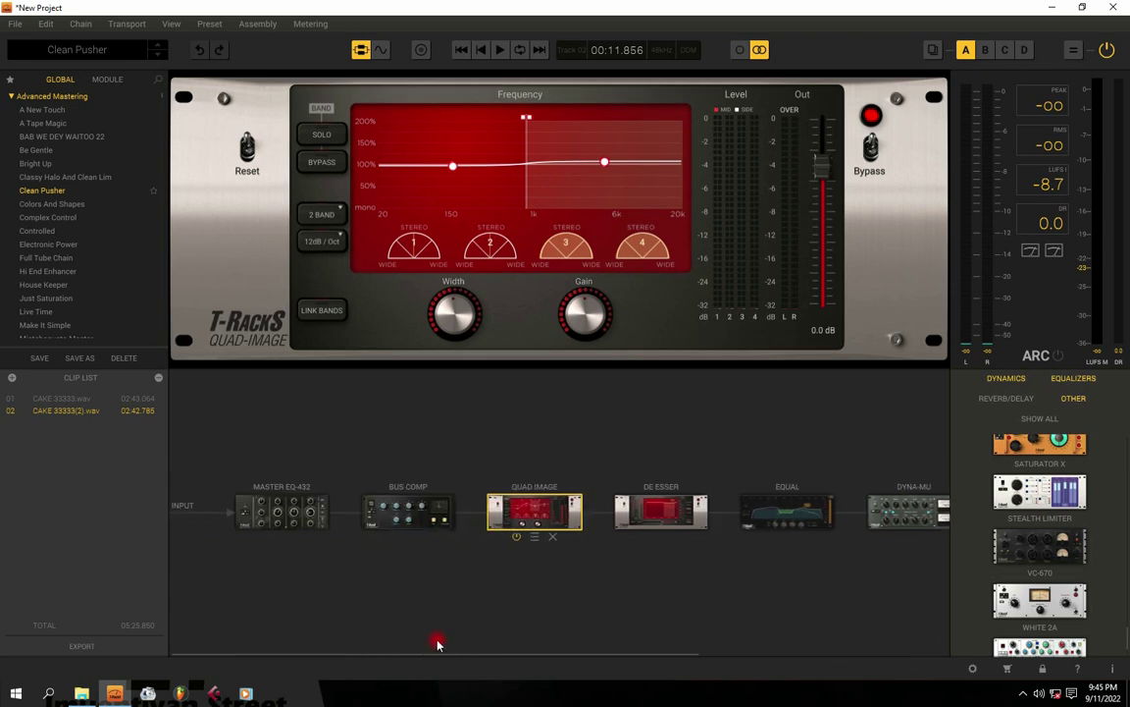
key("space")
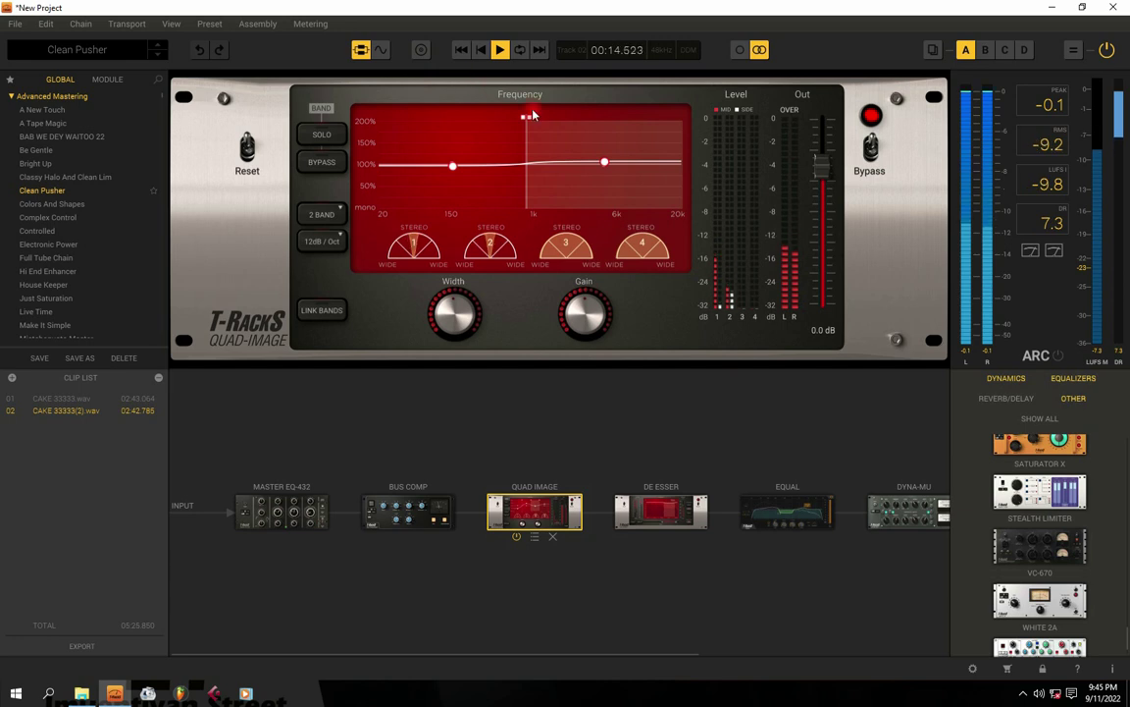
left_click(360, 52)
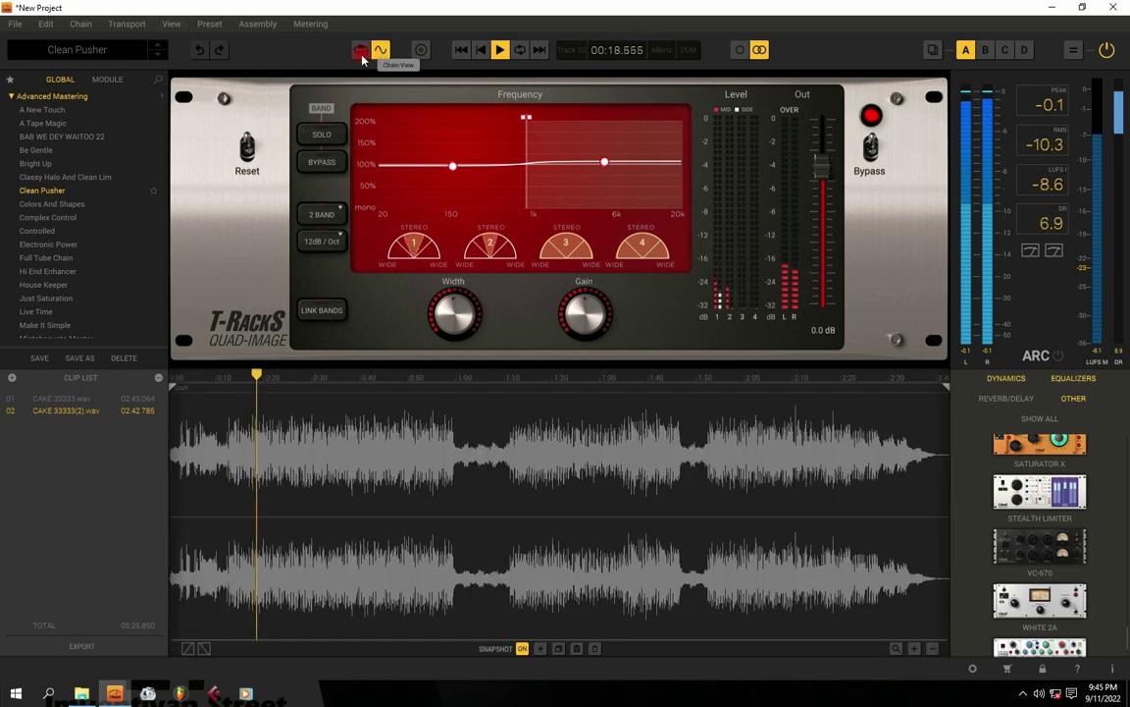
left_click(361, 51)
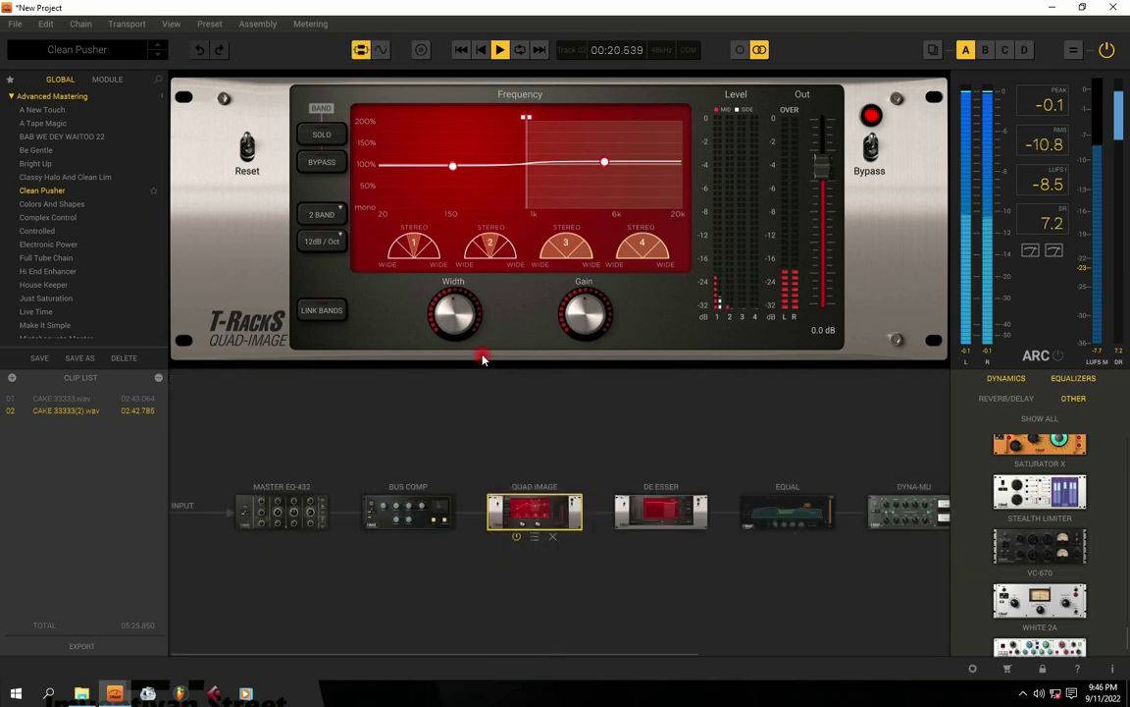
Set the Input of the Stealth Limiter at the end of the chain to 13.7 dB and stop playback
left_click_drag(482, 656, 747, 578)
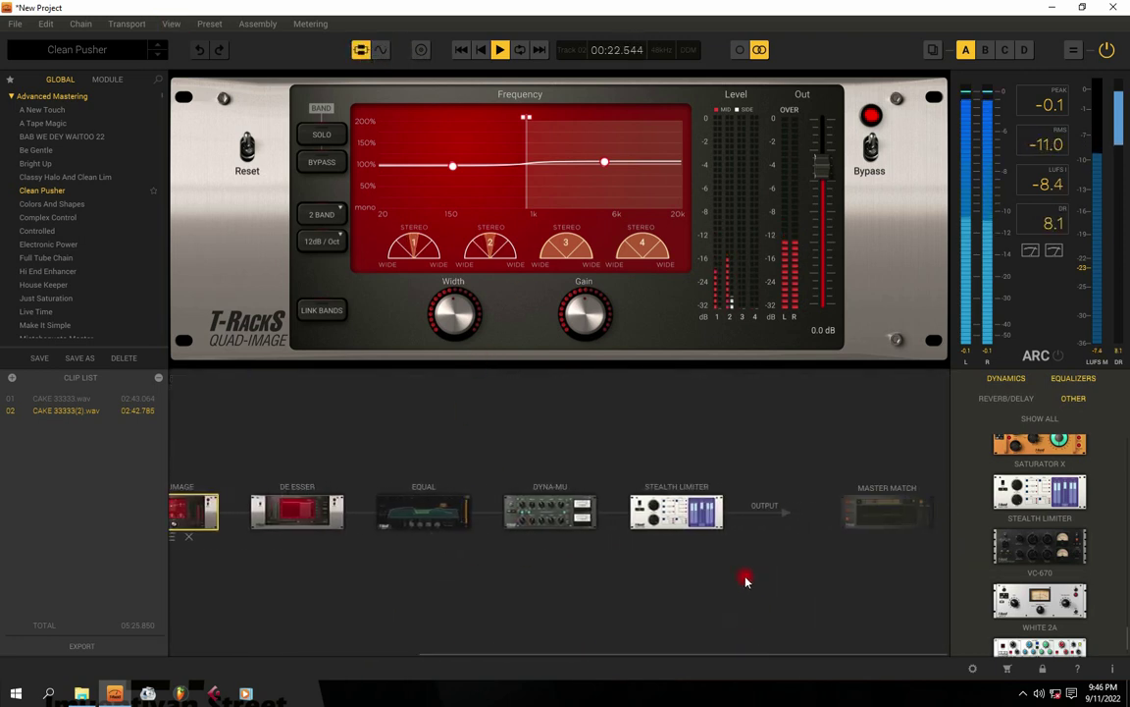
left_click(677, 512)
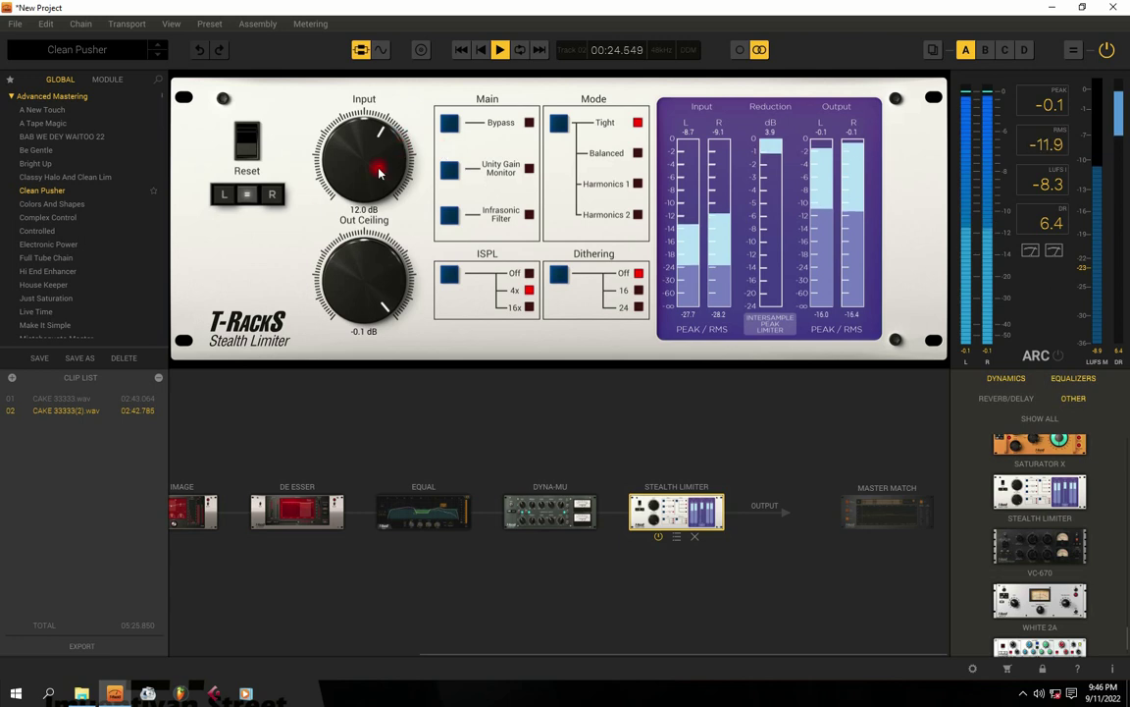
left_click_drag(359, 172, 357, 150)
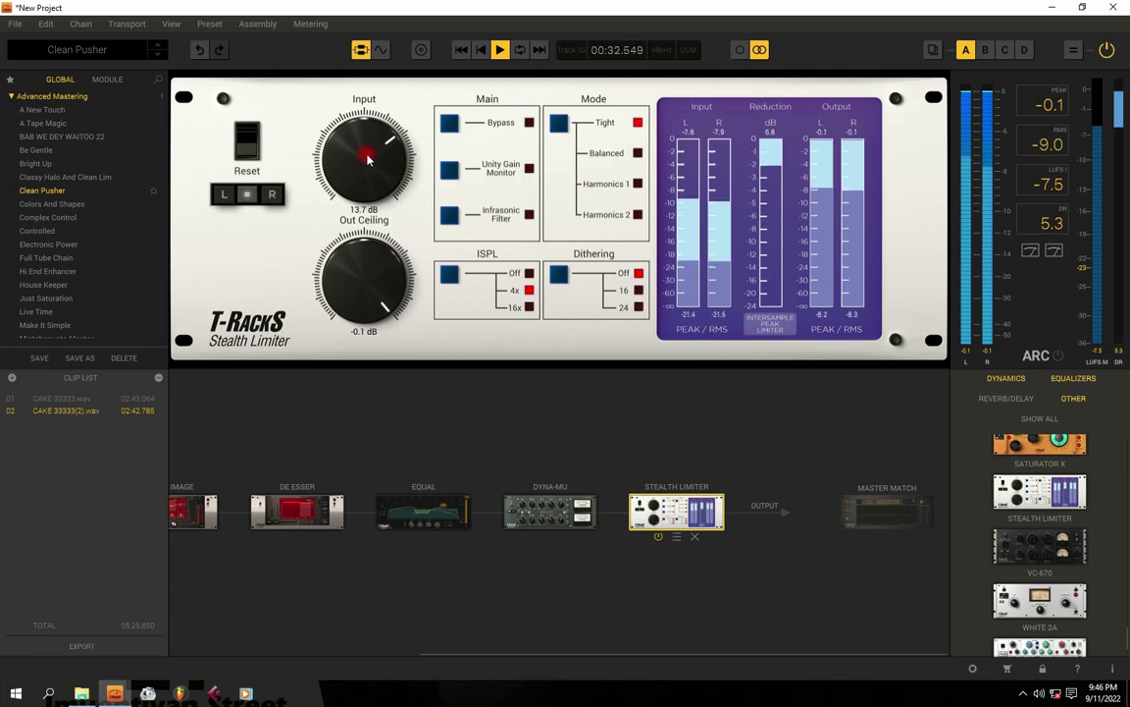
key("space")
Load the Complex Control preset and replace it with Colors And Shapes
left_click_drag(530, 655, 222, 421)
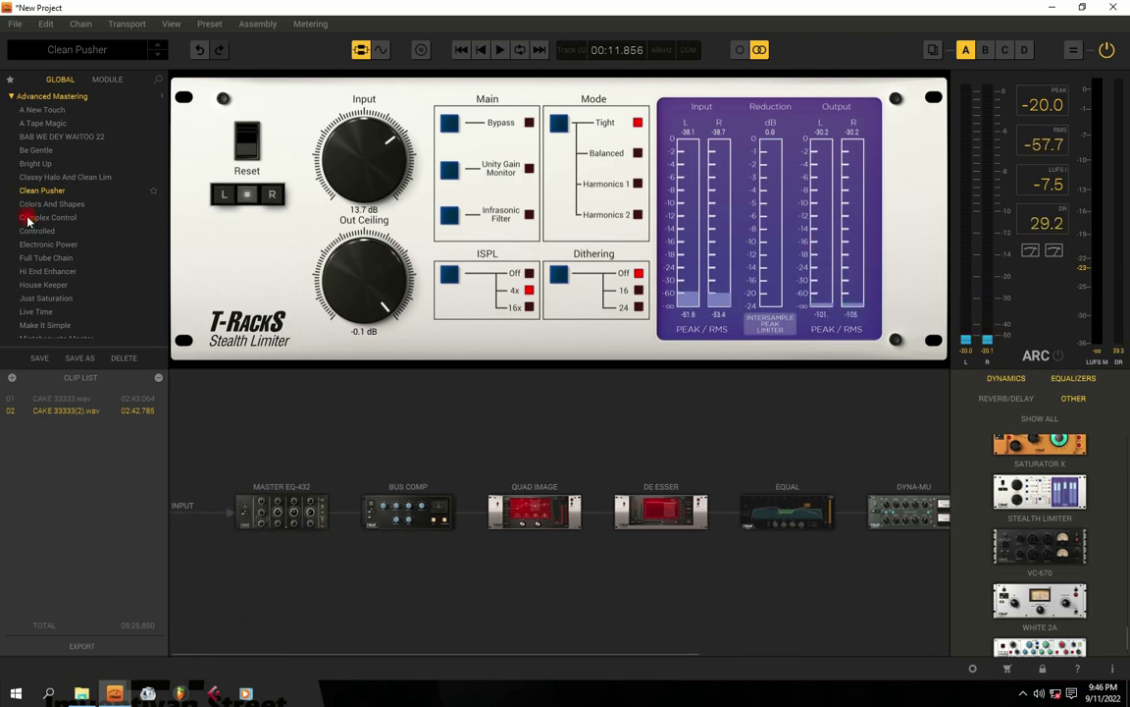
left_click(25, 202)
left_click(35, 217)
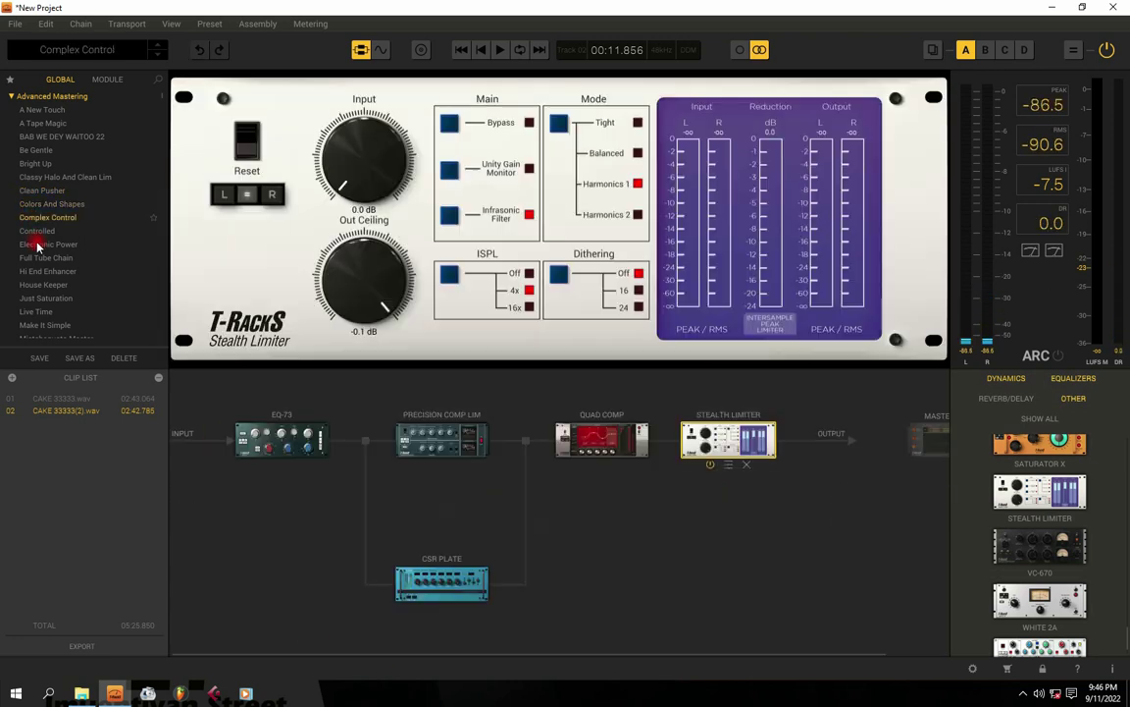
left_click(46, 204)
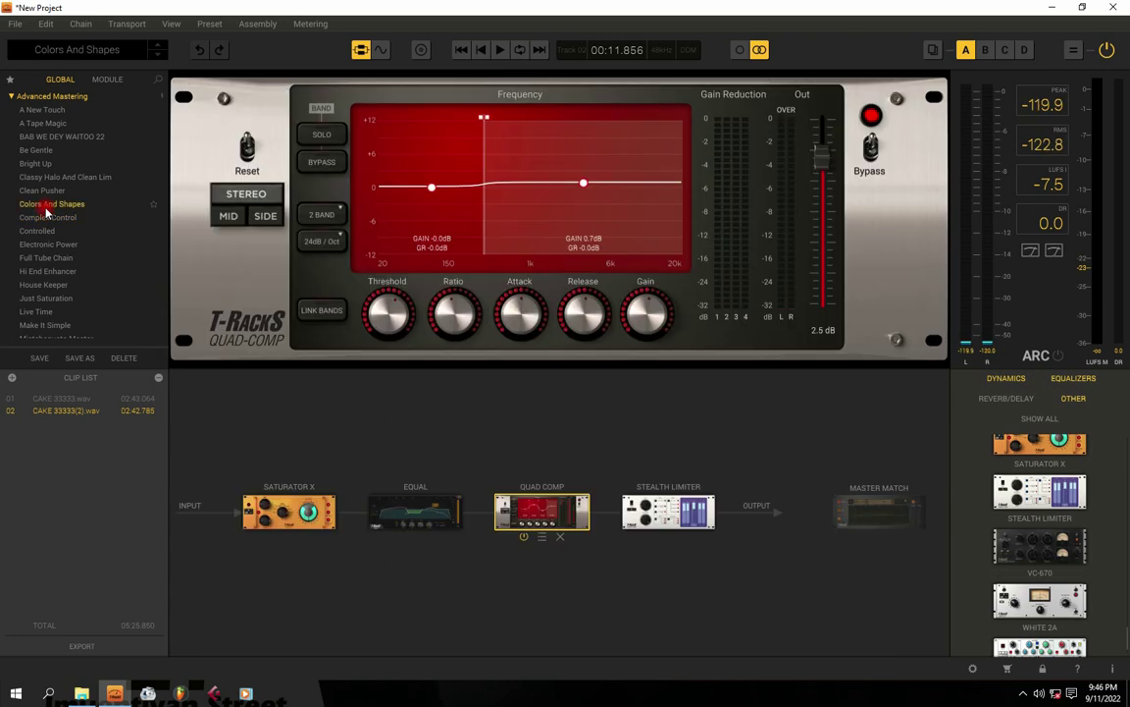
Play the song through the Colors And Shapes chain with its Stealth Limiter shown, and stop playback
key("space")
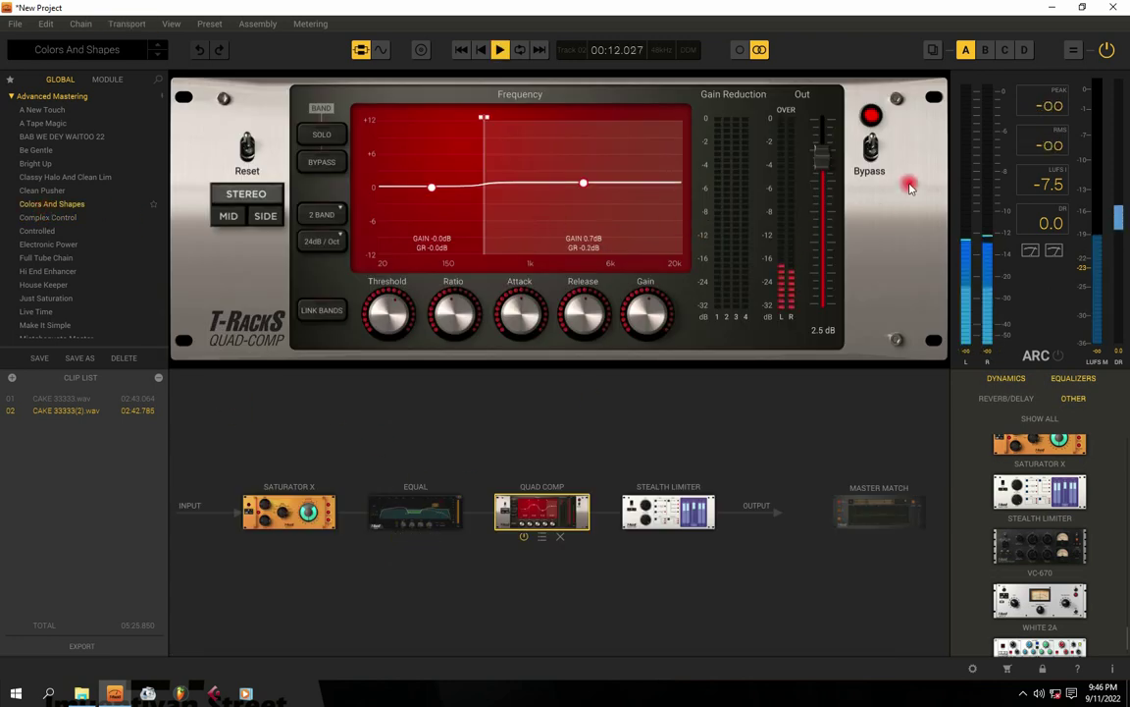
left_click(653, 502)
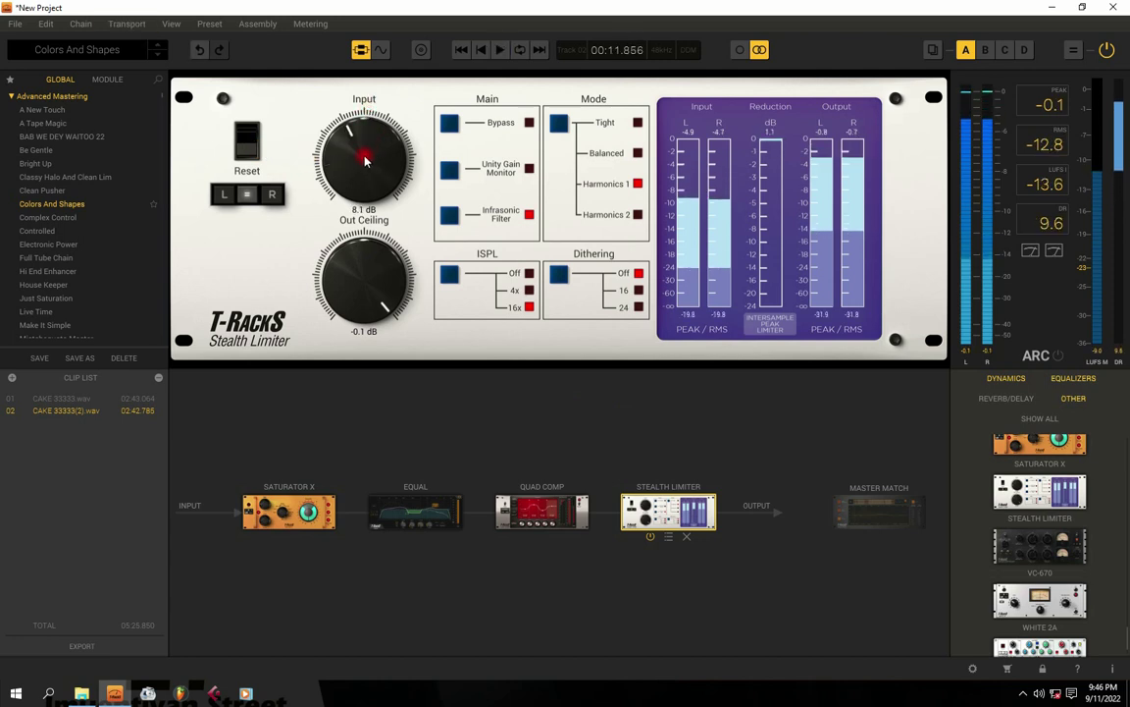
key("space")
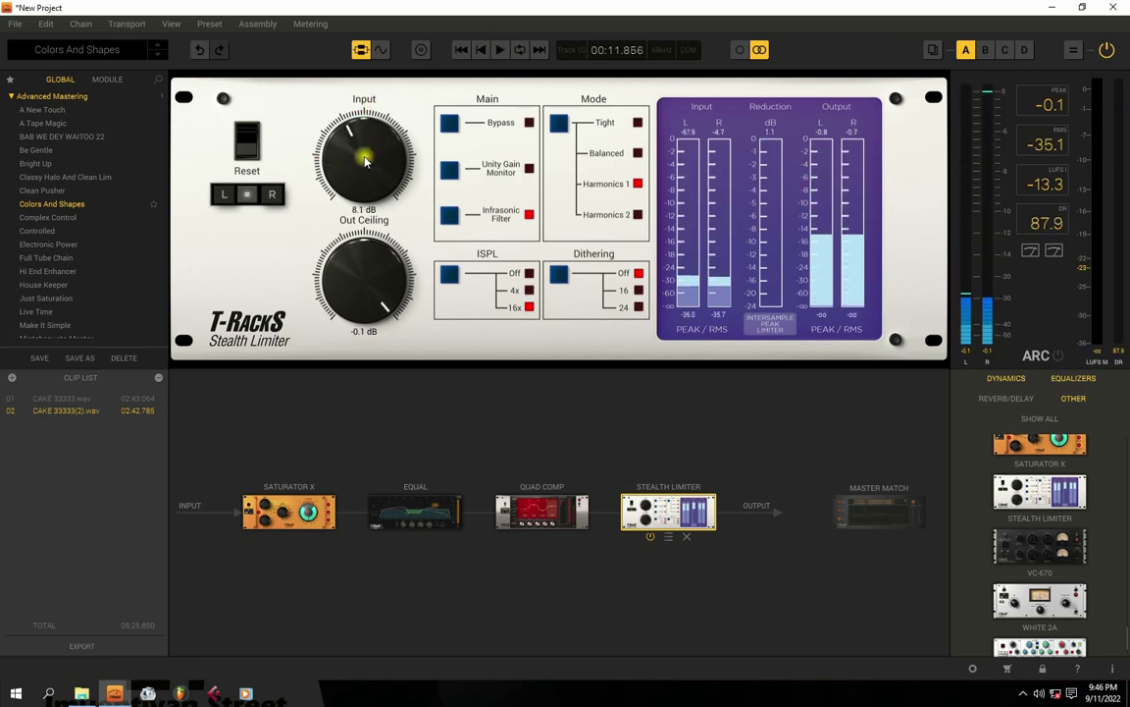
Set the Input of the Stealth Limiter in the Colors And Shapes chain to 10.4 dB and play the song briefly
mouse_move(364, 160)
left_mouse_down()
mouse_move(369, 137)
mouse_move(370, 153)
left_mouse_up()
key("space")
key("space")
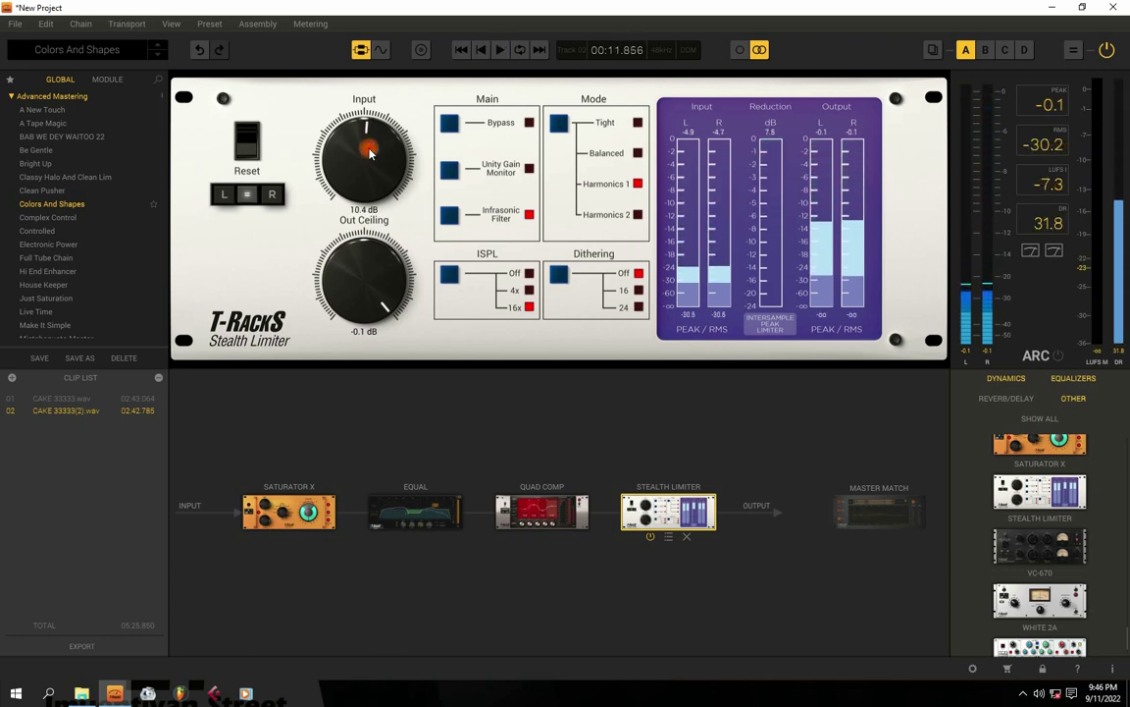
left_click(1015, 141)
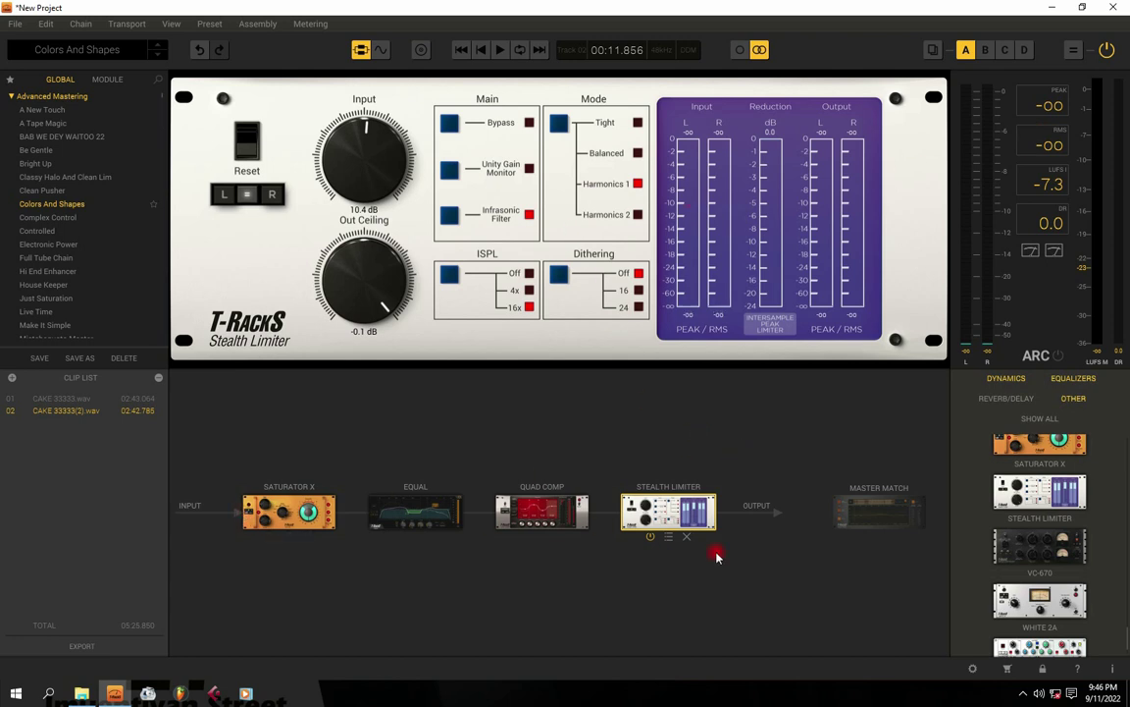
key("space")
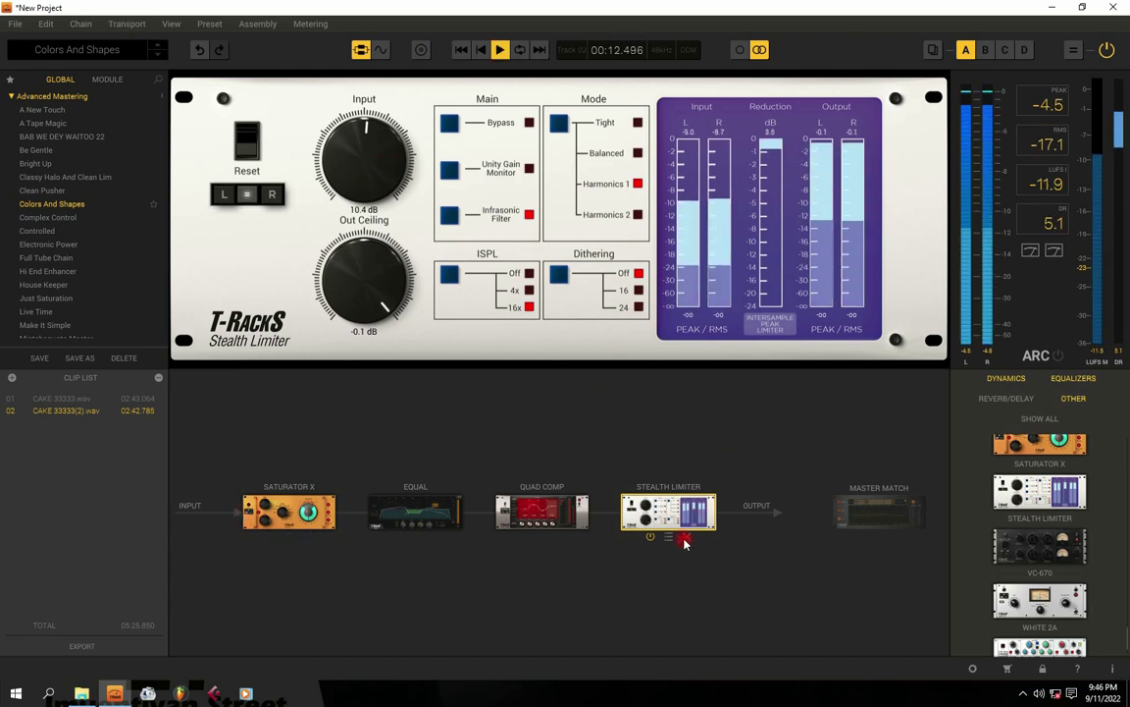
key("space")
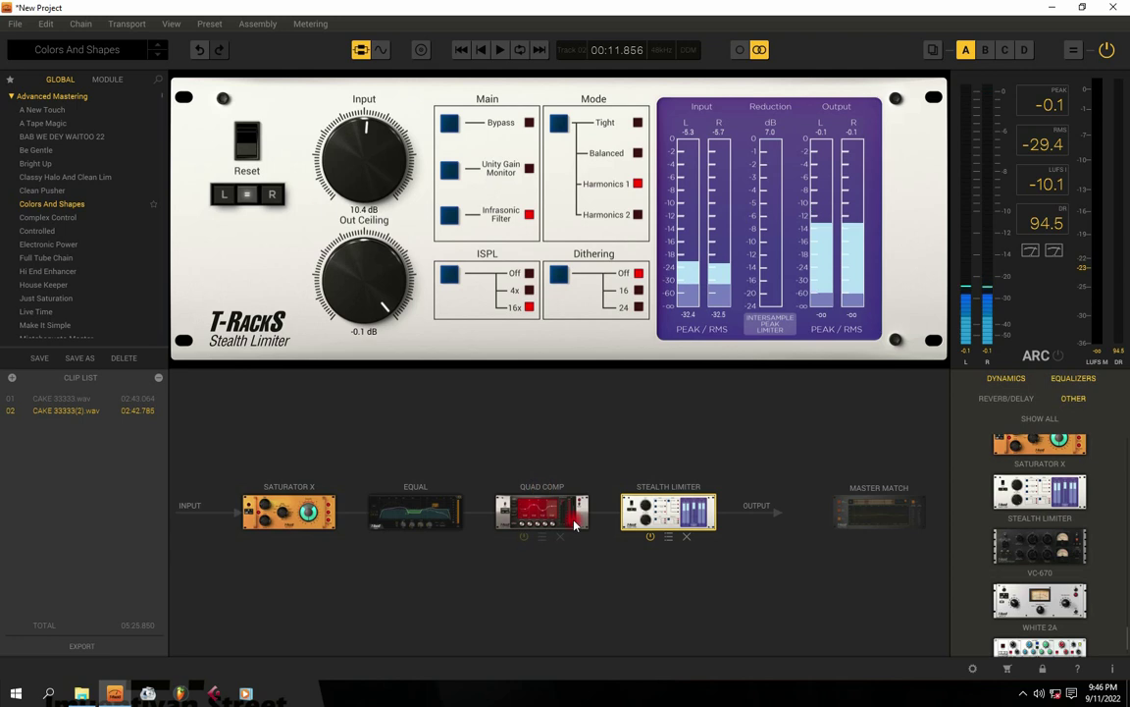
View the Saturator X settings, return to the Stealth Limiter, and play a short part of the song
left_click(529, 511)
left_click(295, 510)
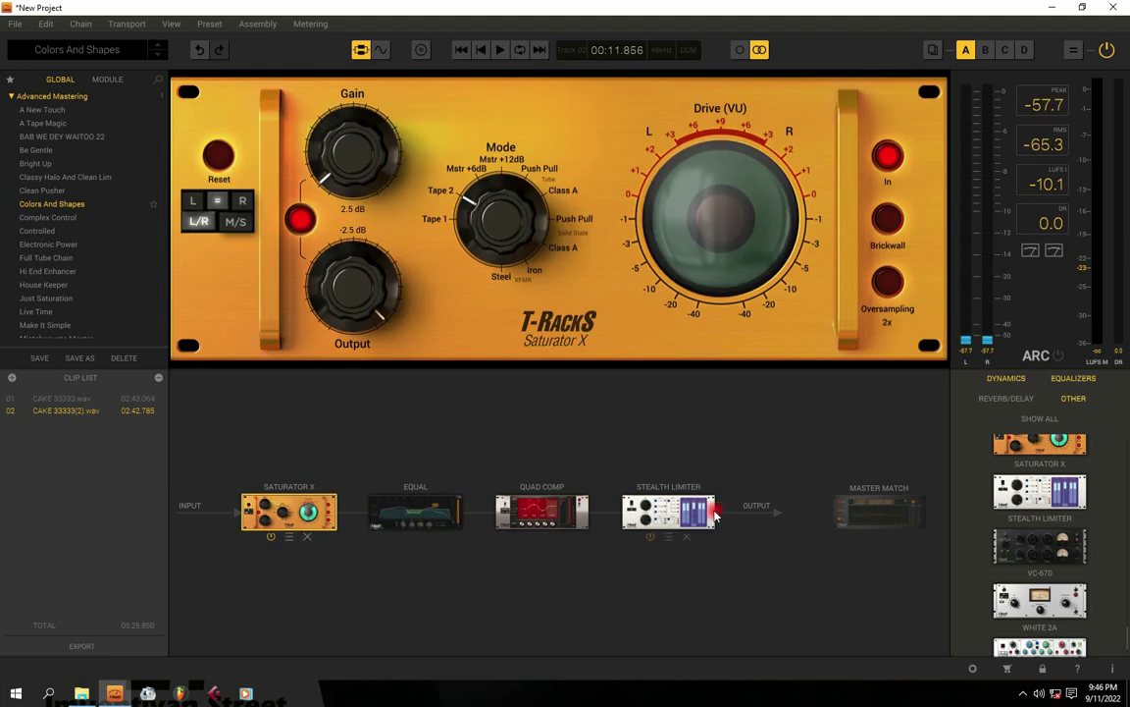
left_click(658, 510)
key("space")
key("space")
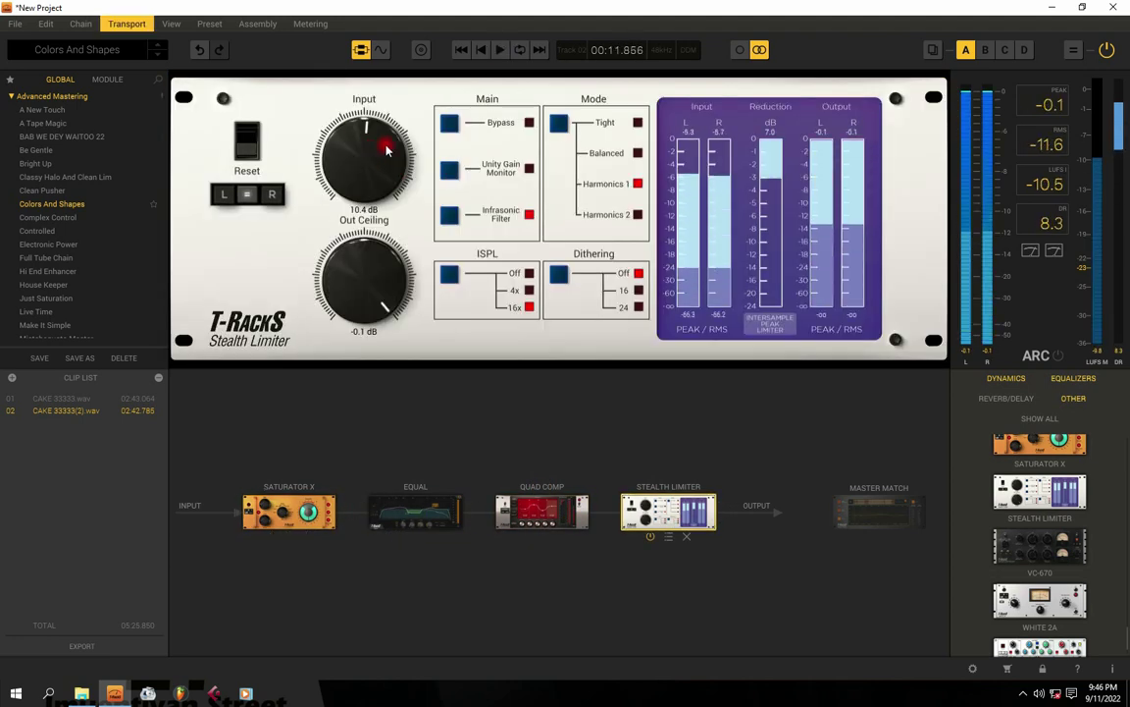
left_click(1039, 102)
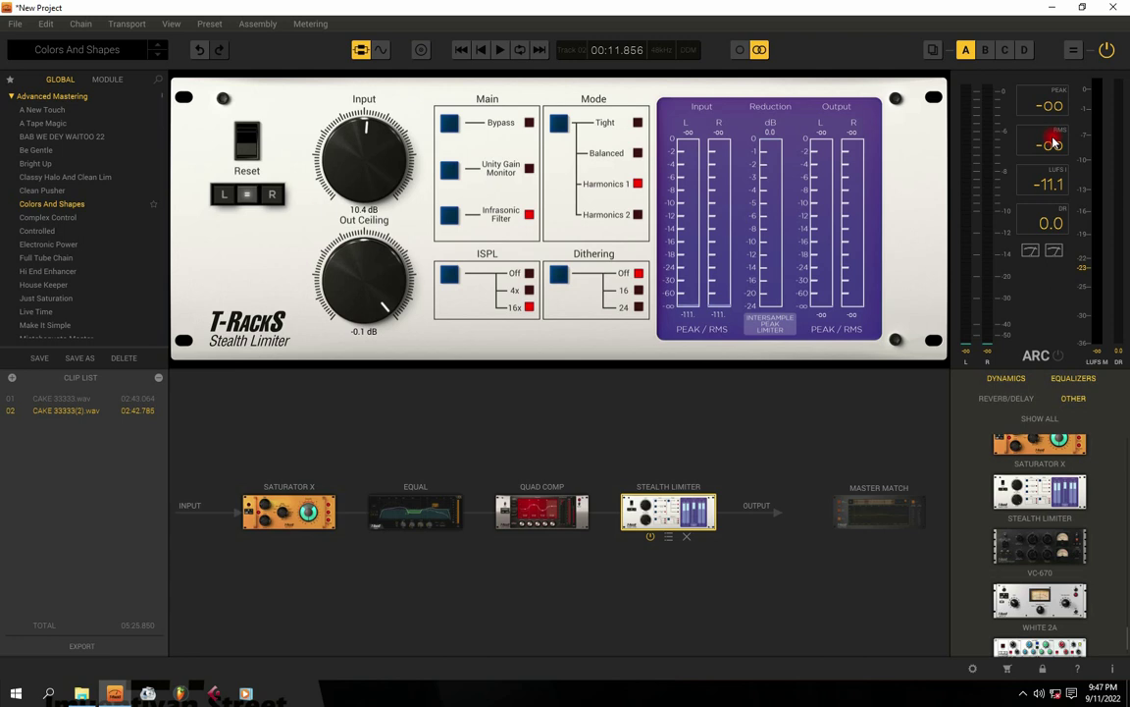
Play the song, set the Stealth Limiter's Input to 11.5 dB, and stop playback
key("space")
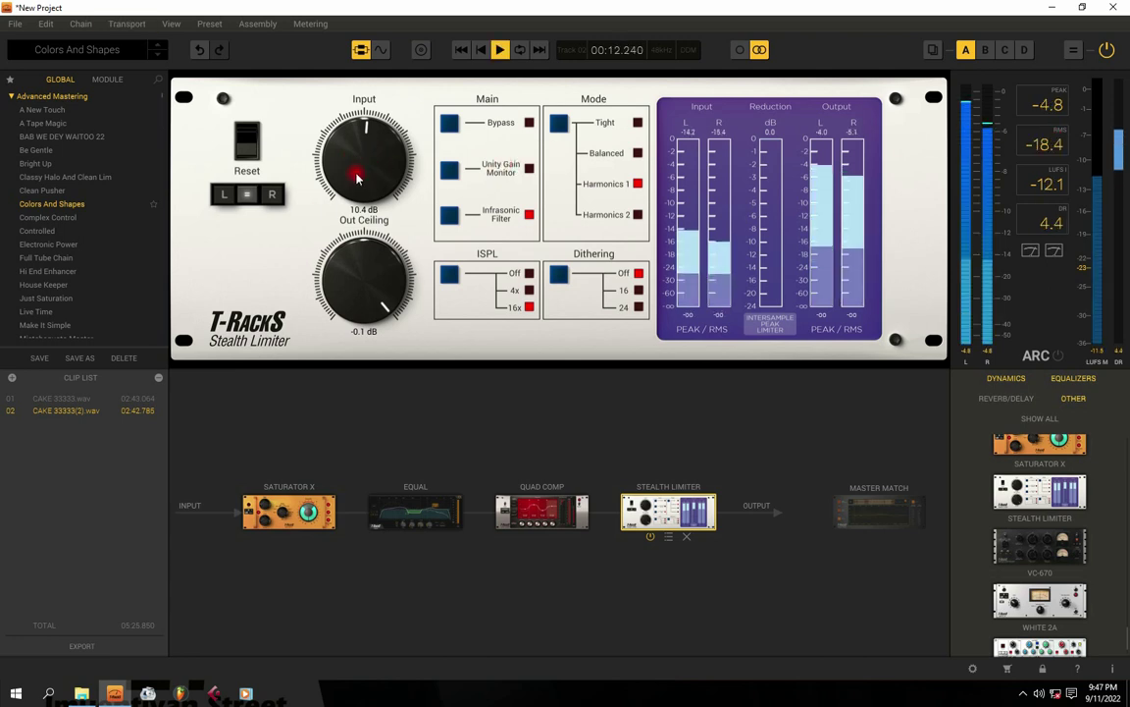
mouse_move(382, 172)
left_mouse_down()
mouse_move(358, 162)
mouse_move(383, 164)
left_mouse_up()
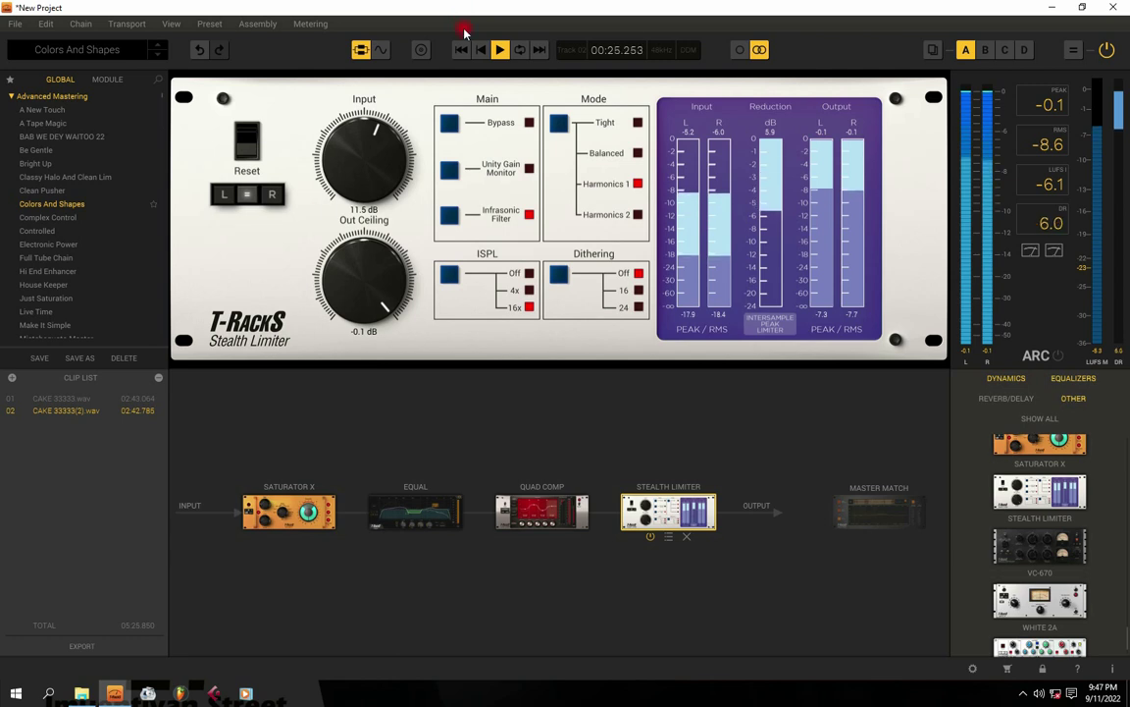
left_click(465, 44)
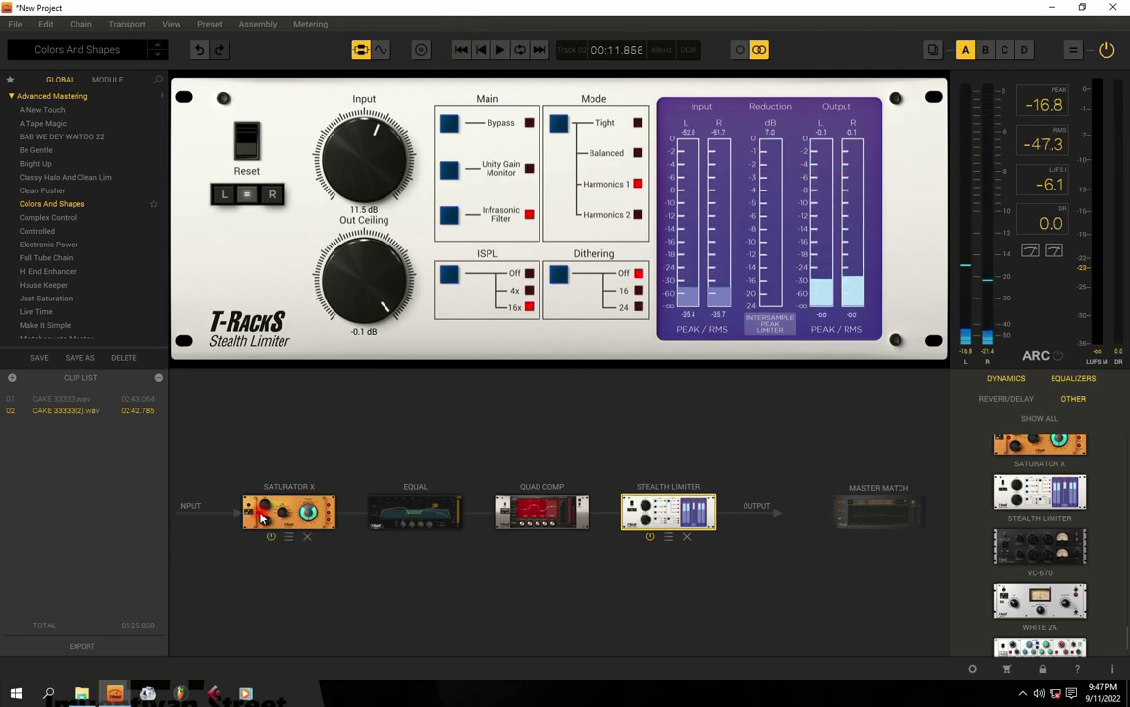
Load the Advanced Mastering presets one after another from Complex Control through Hi End Enhancer, ending with House Keeper
left_click(32, 221)
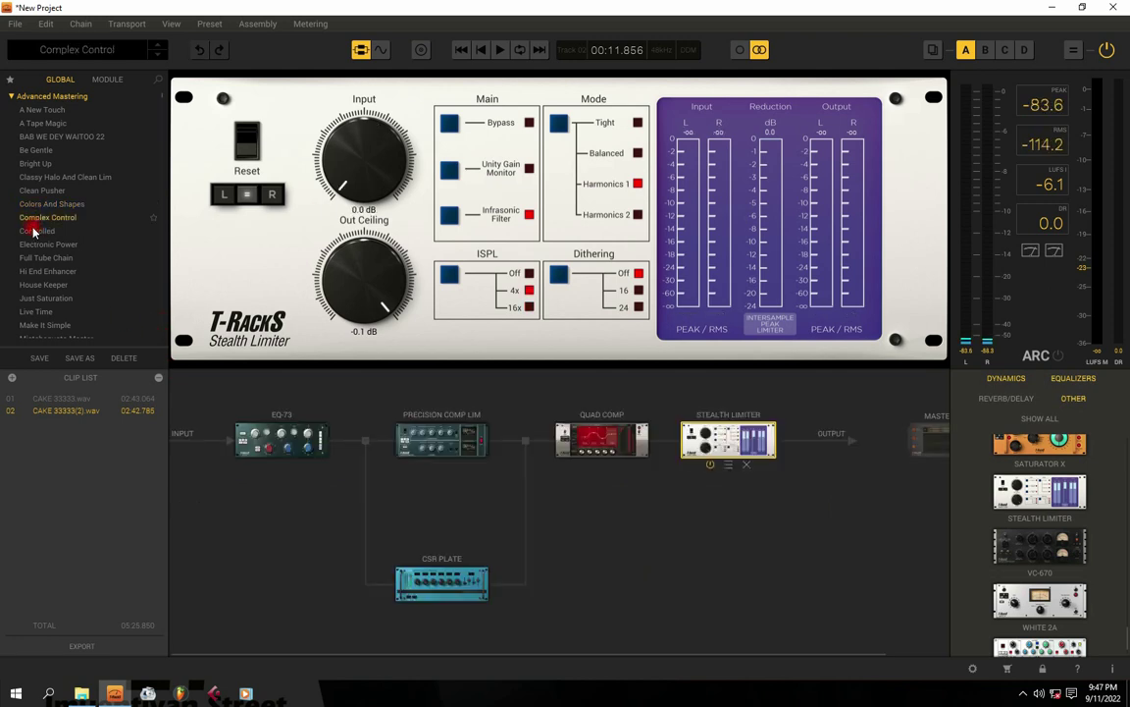
left_click(35, 234)
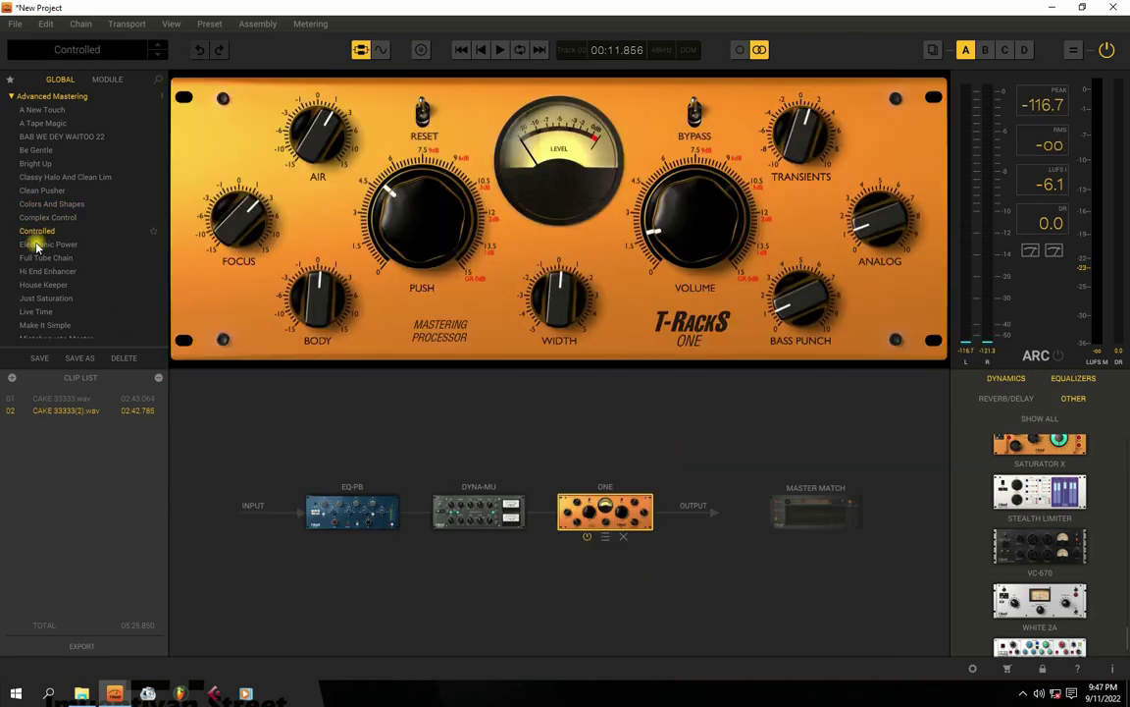
left_click(46, 244)
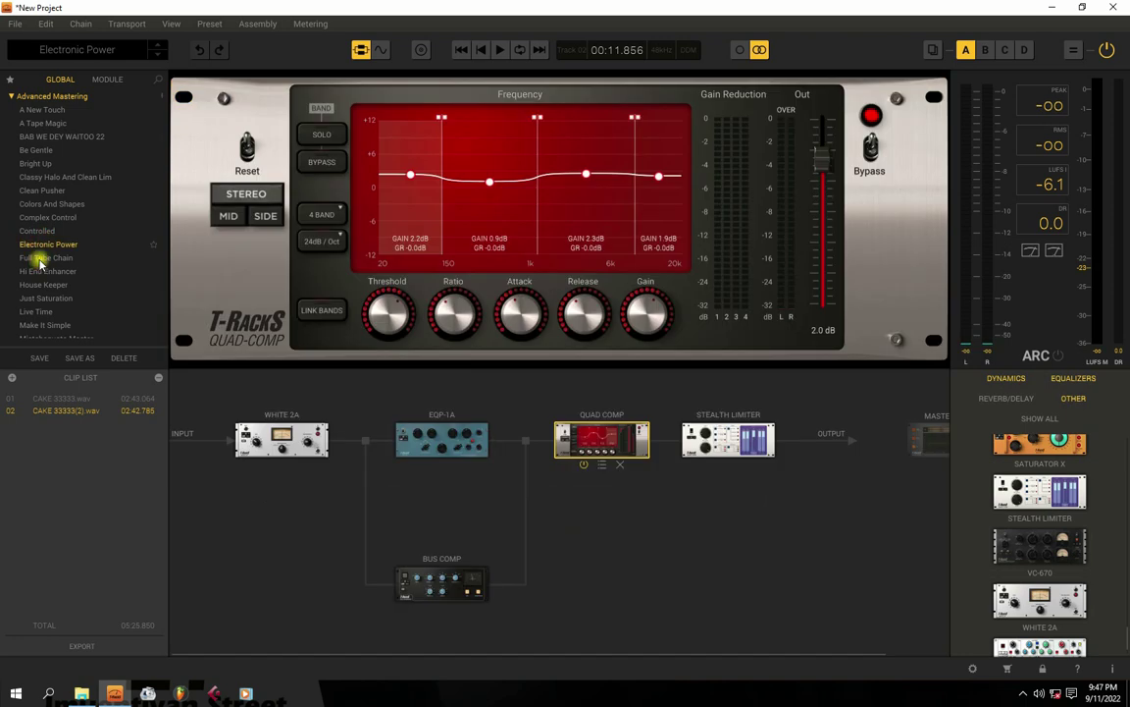
left_click(46, 257)
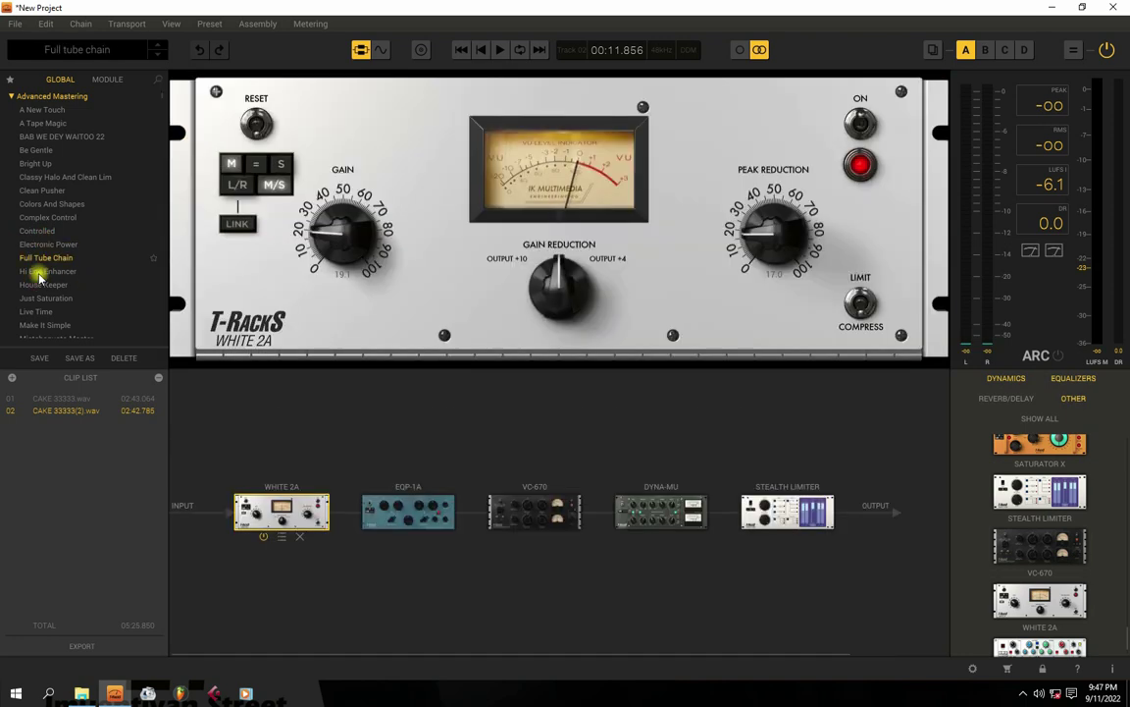
left_click(41, 272)
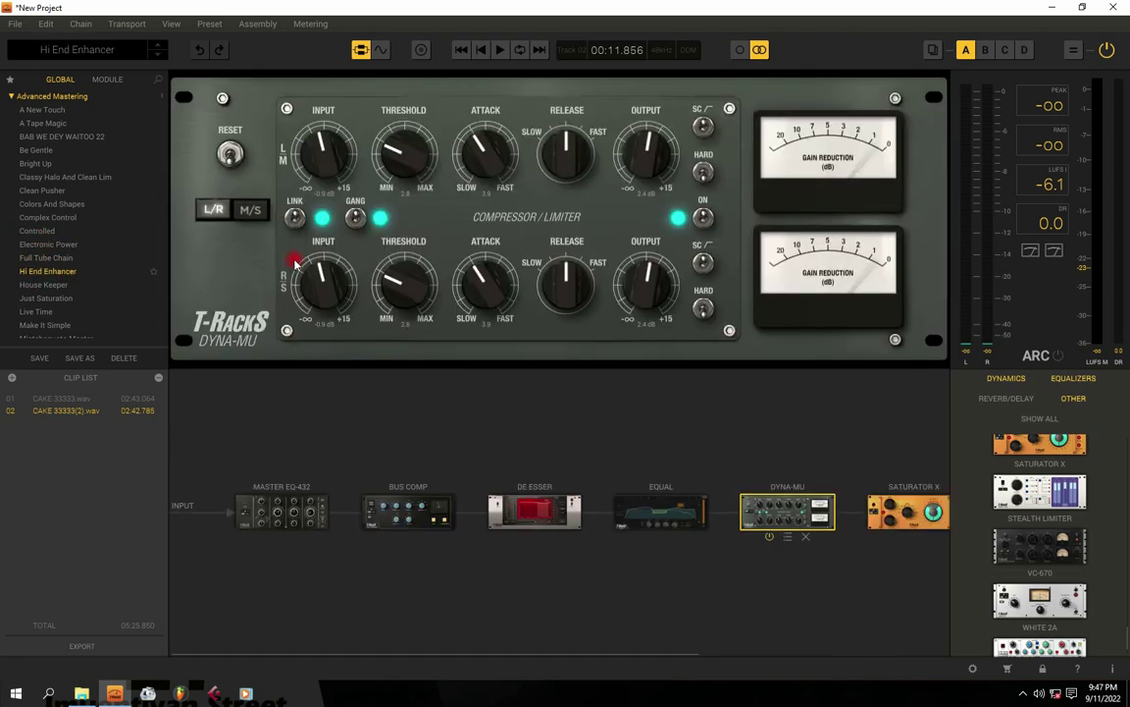
left_click(51, 285)
Play the song through the House Keeper chain with its Dyna-Mu compressor shown
key("space")
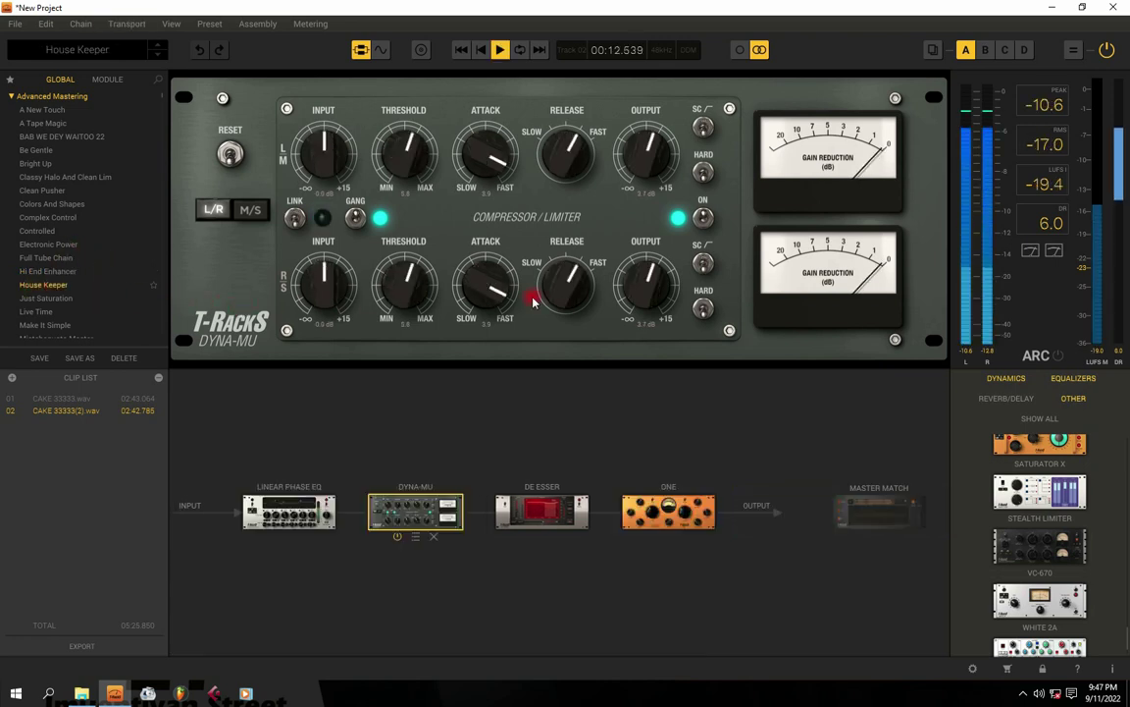
left_click(280, 510)
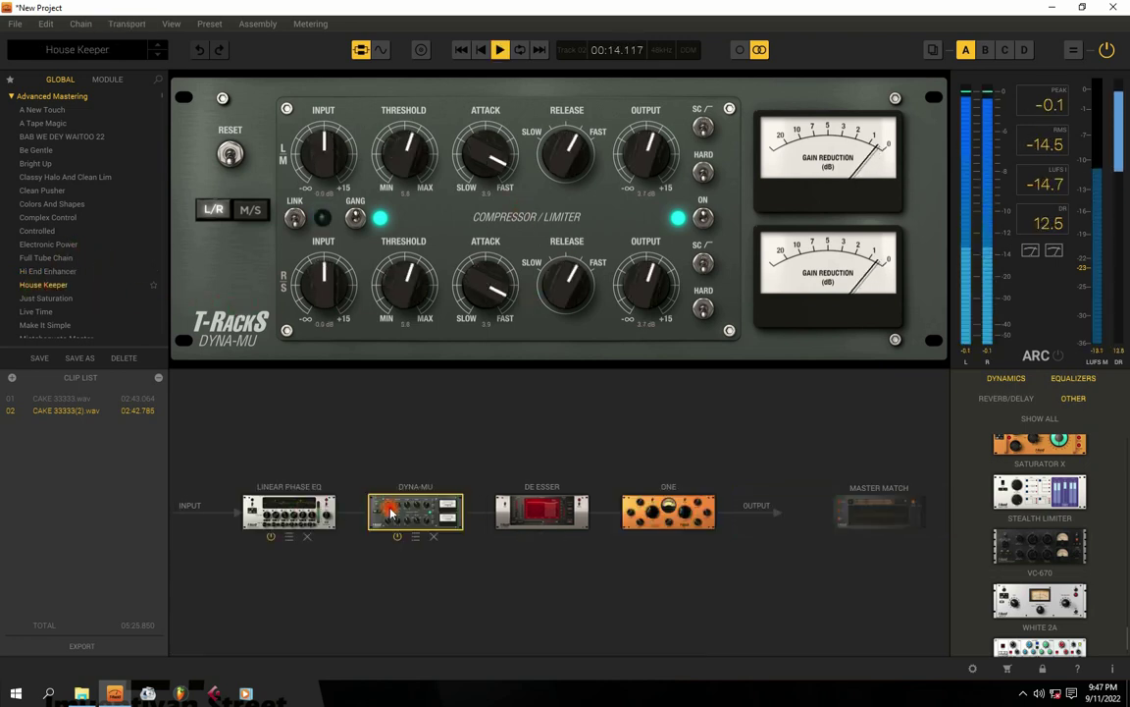
left_click(415, 509)
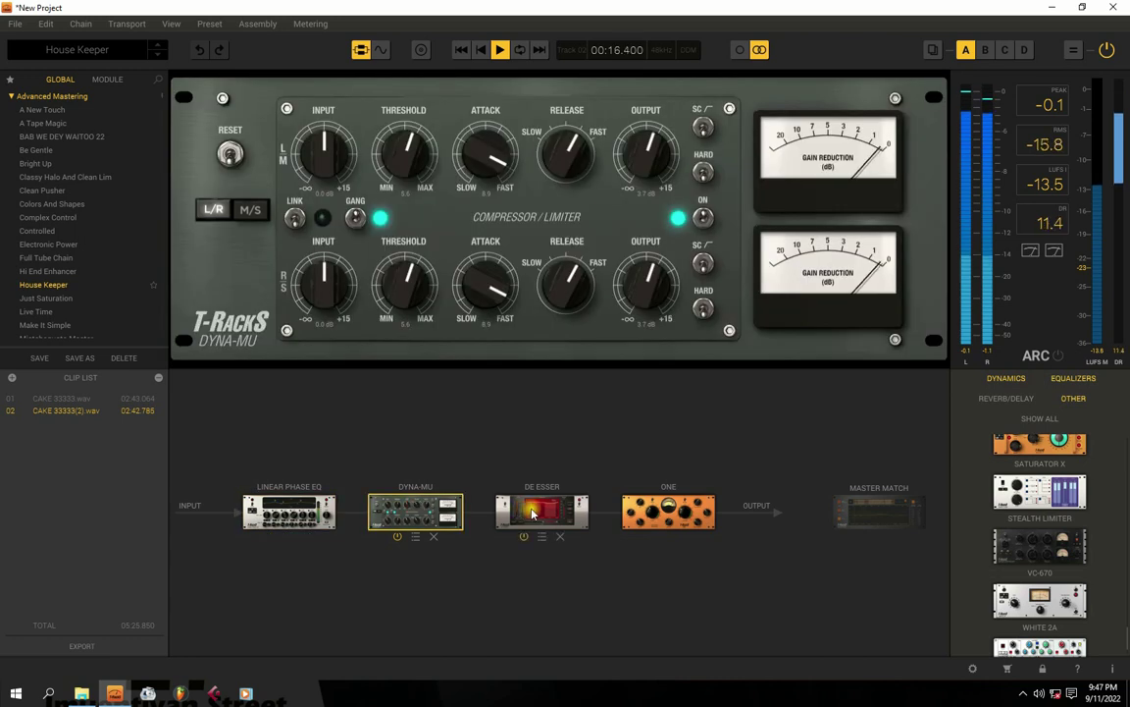
Raise the Volume of the One module in the House Keeper chain to just below 7.5 during playback, and stop
left_click(668, 511)
left_click_drag(687, 221, 682, 147)
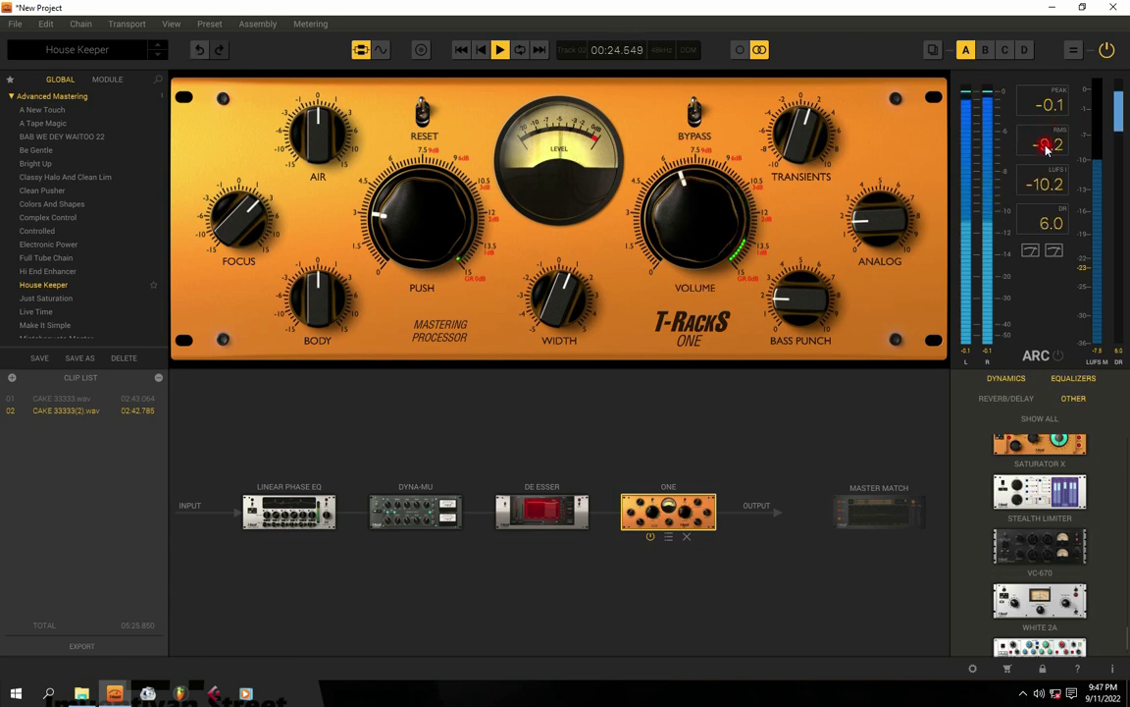
left_click_drag(701, 210, 703, 203)
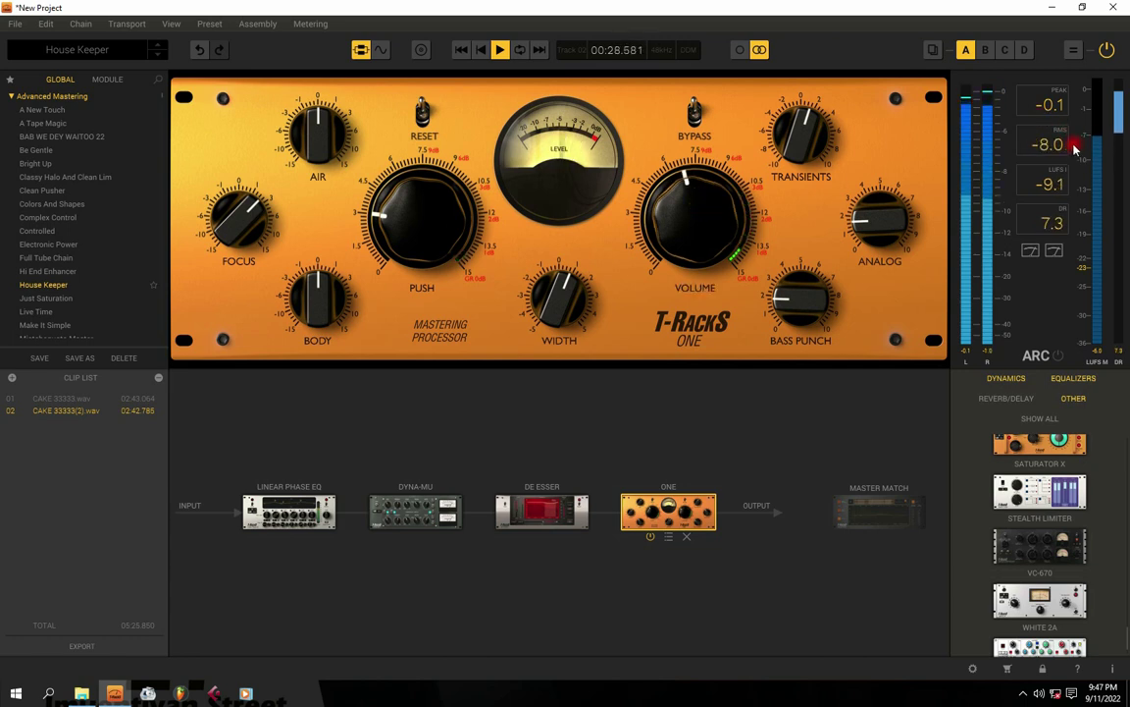
left_click_drag(705, 206, 706, 210)
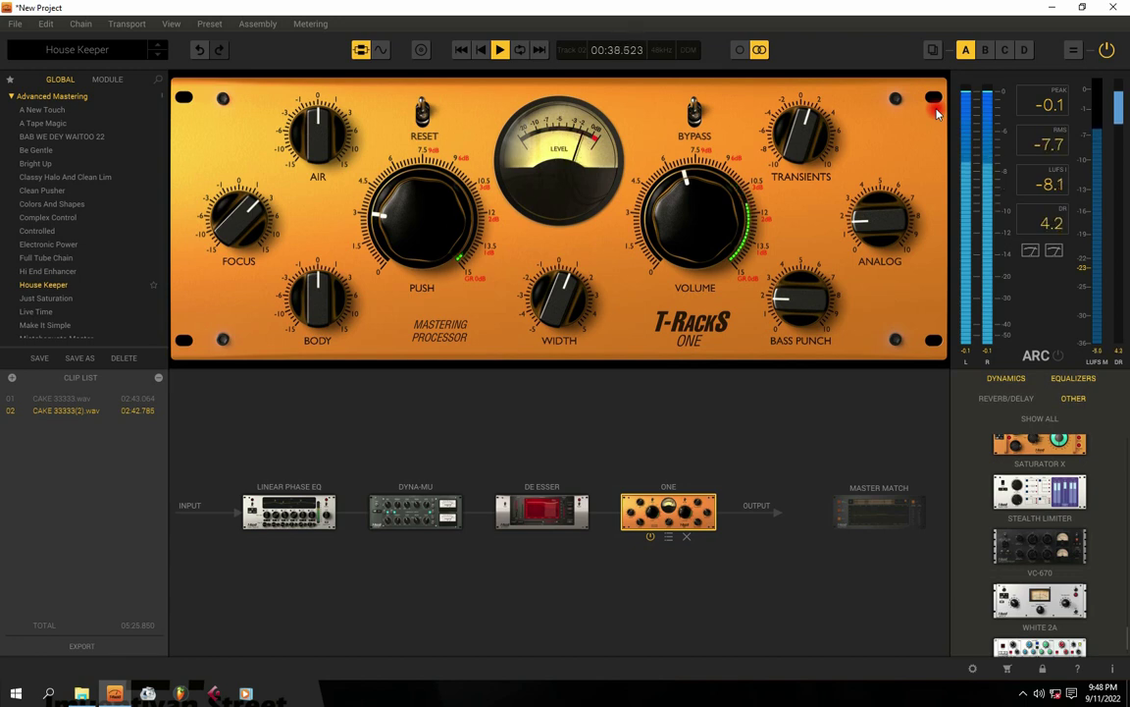
key("space")
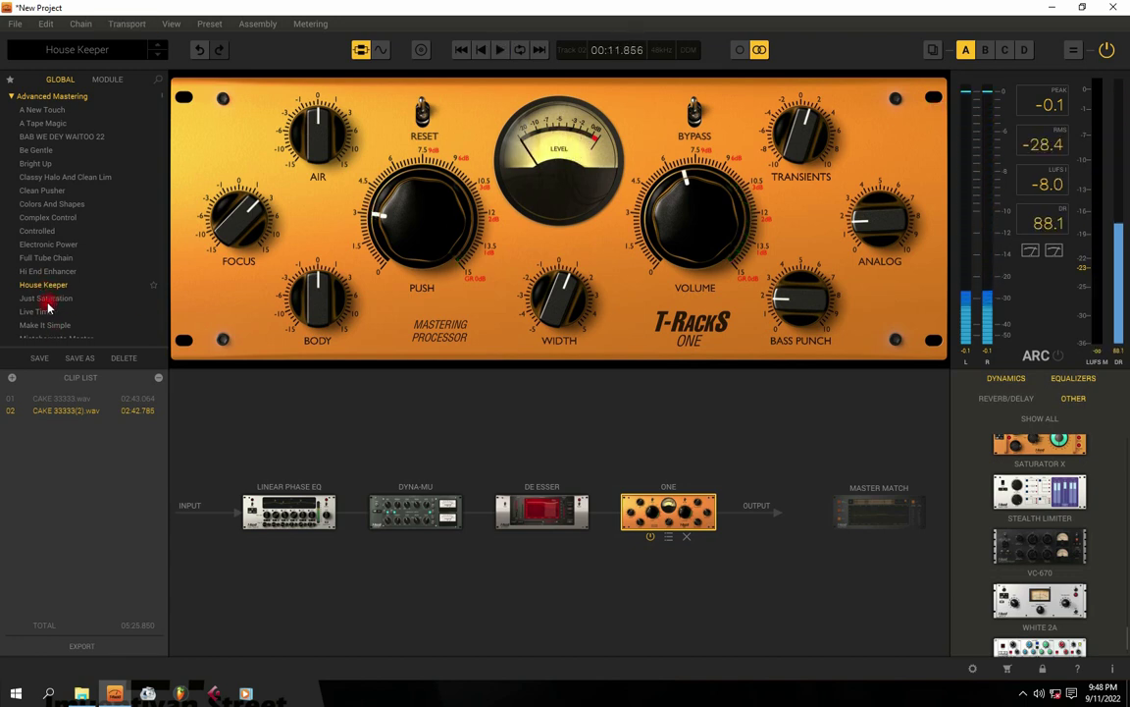
Load the Just Saturation preset and play the song while viewing its modules from Saturator X back to Master EQ 432
left_click(49, 298)
key("space")
left_click(692, 512)
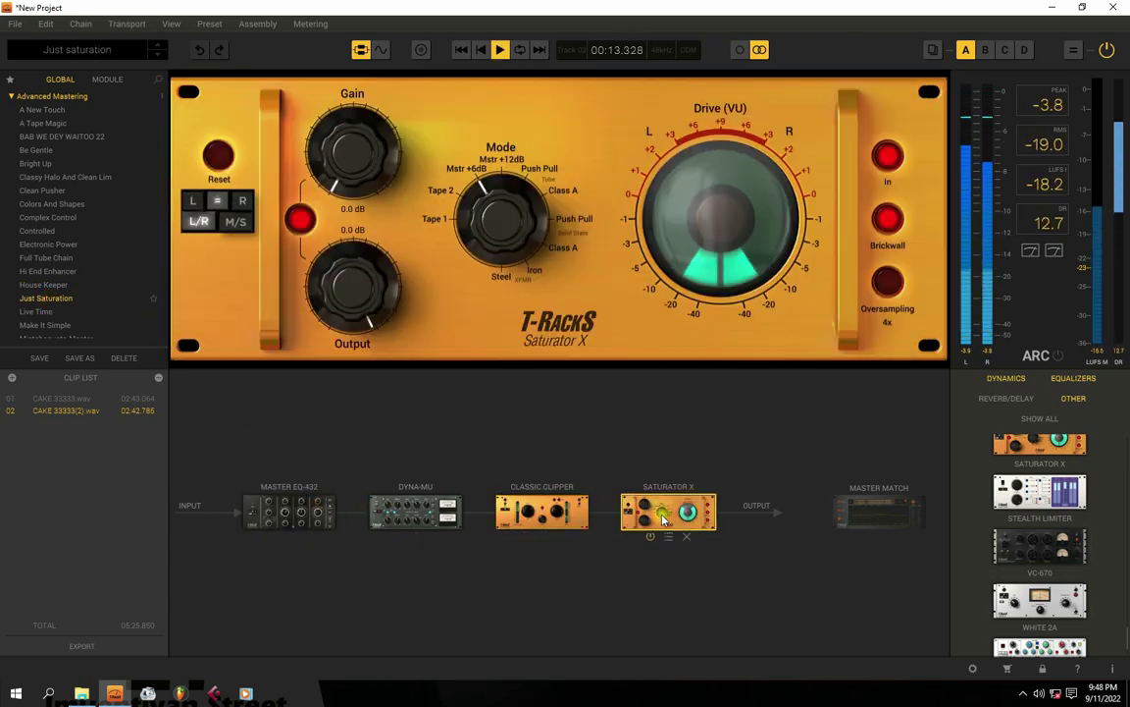
left_click(481, 511)
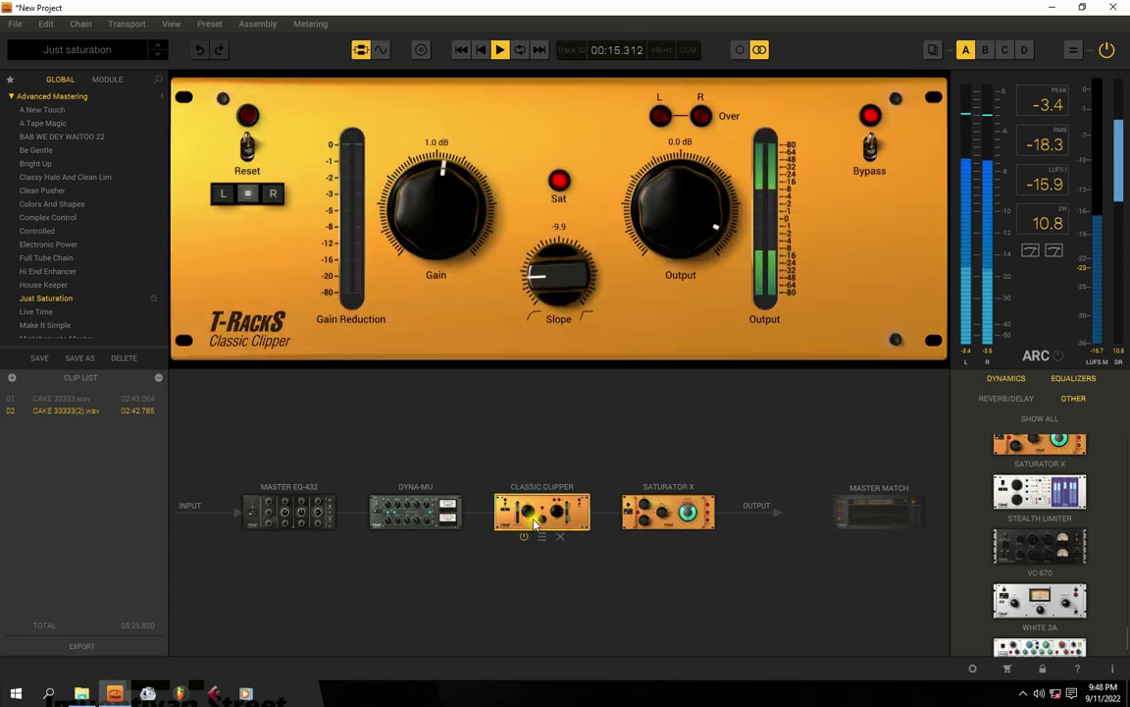
left_click(395, 510)
left_click(289, 510)
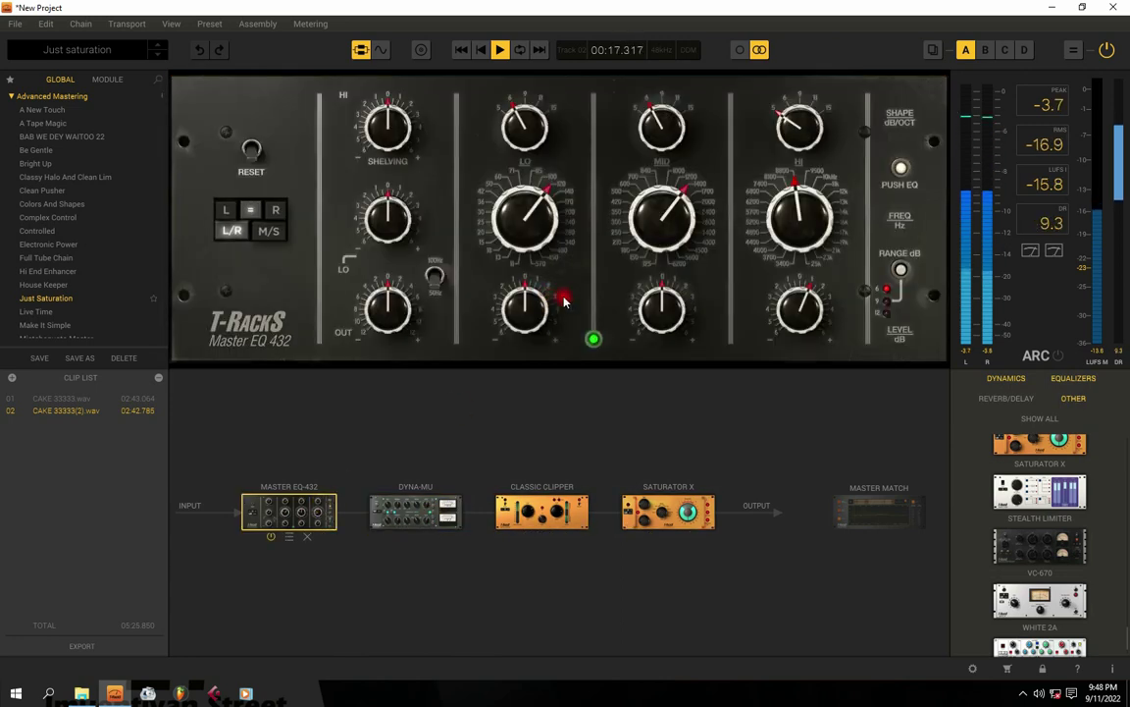
key("space")
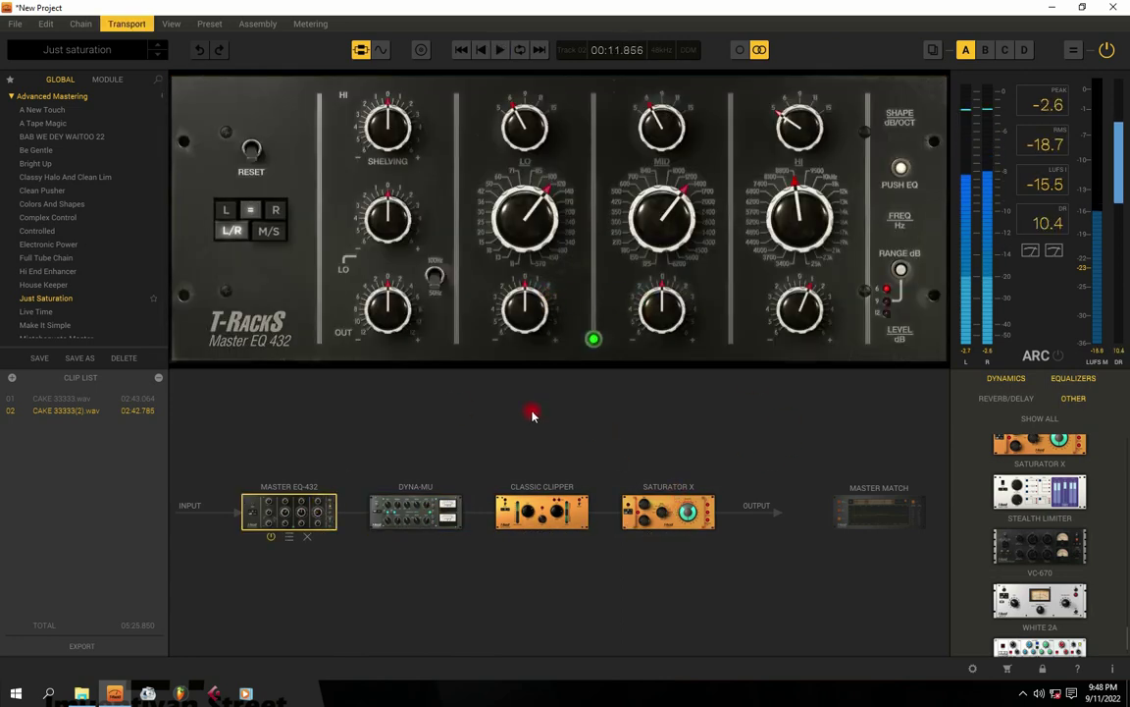
Load the Colors And Shapes preset from the Advanced Mastering list again
scroll(159, 186, "down", 10)
scroll(158, 146, "down", 15)
scroll(169, 238, "up", 20)
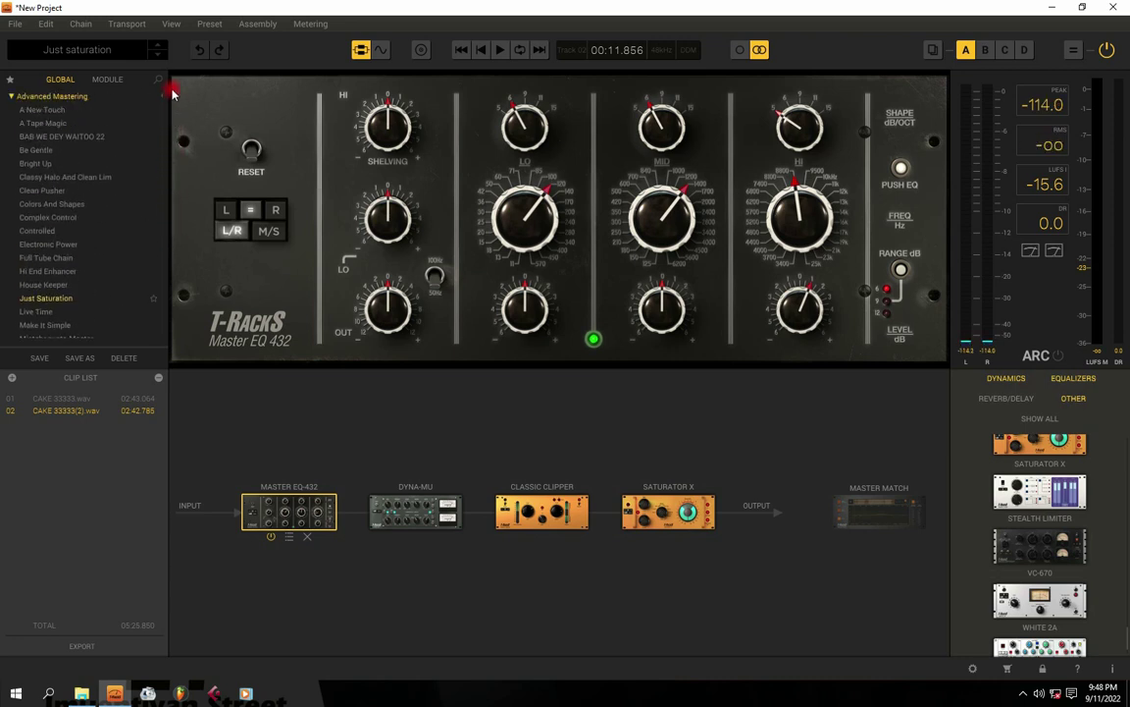
left_click(27, 205)
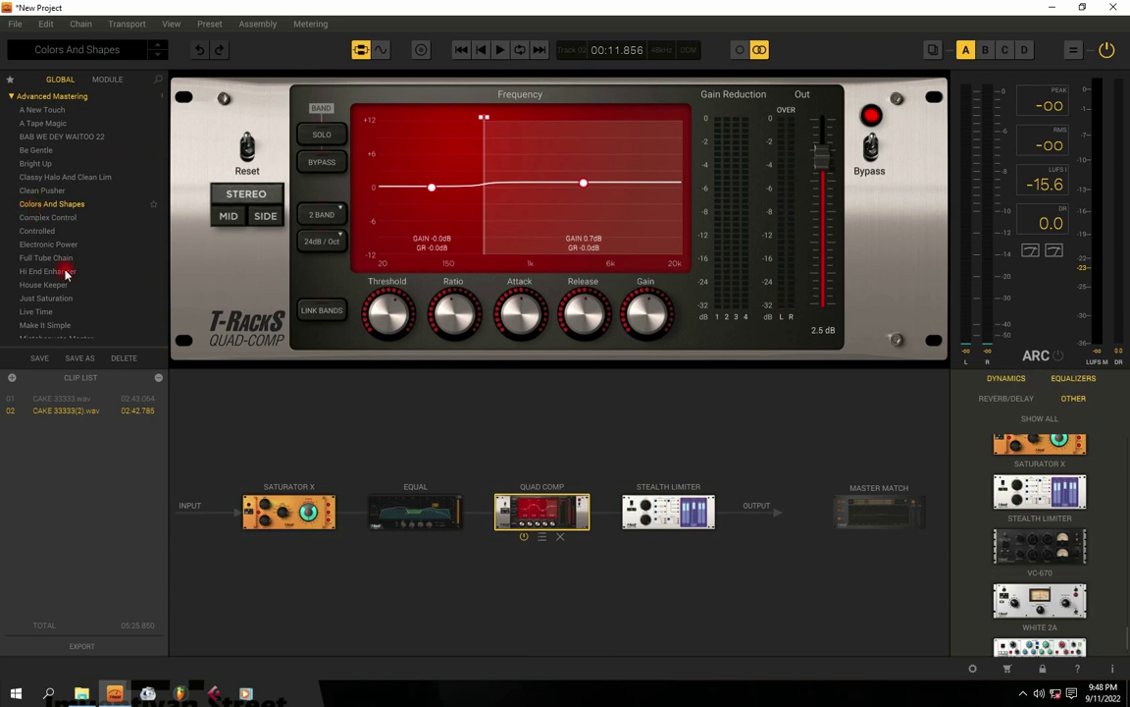
left_click(79, 357)
left_click_drag(535, 358, 453, 359)
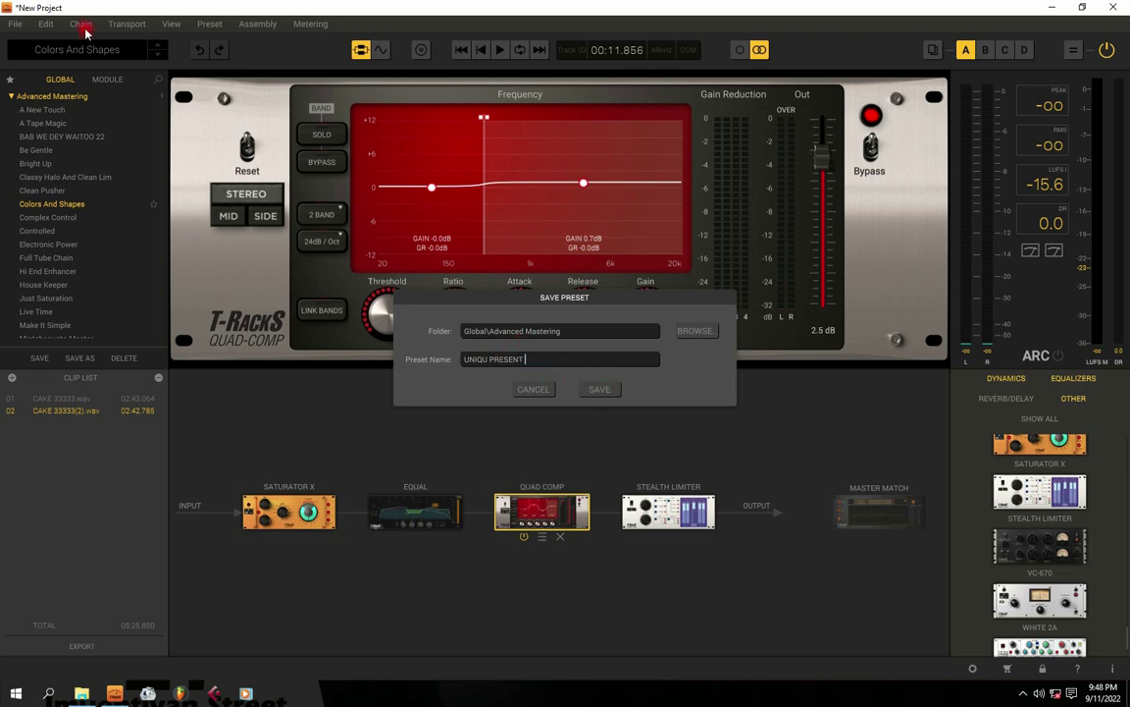
left_click(547, 393)
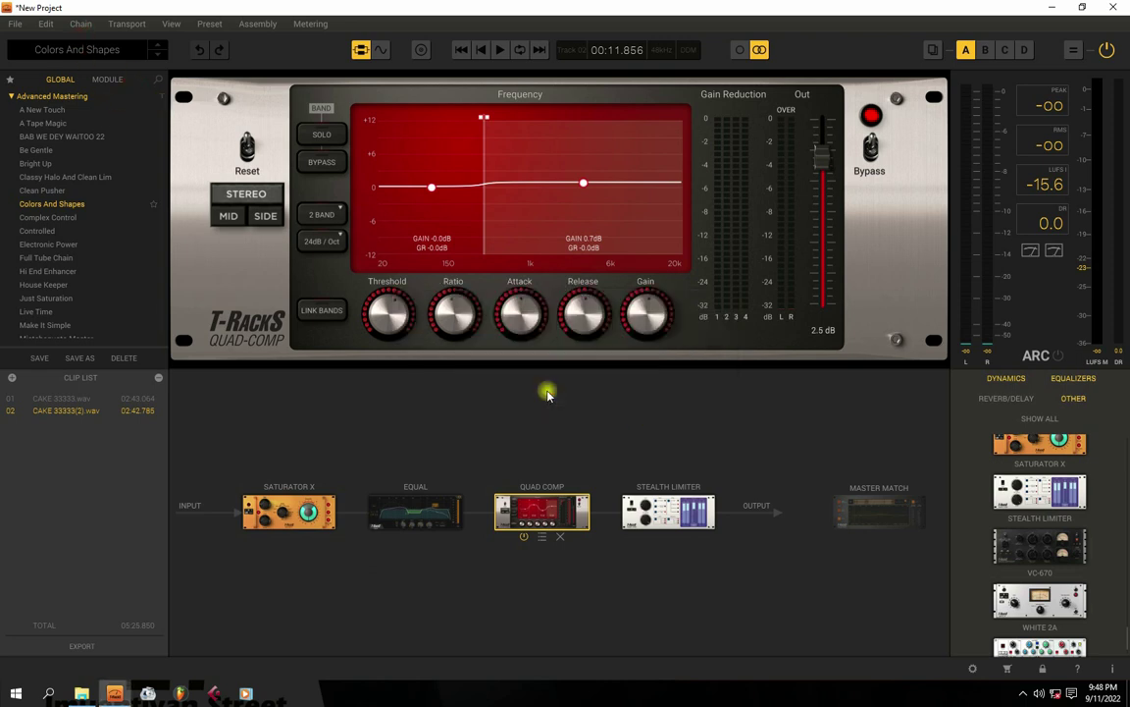
Examine the custom mastering presets saved in the Advanced Mastering list
scroll(163, 120, "down", 15)
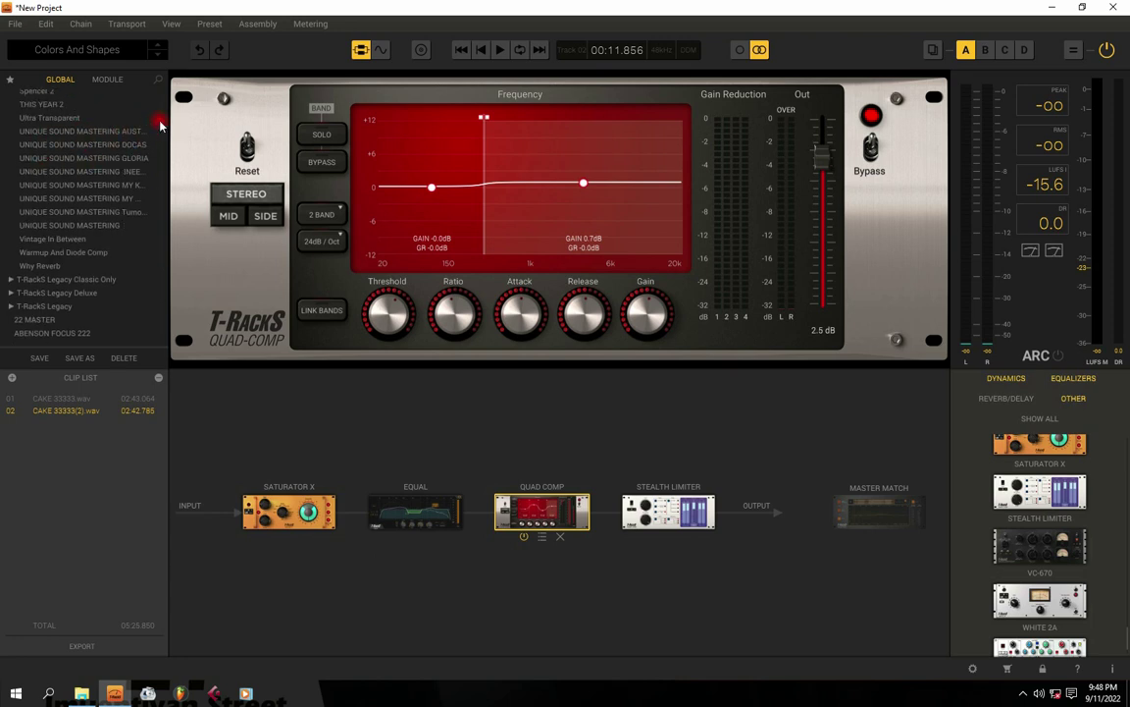
scroll(157, 118, "up", 10)
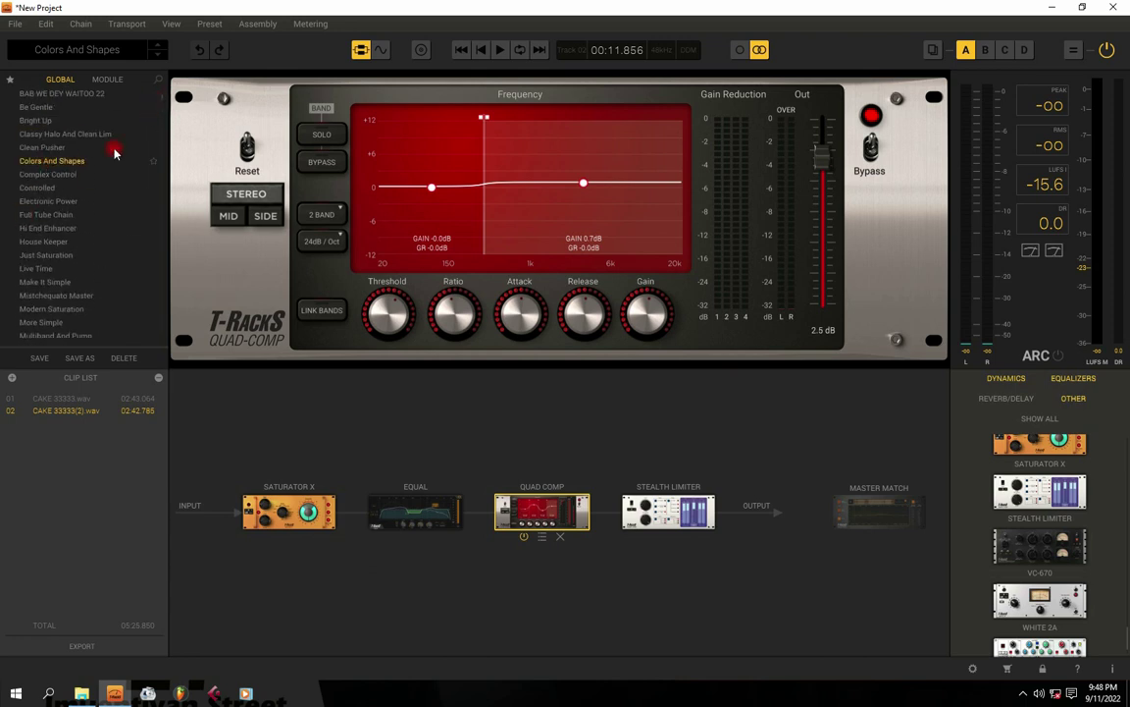
scroll(163, 108, "down", 5)
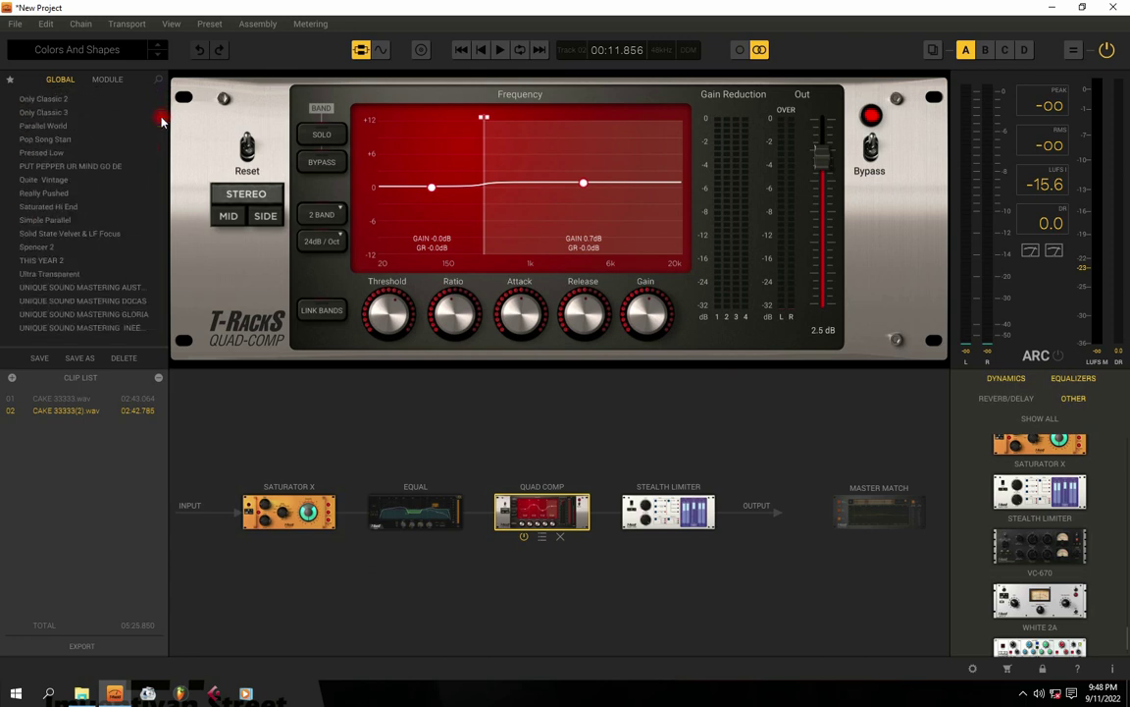
scroll(163, 118, "down", 3)
scroll(163, 119, "up", 4)
scroll(163, 121, "down", 3)
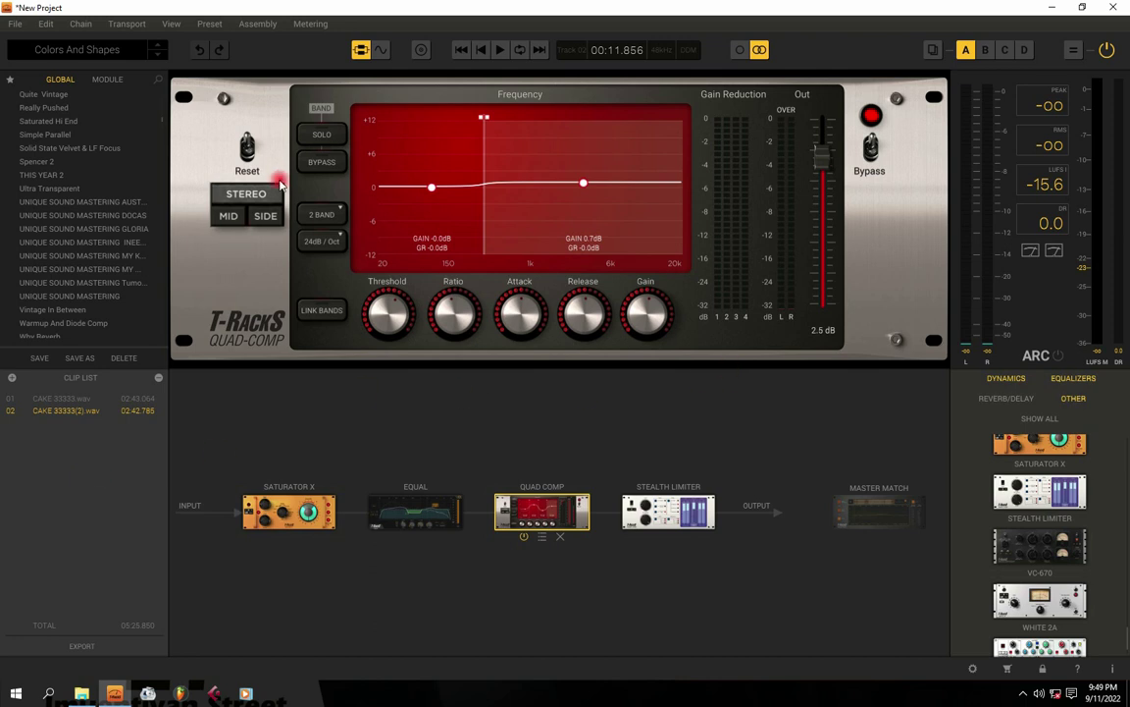
Play the song briefly while toggling the whole chain's bypass for comparison, and stop
key("space")
left_click(1108, 51)
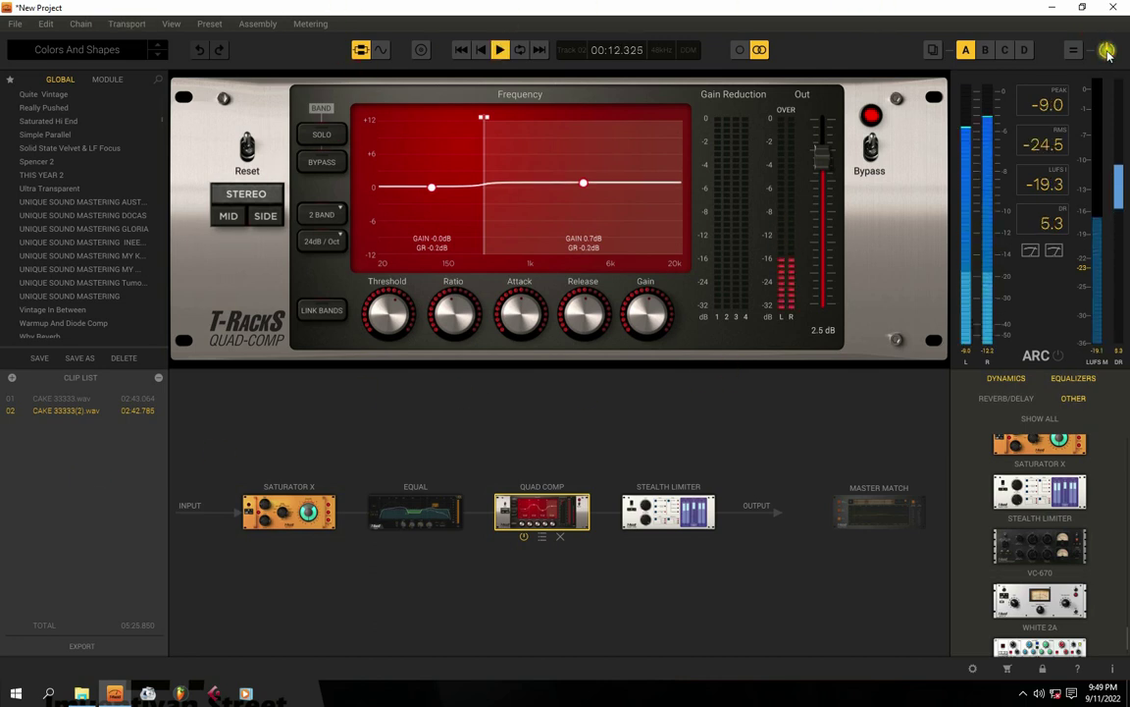
key("space")
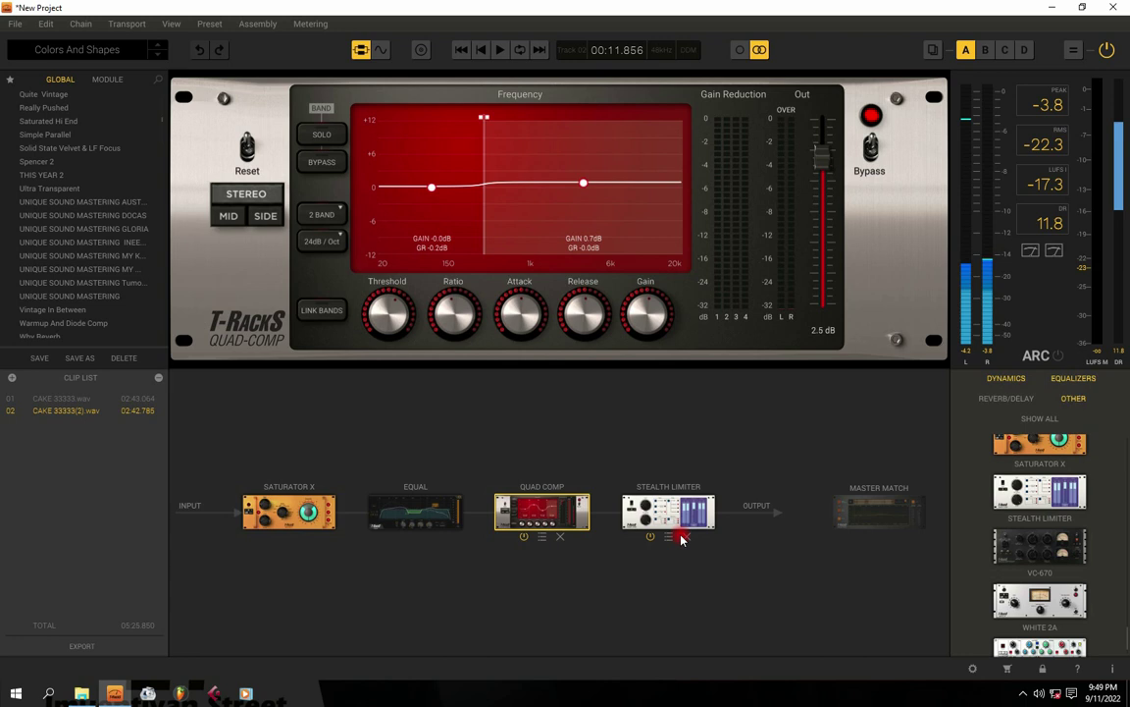
Remove the Stealth Limiter, Quad Comp, Equal and Saturator X from the chain, and play the song unprocessed
left_click(686, 535)
left_click(615, 537)
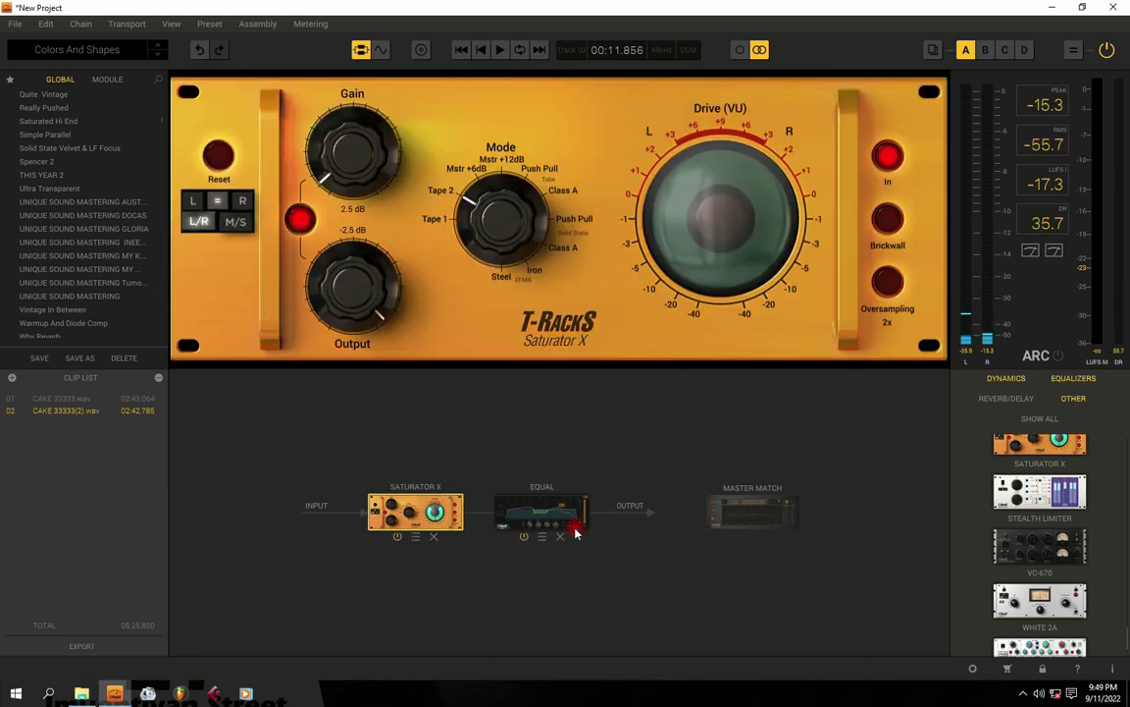
left_click(561, 536)
left_click(493, 536)
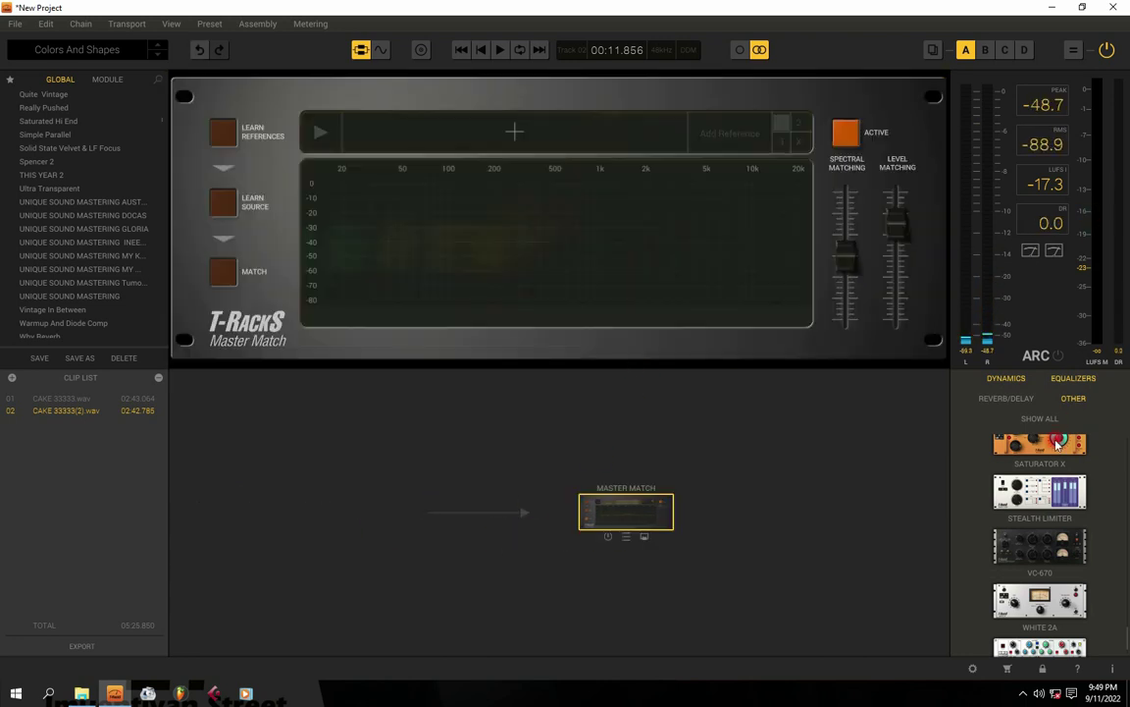
key("space")
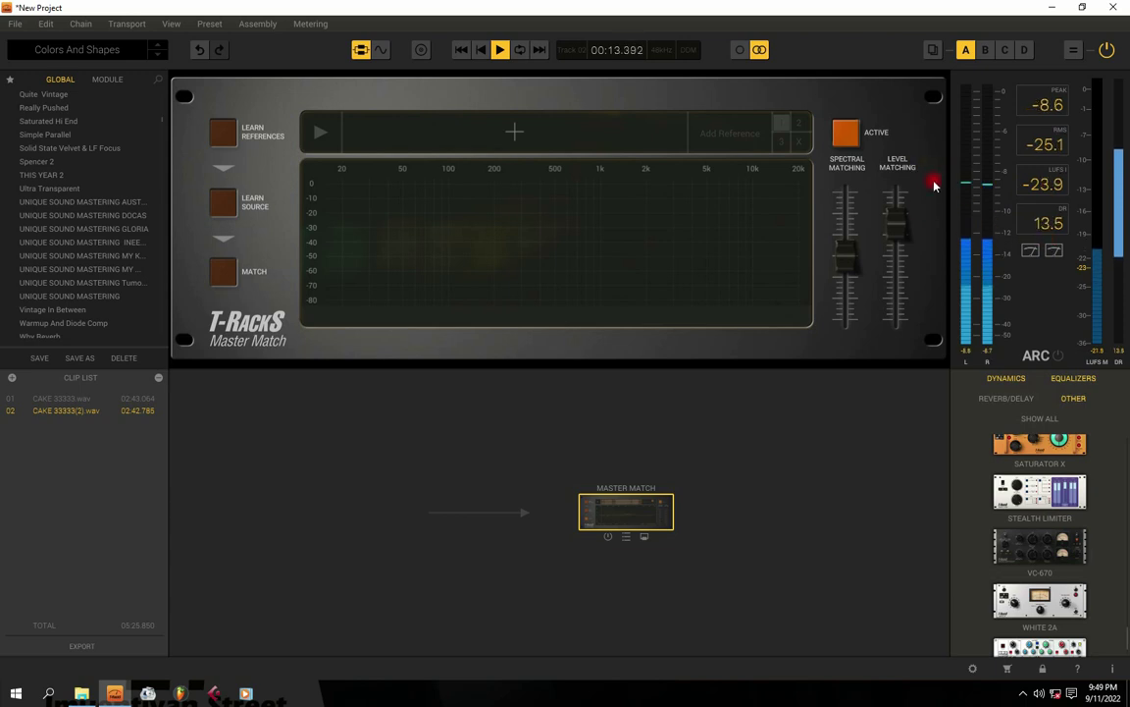
key("space")
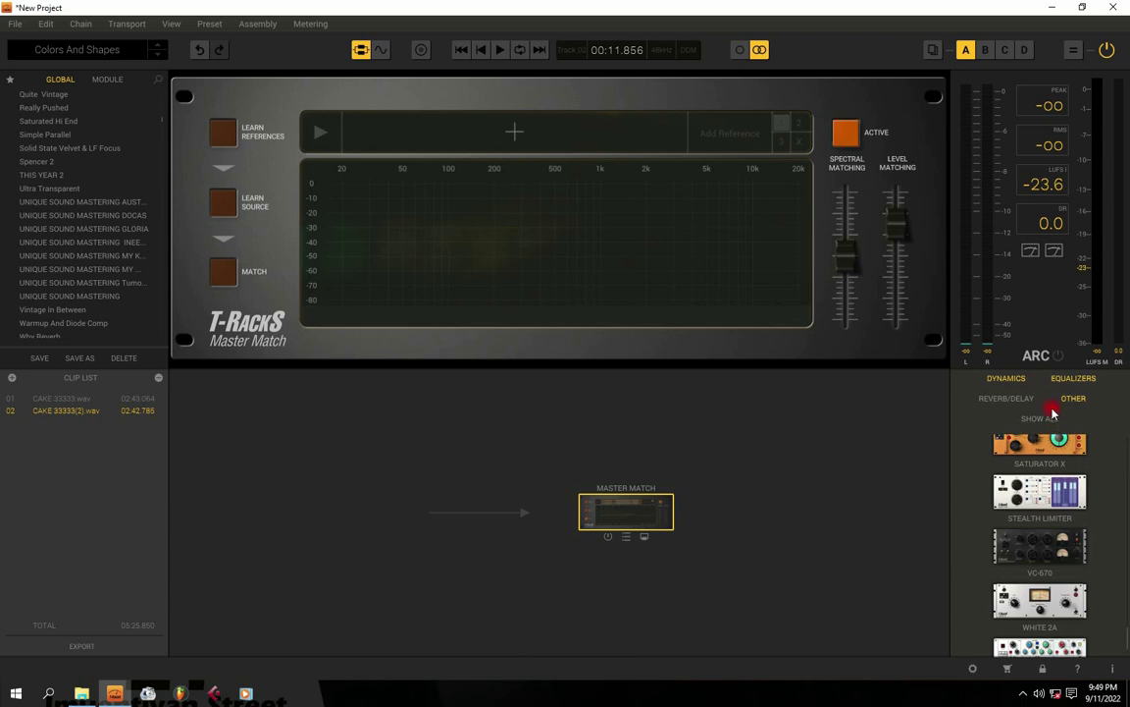
List only the dynamics modules and add Black 76 followed by the Brickwall Limiter to the empty chain
left_click(1001, 377)
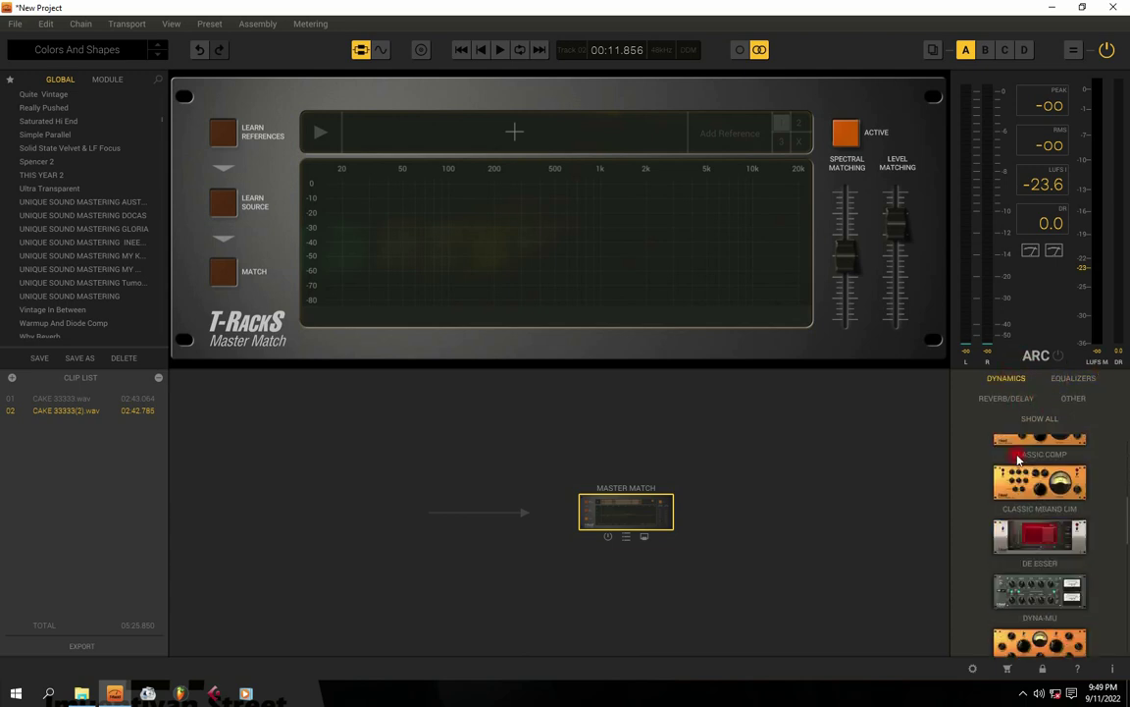
double_click(1047, 458)
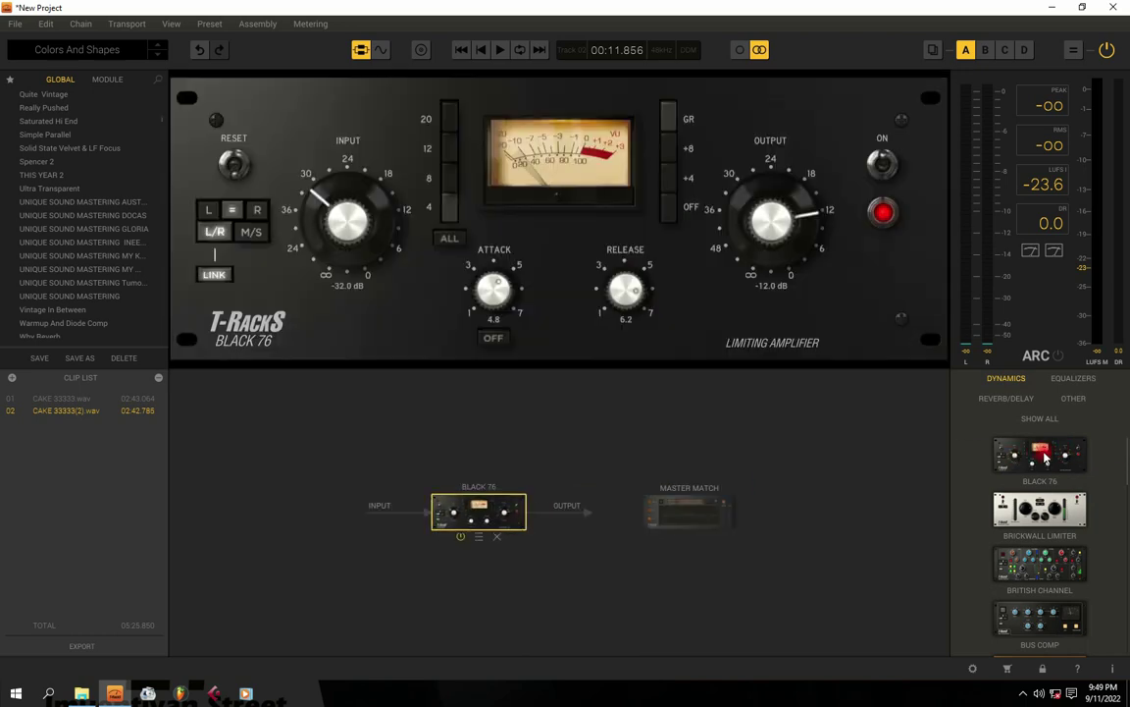
double_click(1046, 523)
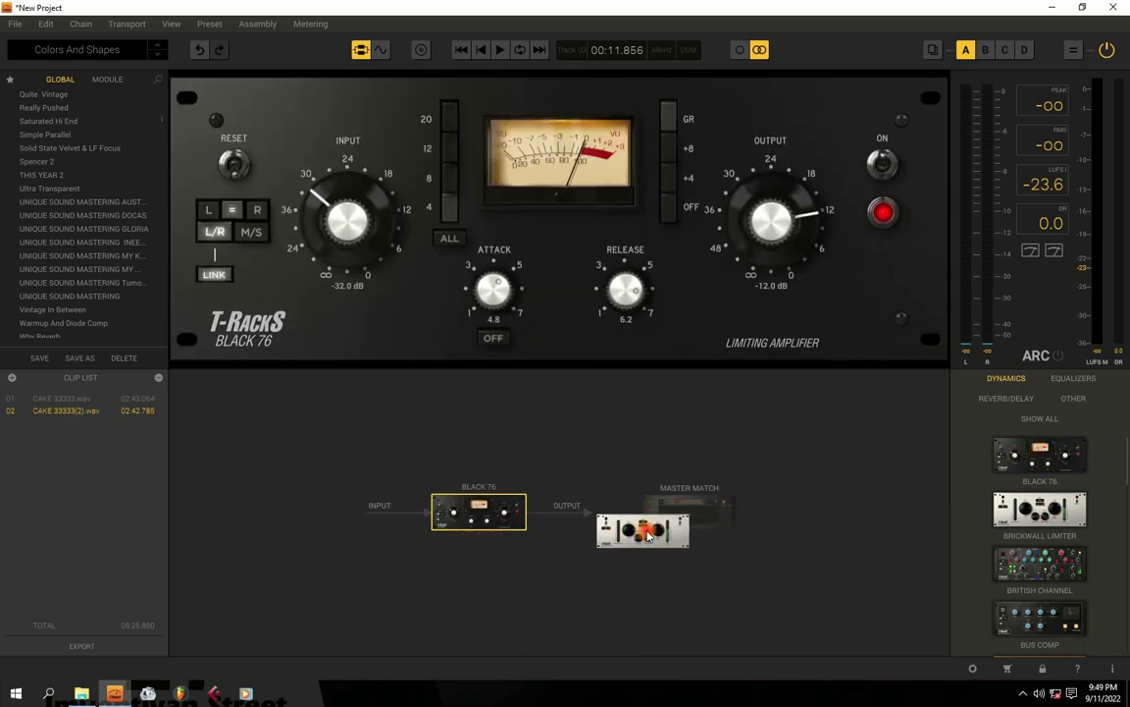
Set the Black 76 Input to -25.9 dB and Output to -19.1 dB, and display the Brickwall Limiter's controls
left_click(424, 518)
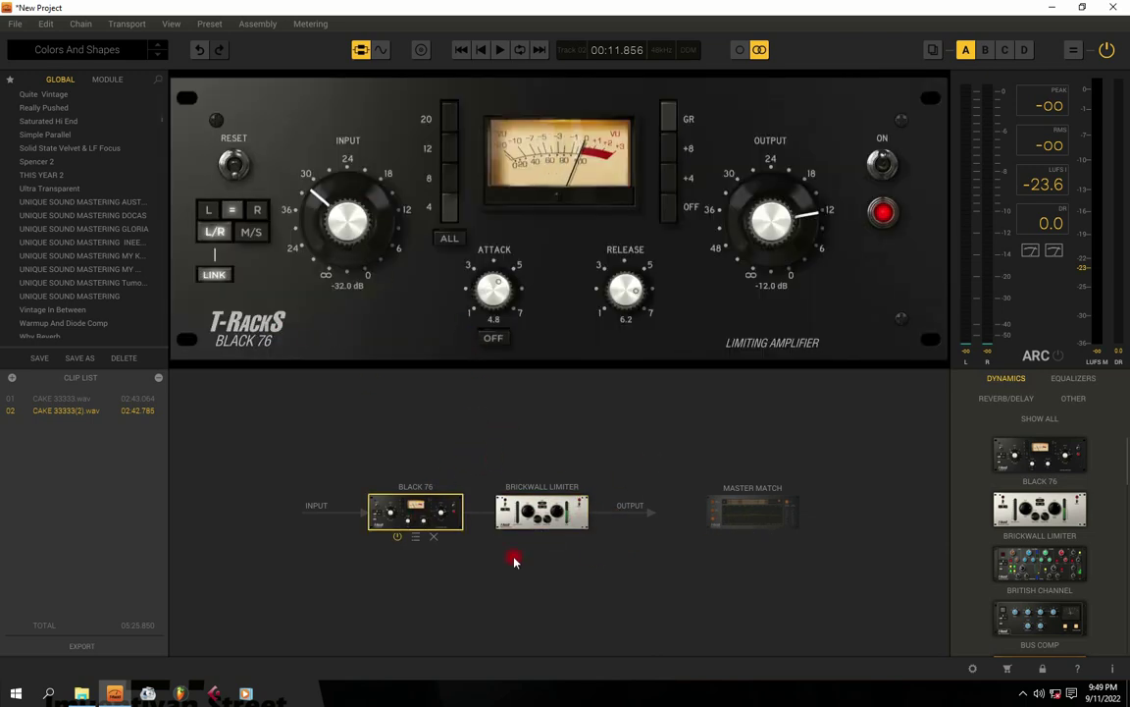
left_click_drag(353, 233, 351, 207)
left_click_drag(699, 193, 710, 217)
left_click(542, 510)
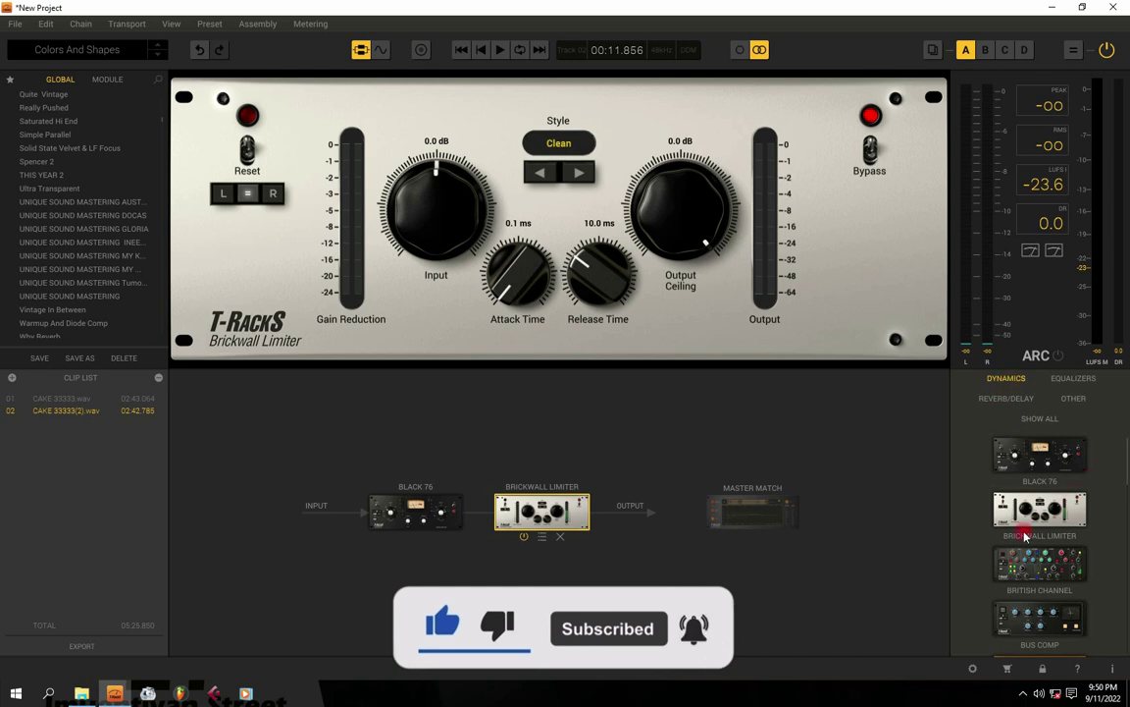
Add the Bus Comp, Classic Comp and Classic Mband Lim modules after the Brickwall Limiter
scroll(1025, 536, "down", 2)
scroll(1030, 521, "up", 2)
scroll(1038, 504, "down", 2)
scroll(1039, 505, "down", 1)
scroll(1036, 504, "up", 2)
left_click_drag(1036, 512, 606, 521)
left_click_drag(1040, 567, 550, 520)
left_click_drag(1040, 622, 555, 518)
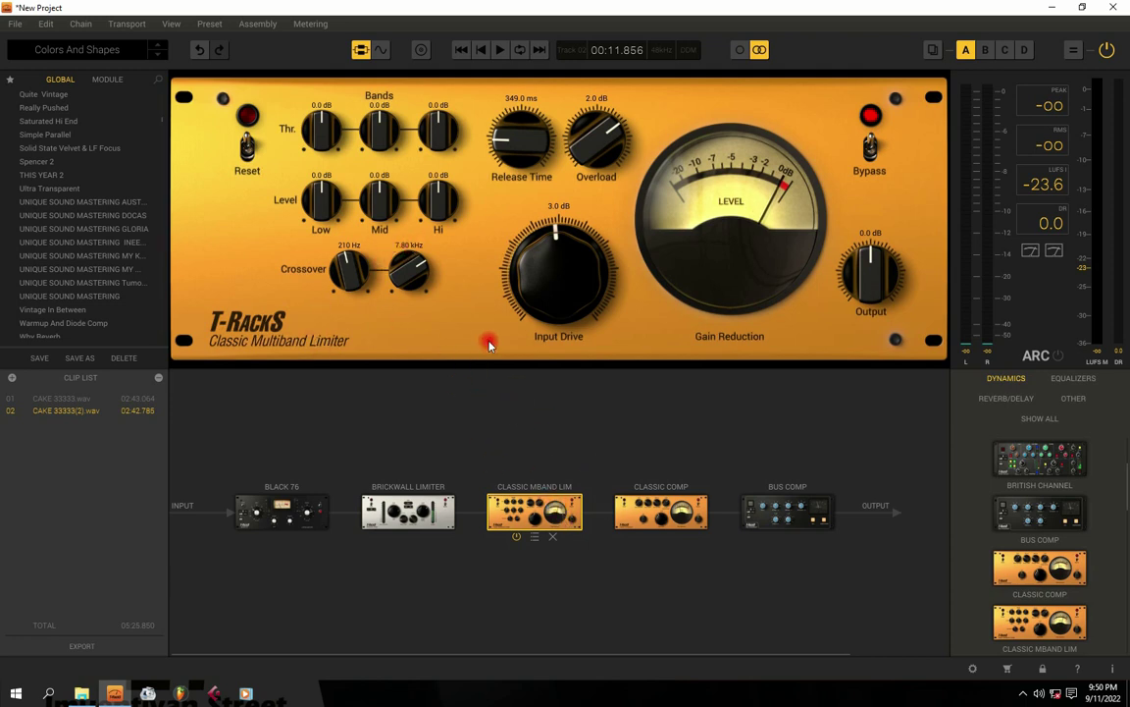
View the Classic Comp and Bus Comp controls, and browse the available equalizer modules
left_click(677, 511)
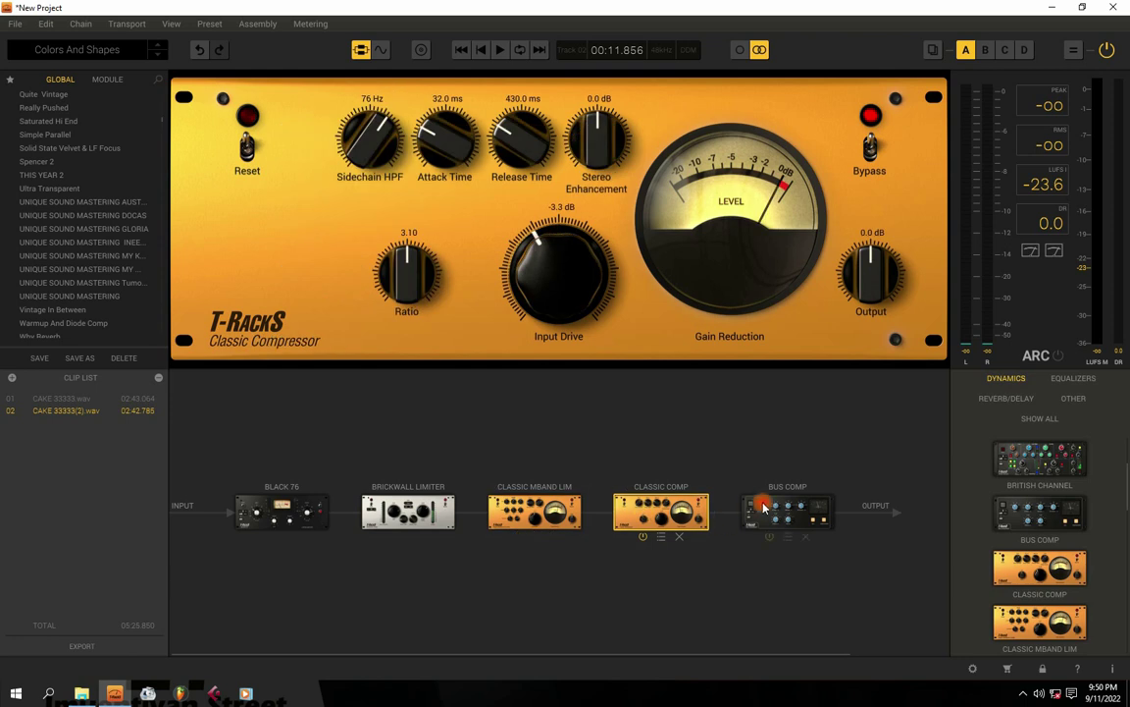
left_click(775, 511)
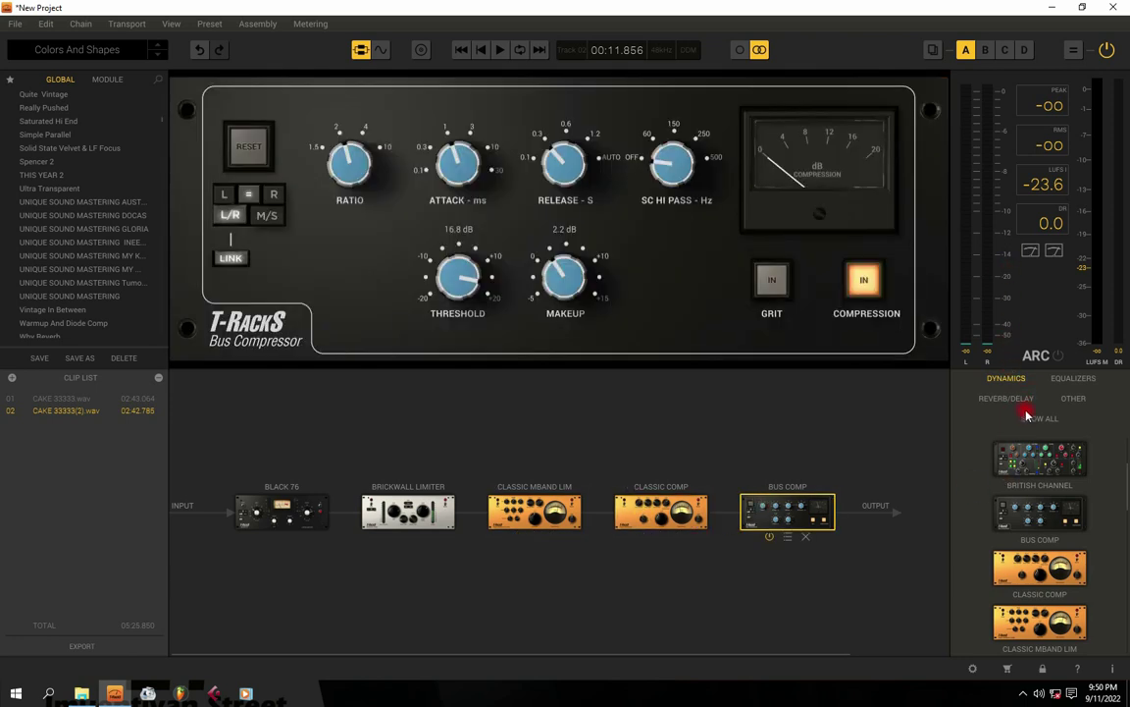
left_click_drag(1127, 474, 1124, 441)
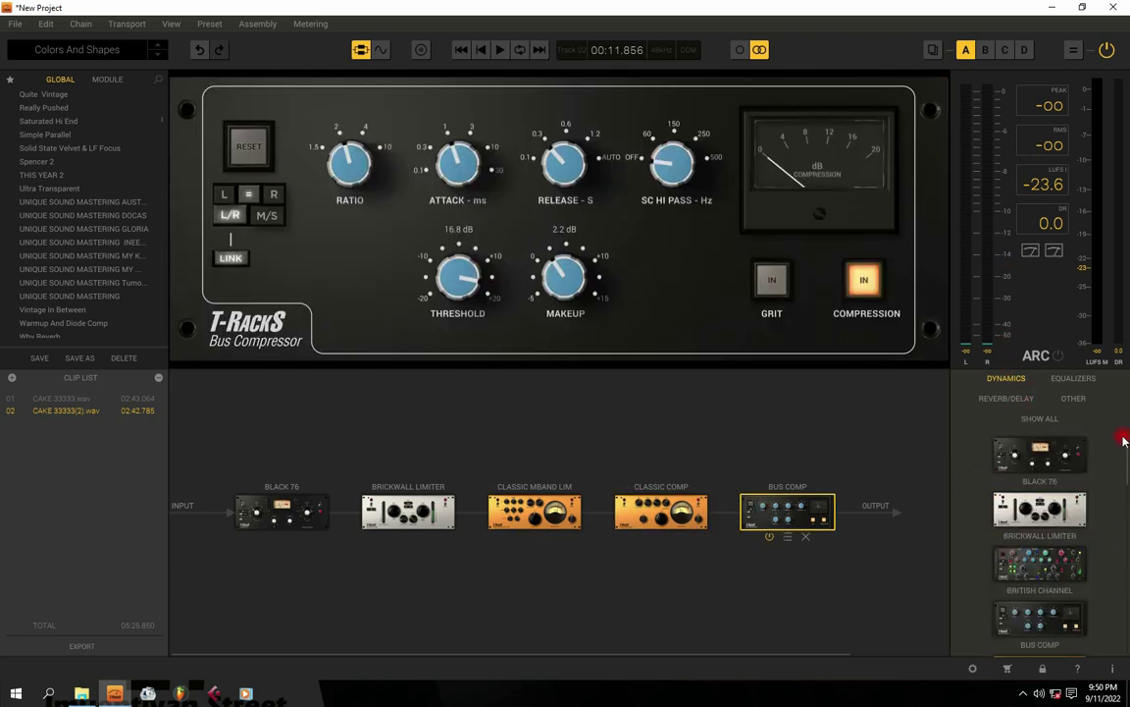
left_click(1001, 381)
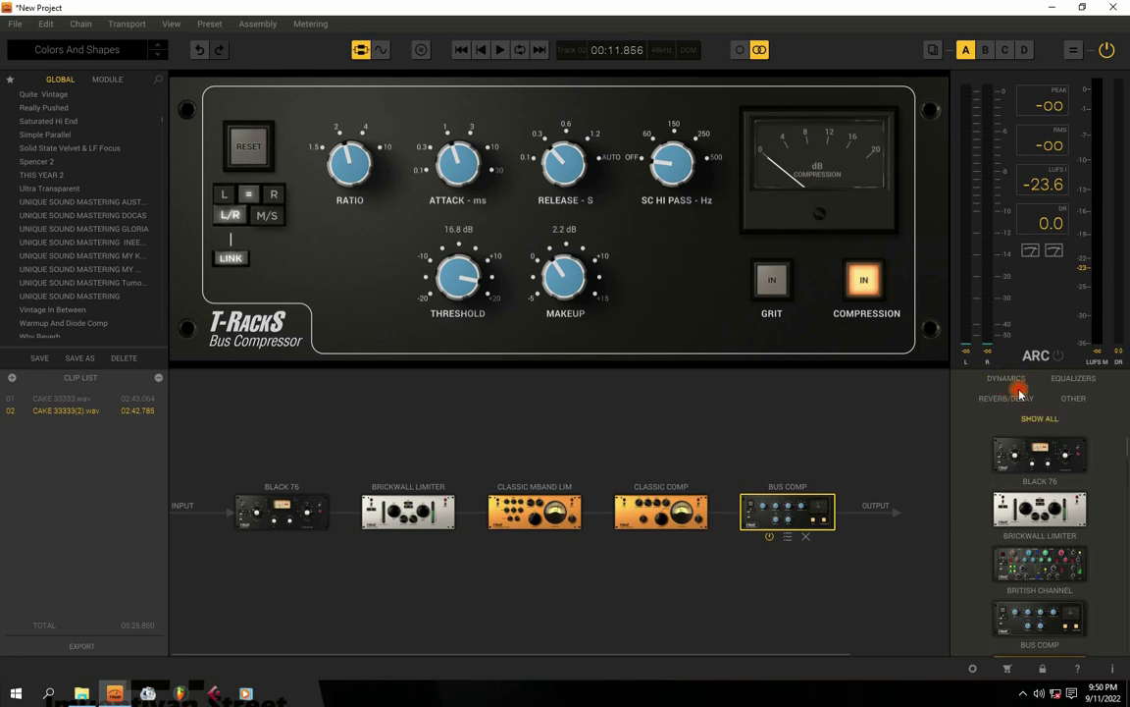
left_click(1078, 380)
scroll(1079, 501, "down", 5)
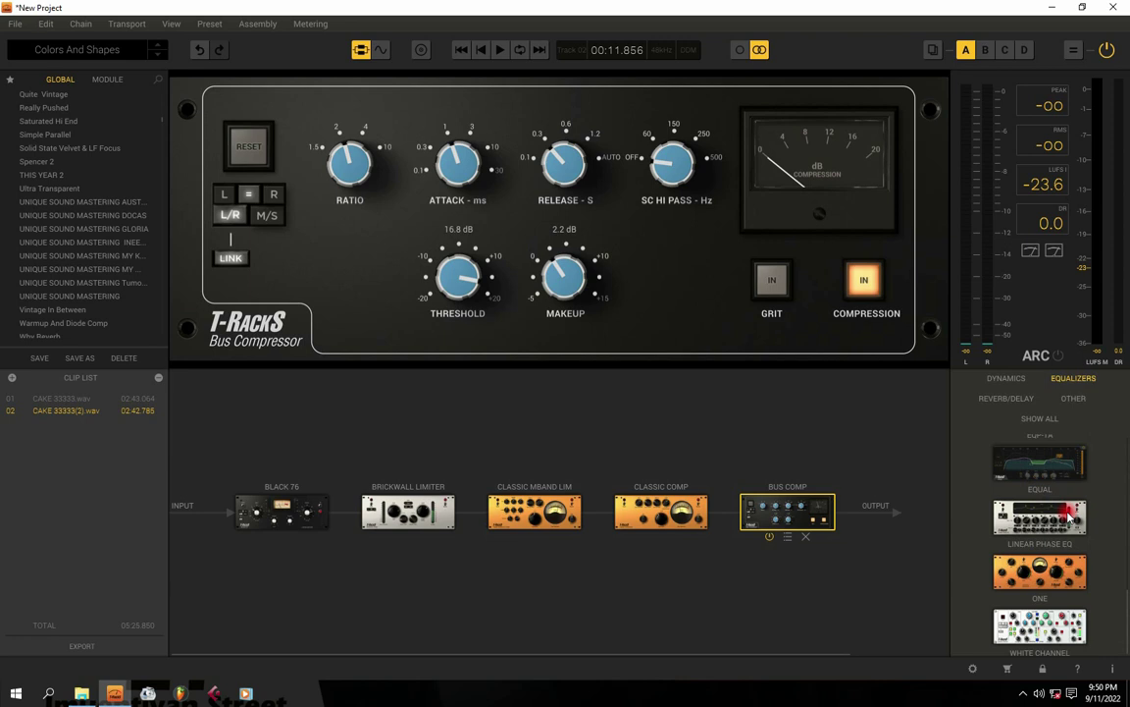
scroll(1071, 508, "up", 5)
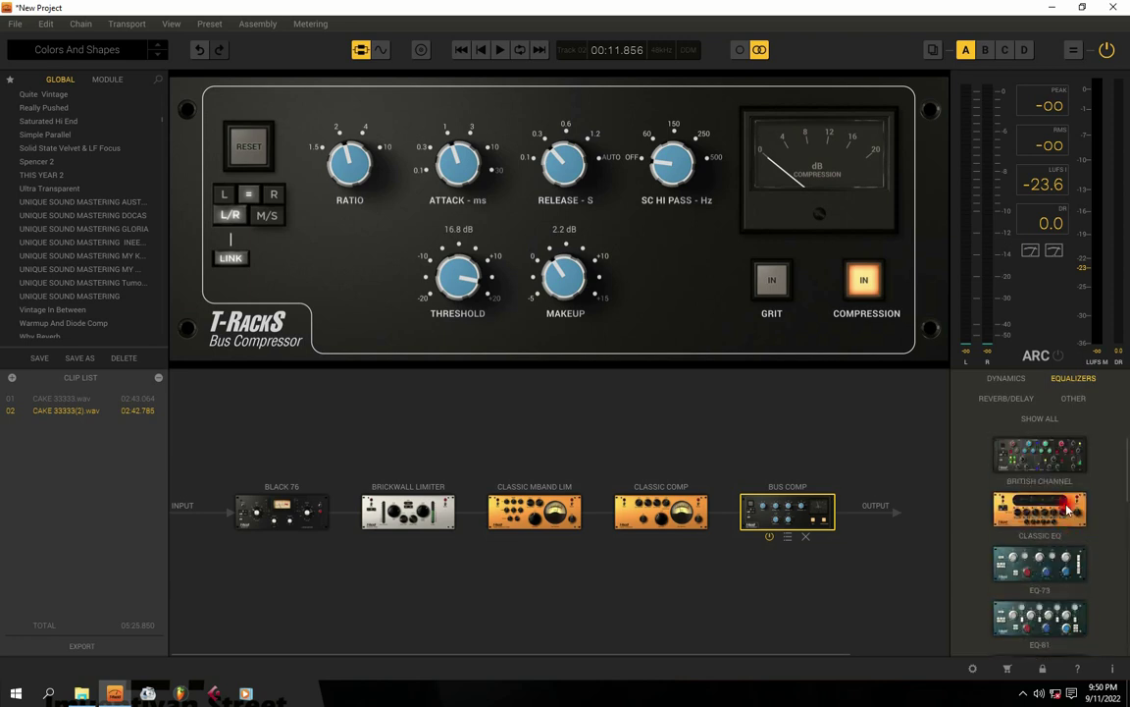
Remove all five dynamics modules from the chain, from Bus Comp back to Black 76
left_click(801, 536)
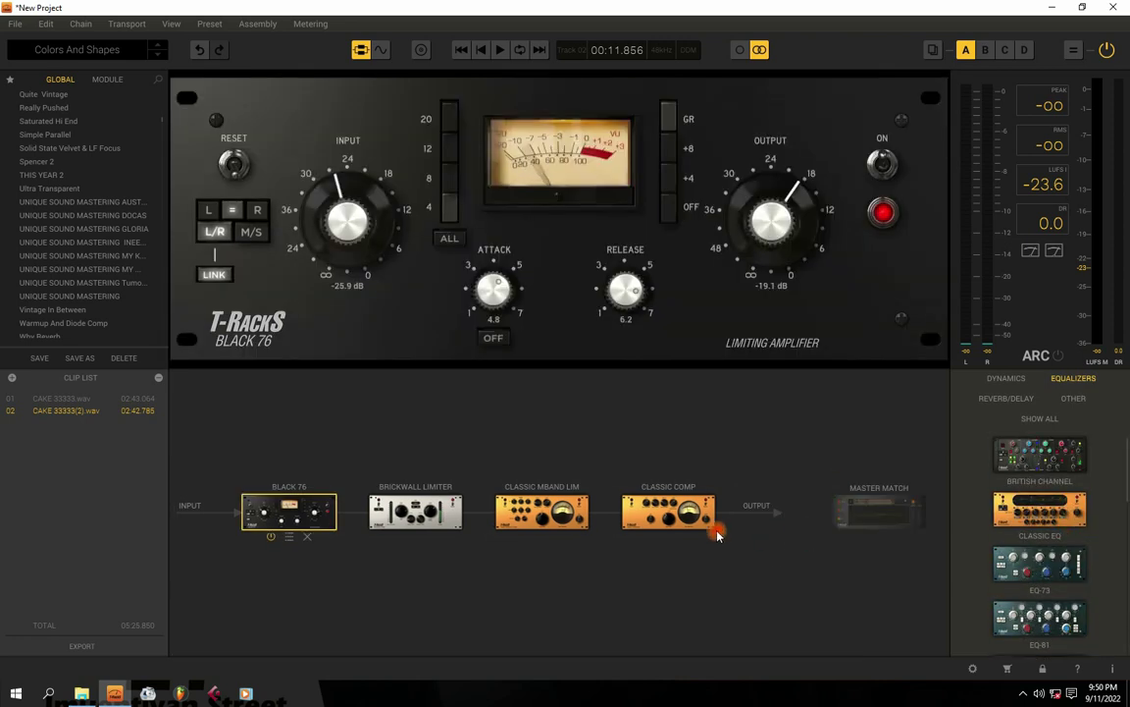
left_click(687, 537)
left_click(625, 538)
left_click(555, 537)
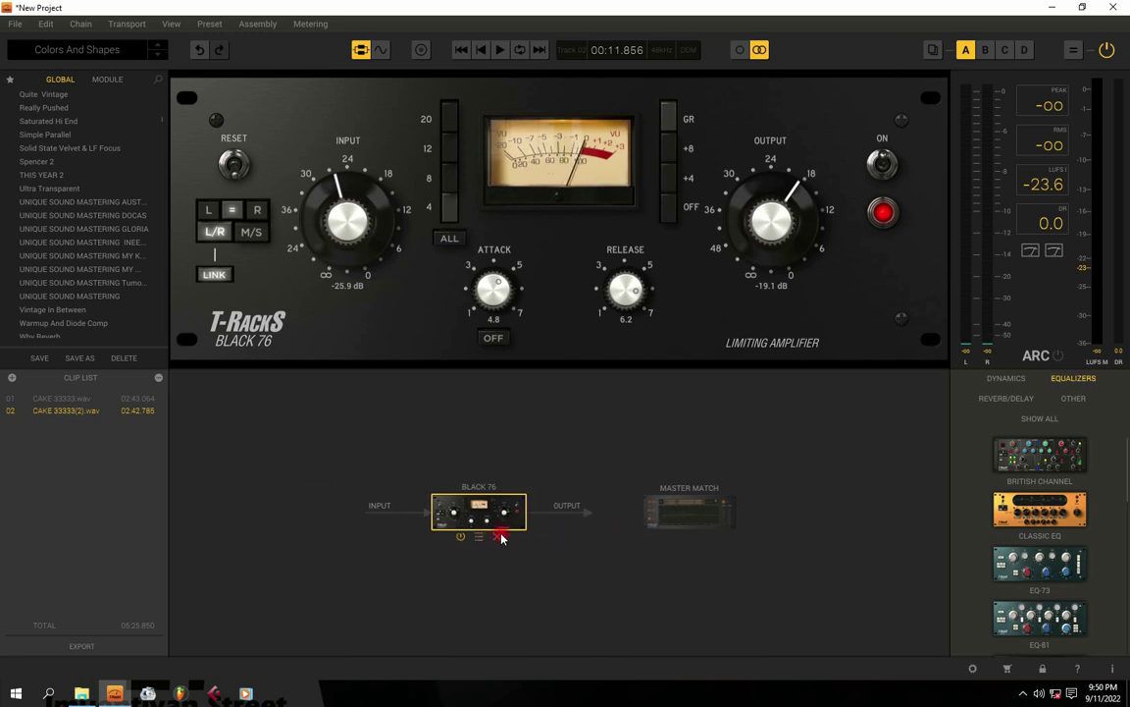
left_click(494, 537)
Add the British Channel to the empty chain and raise its Hi gain to 6.2 dB during playback
left_click_drag(1012, 438, 465, 505)
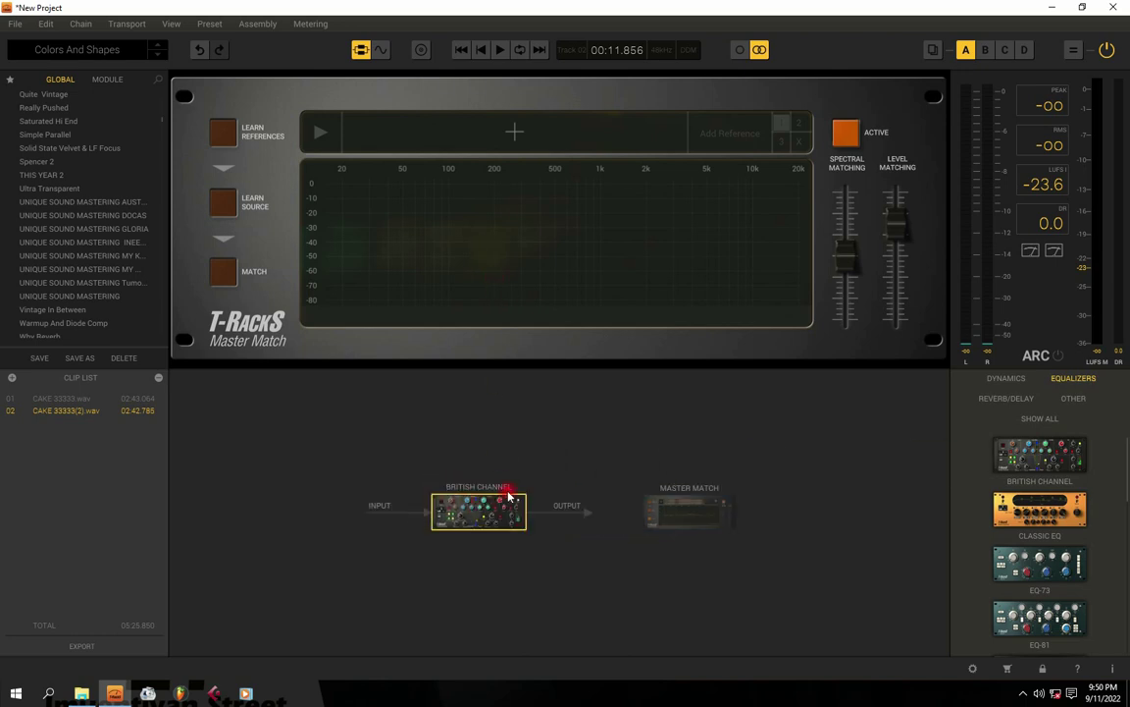
left_click(478, 494)
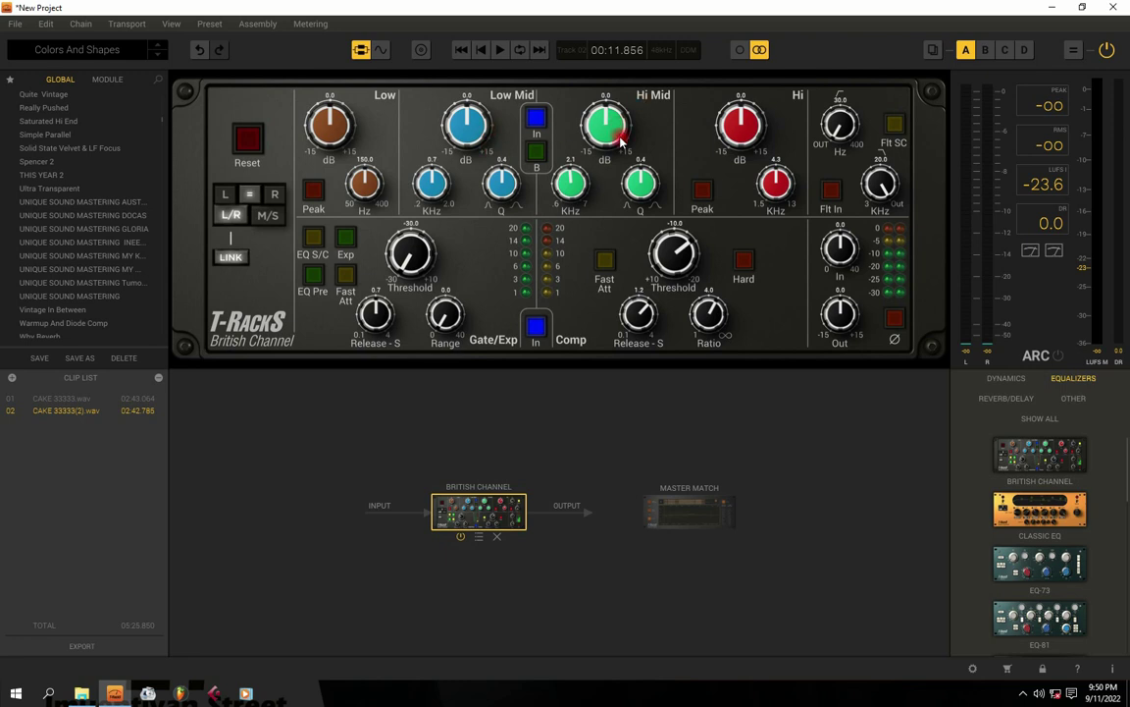
key("space")
left_click_drag(741, 138, 742, 87)
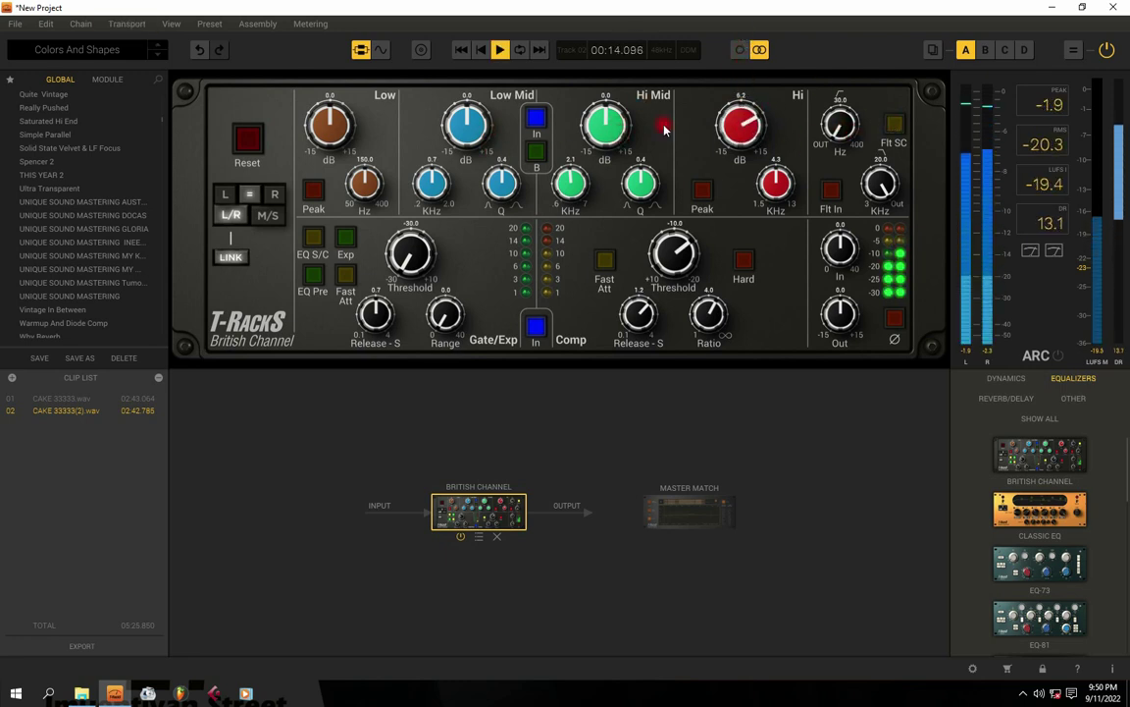
key("space")
Adjust the British Channel during playback to Hi Mid 7.0 dB, Low Mid -0.1 dB and Low -0.5 dB, and stop
key("space")
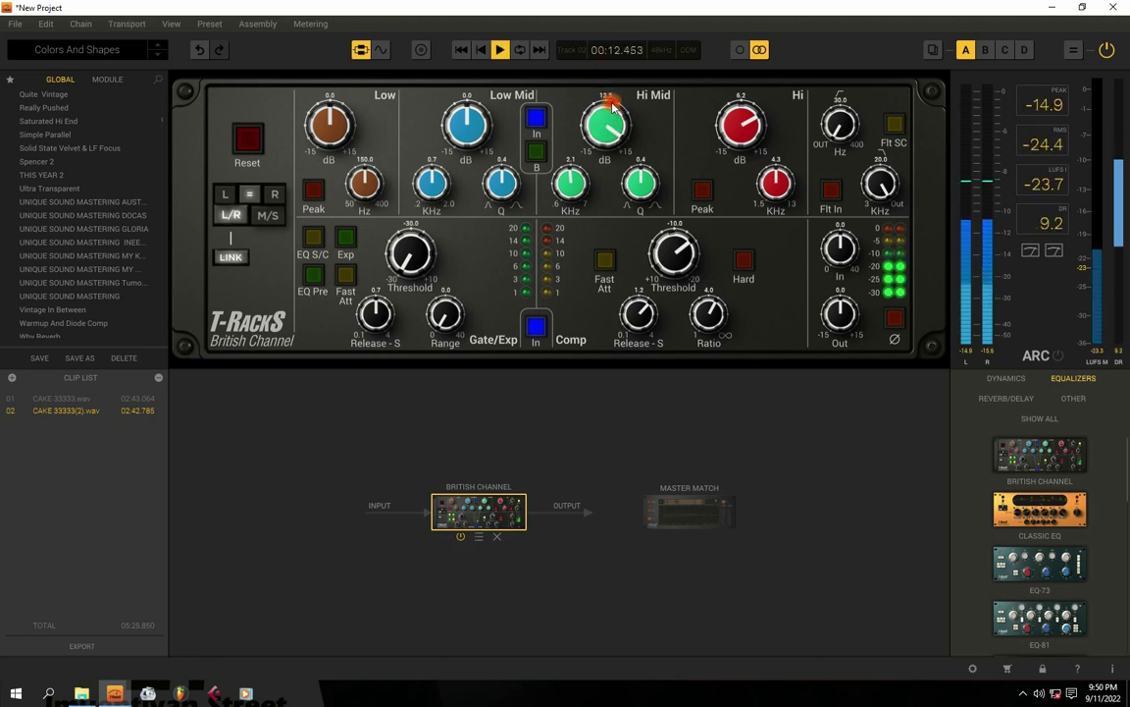
left_click_drag(609, 91, 570, 147)
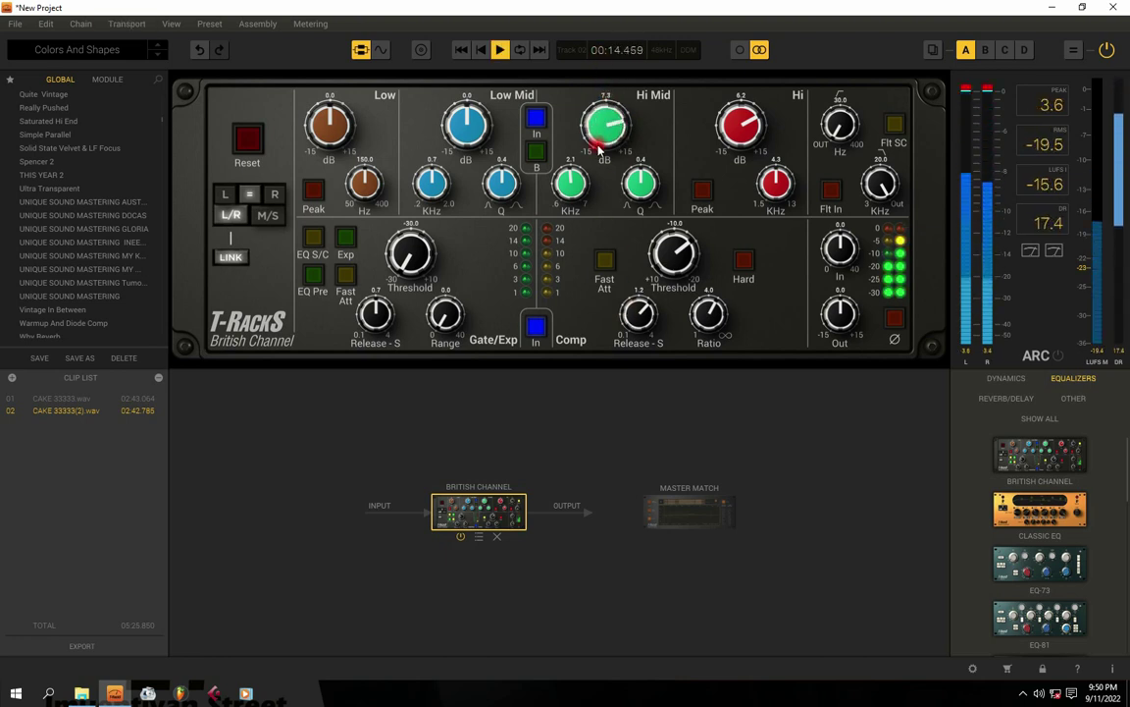
mouse_move(467, 121)
left_mouse_down()
mouse_move(458, 8)
mouse_move(467, 113)
left_mouse_up()
mouse_move(330, 122)
left_mouse_down()
mouse_move(323, 8)
mouse_move(337, 133)
left_mouse_up()
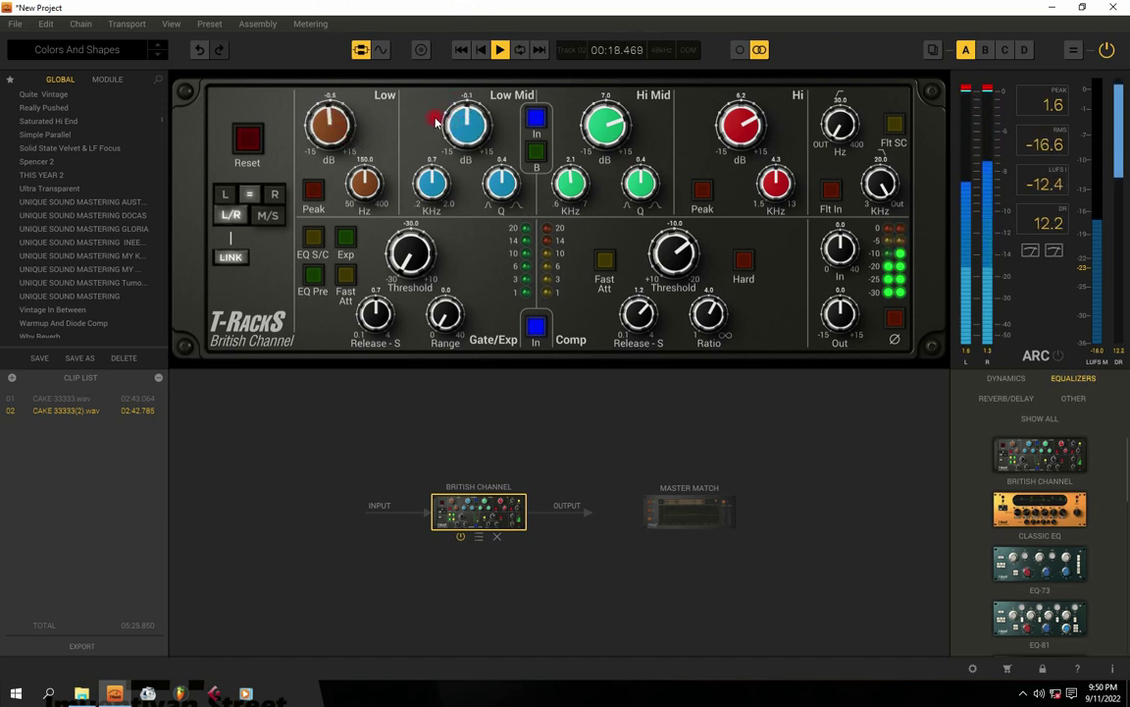
key("space")
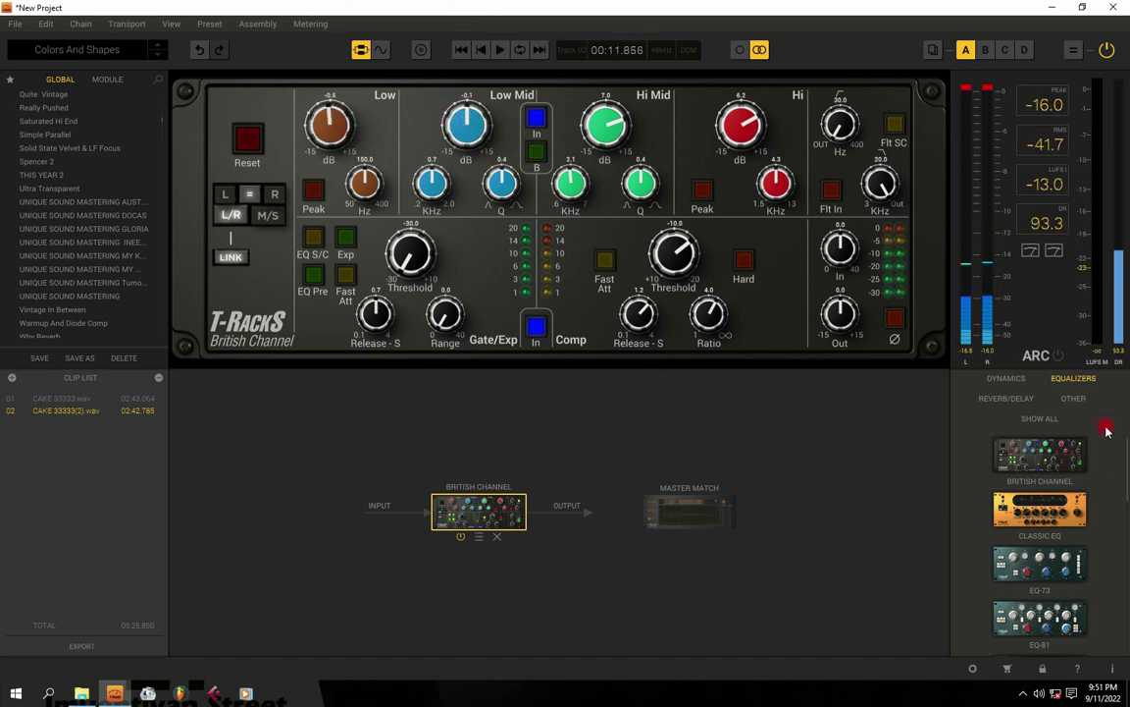
Add the EQ-PA and EQ-PG equalizers after the British Channel
left_click(1074, 378)
left_click(1074, 378)
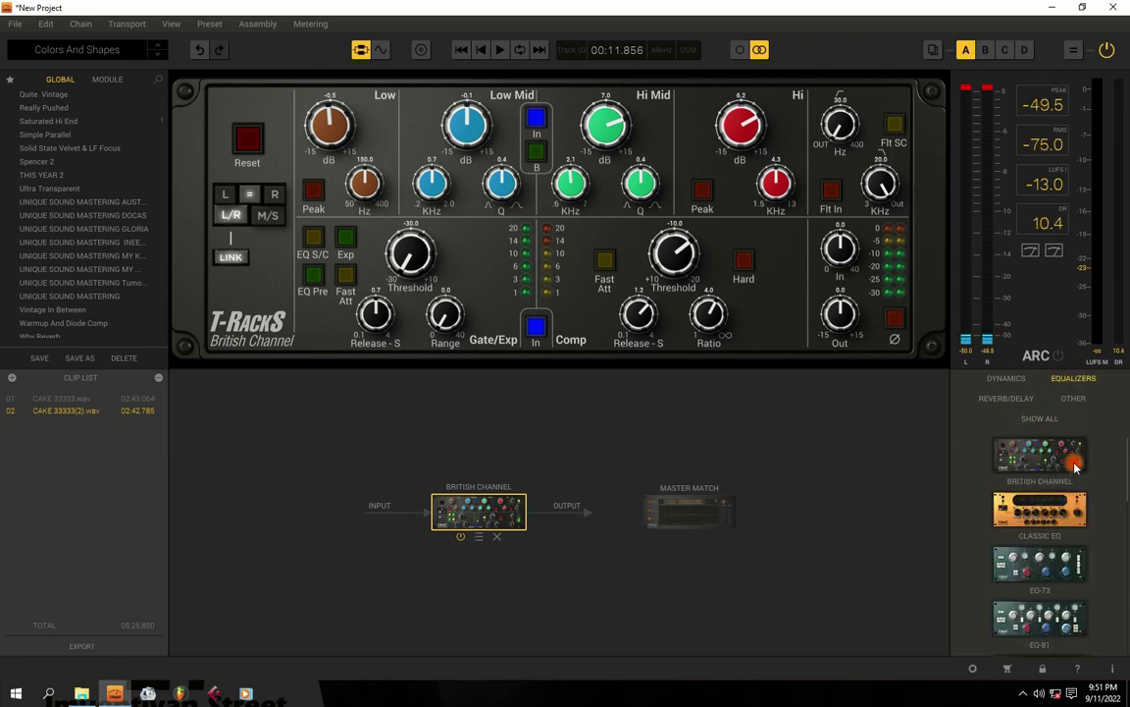
scroll(1040, 491, "down", 3)
left_click_drag(1027, 495, 533, 514)
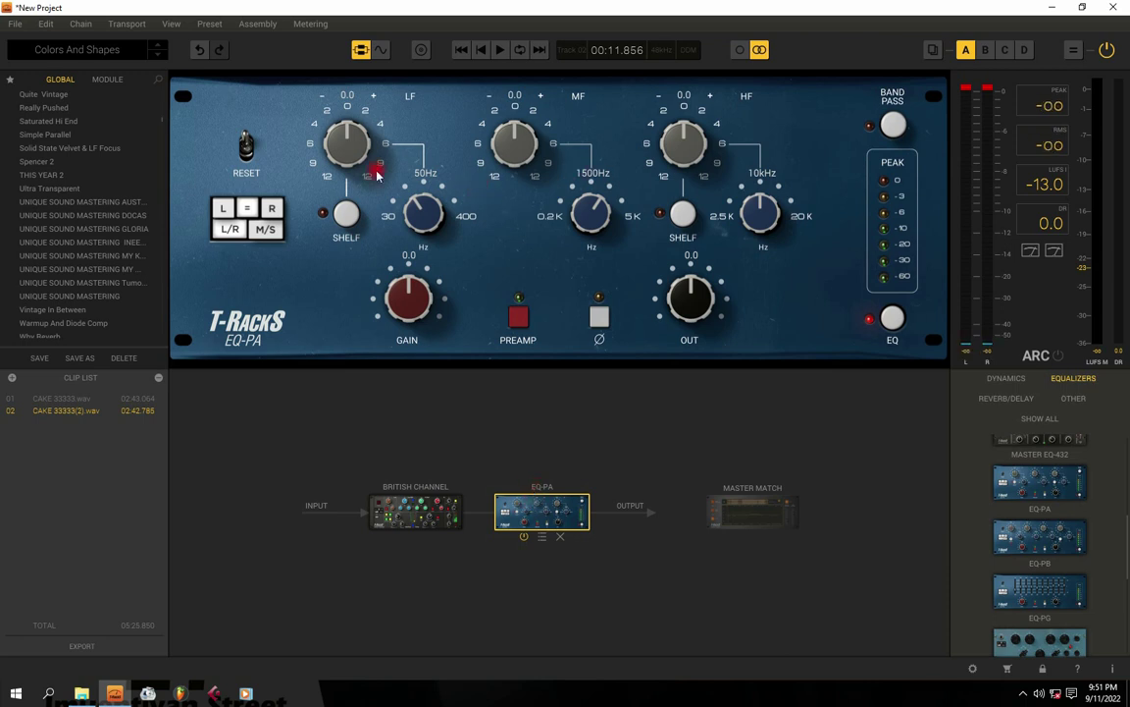
left_click_drag(1050, 533, 976, 539)
left_click_drag(1050, 609, 618, 512)
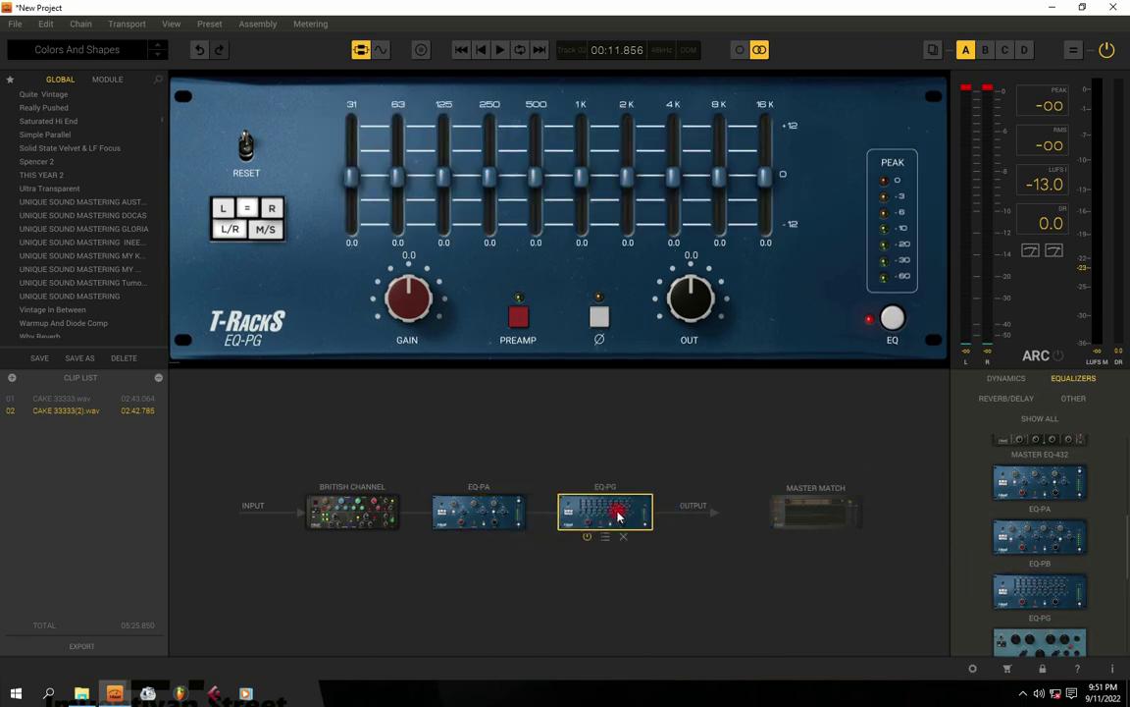
Adjust the EQ-PG bands during playback to -1.2 at 4K, -0.4 at 8K and 0.0 at 16K, and stop
key("space")
left_click_drag(765, 177, 763, 129)
mouse_move(717, 180)
left_mouse_down()
mouse_move(710, 144)
mouse_move(669, 145)
mouse_move(669, 162)
mouse_move(722, 165)
left_mouse_up()
left_click_drag(764, 128, 672, 184)
left_click_drag(765, 160, 768, 169)
double_click(769, 169)
key("space")
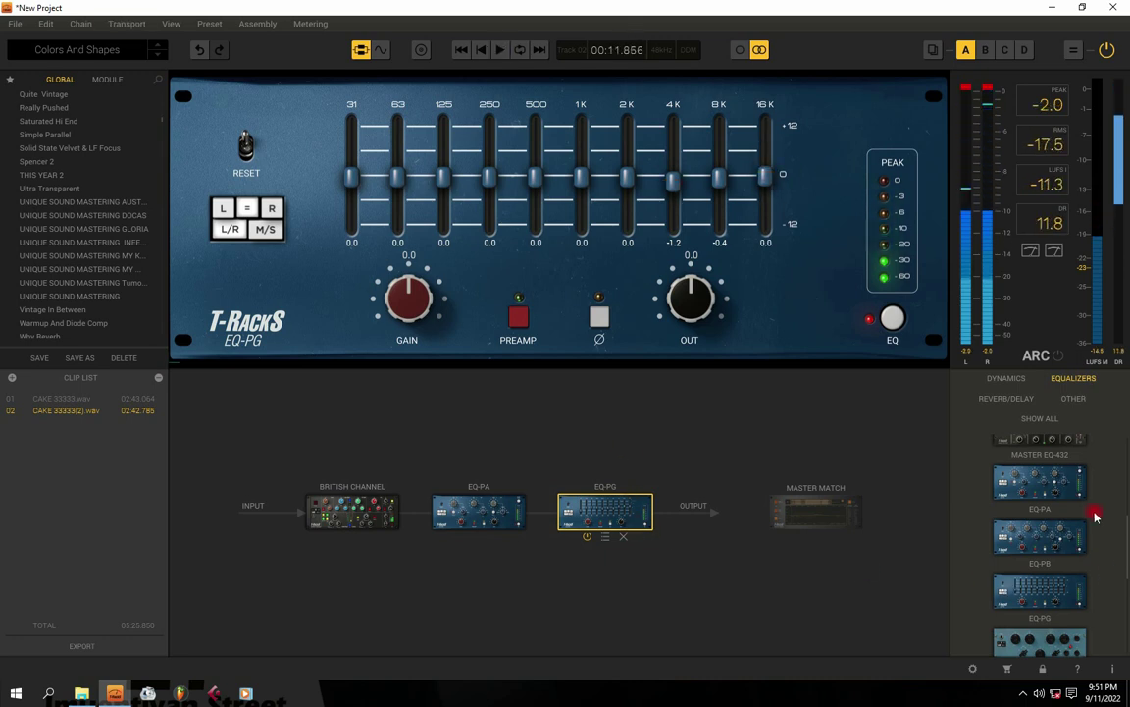
Add the EQP-1A and Equal modules to the end of the chain after EQ-PG
scroll(1051, 540, "down", 2)
left_click_drag(1051, 541, 692, 512)
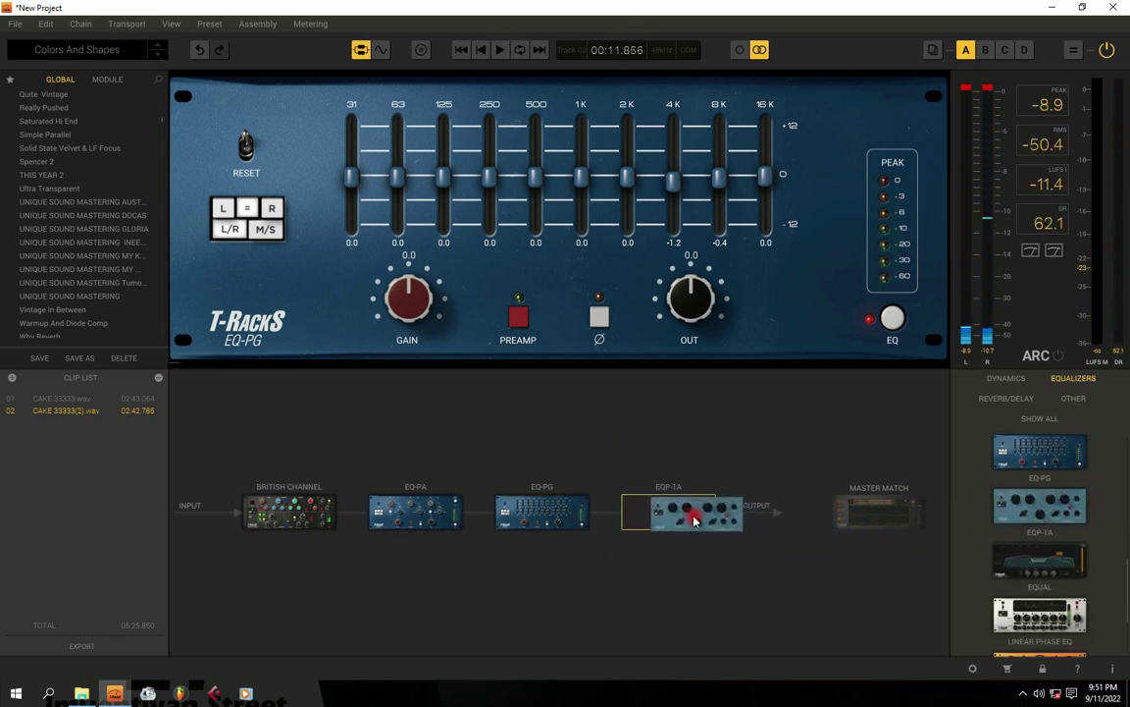
left_click_drag(1048, 579, 919, 515)
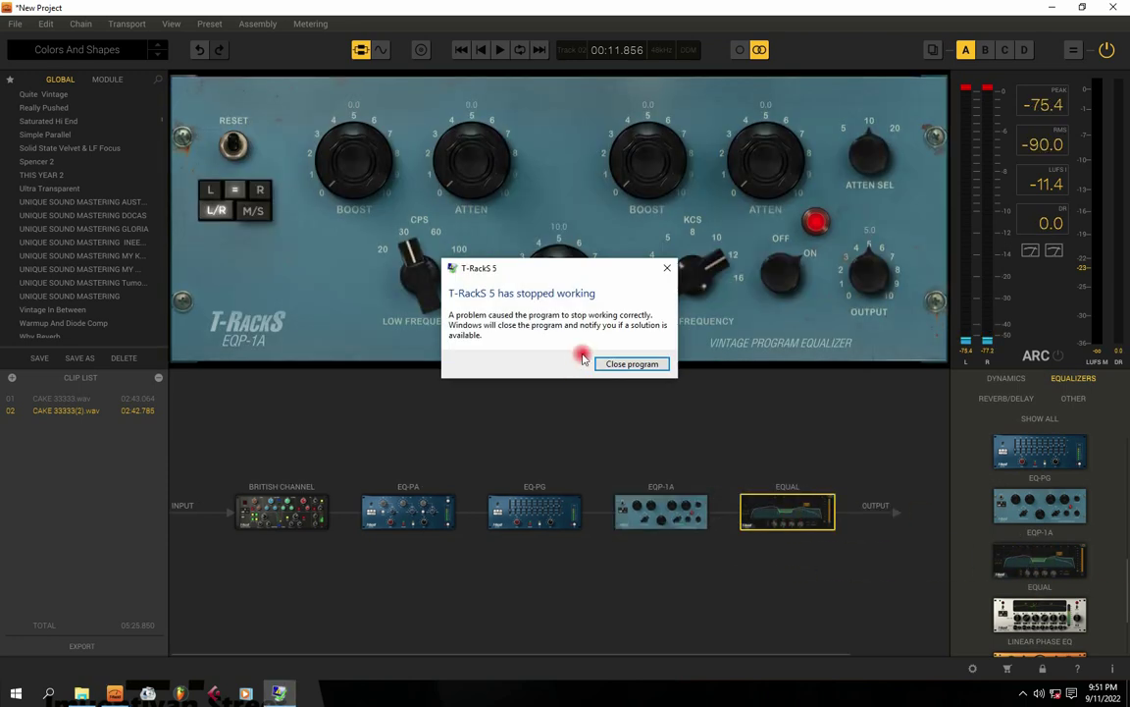
Close the crashed program and, in the restarted session, list the Other modules along with the equalizers
left_click(593, 359)
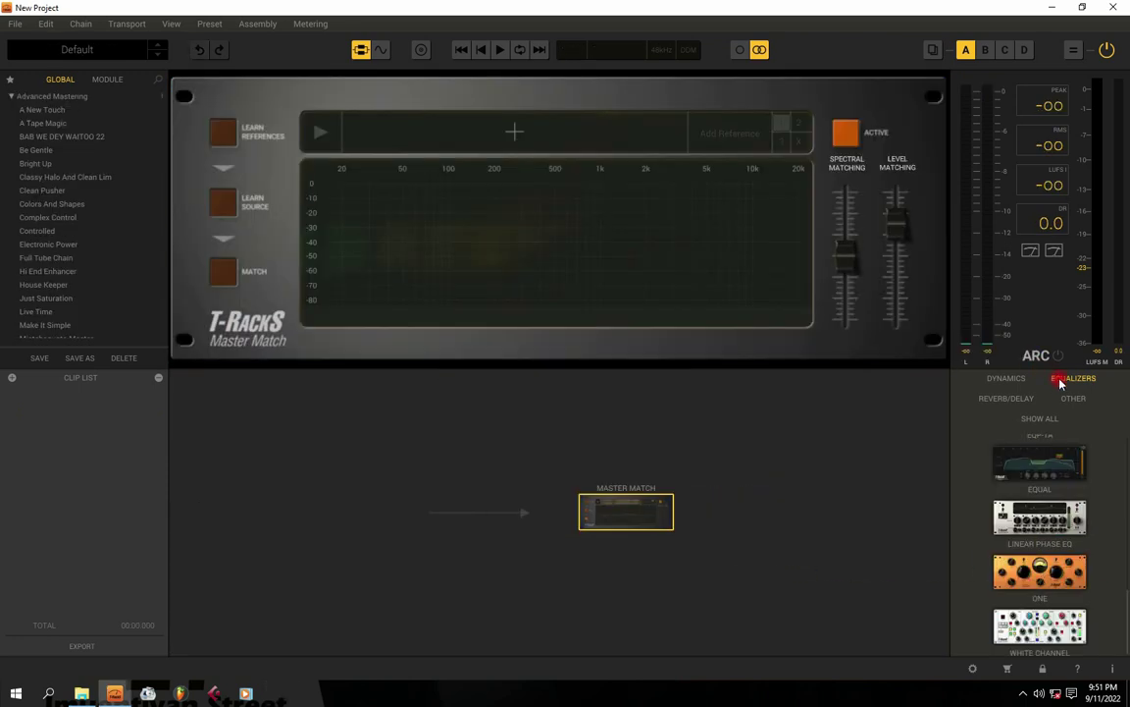
left_click(1073, 397)
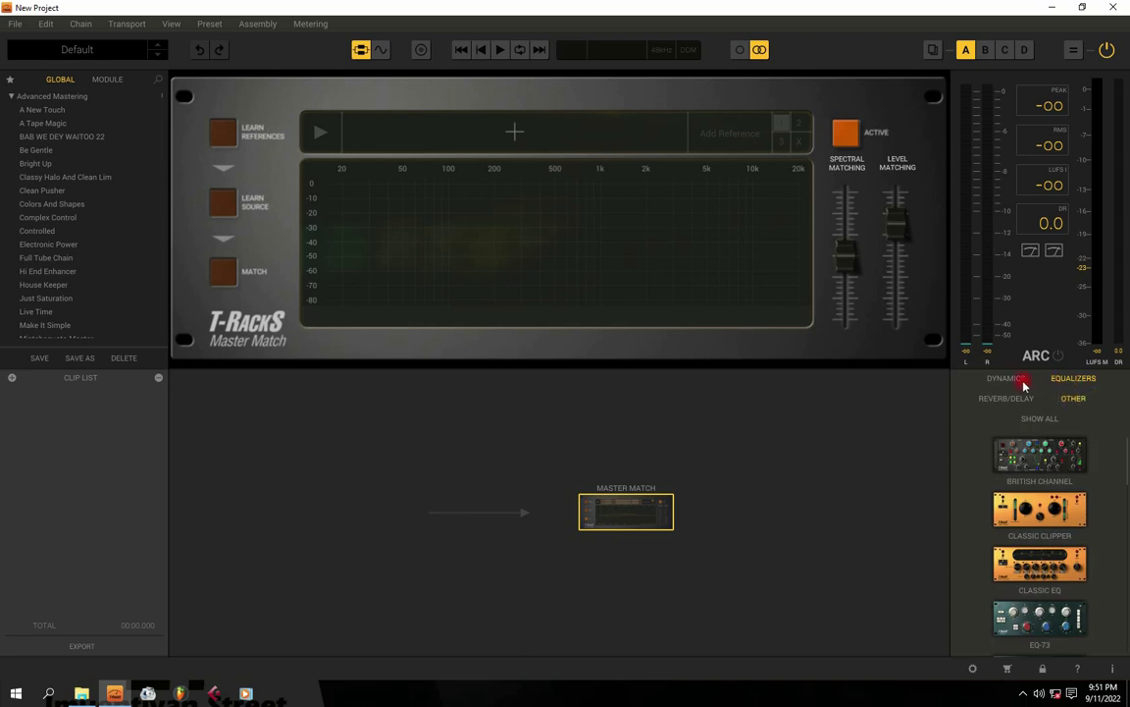
List only the Other modules and build a chain of Mic Room, Classic Clipper and Quad Image, with Classic Clipper's controls open
left_click(1074, 381)
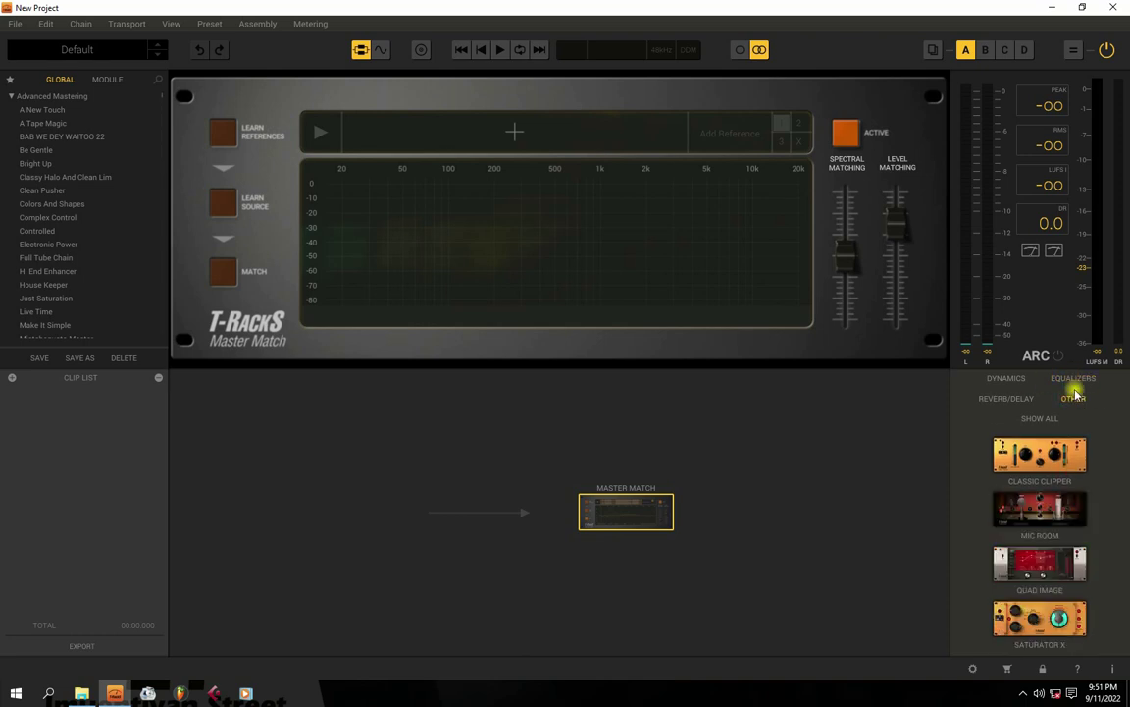
left_click_drag(1040, 455, 503, 508)
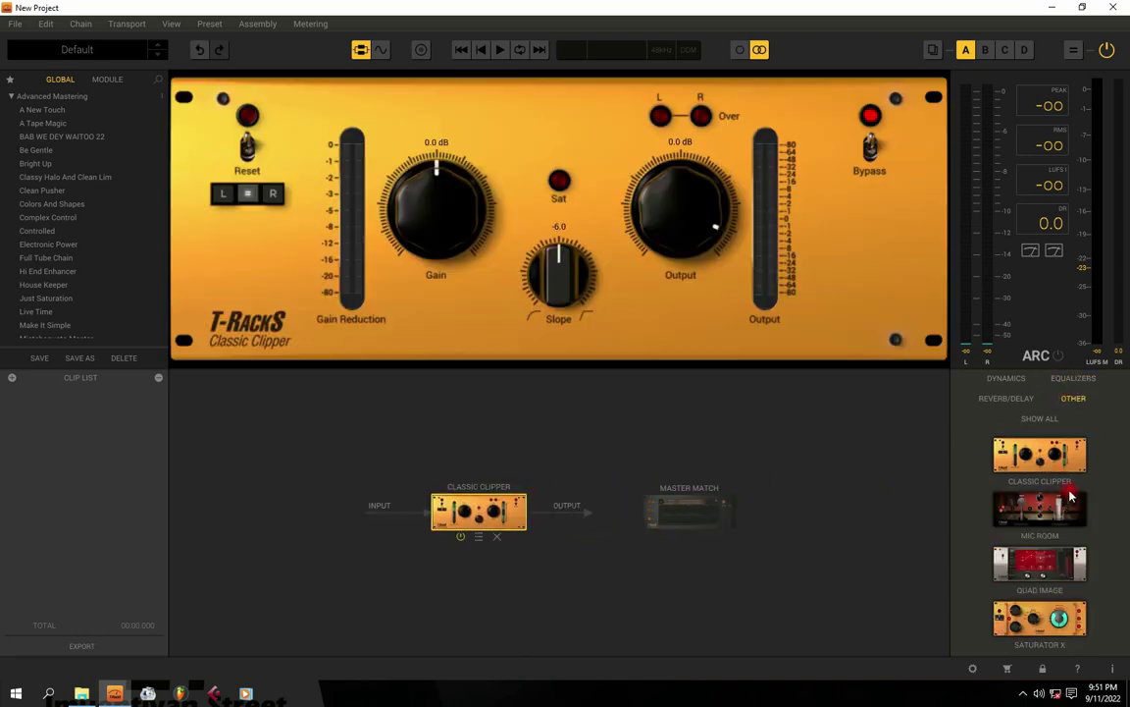
left_click_drag(1048, 515, 415, 510)
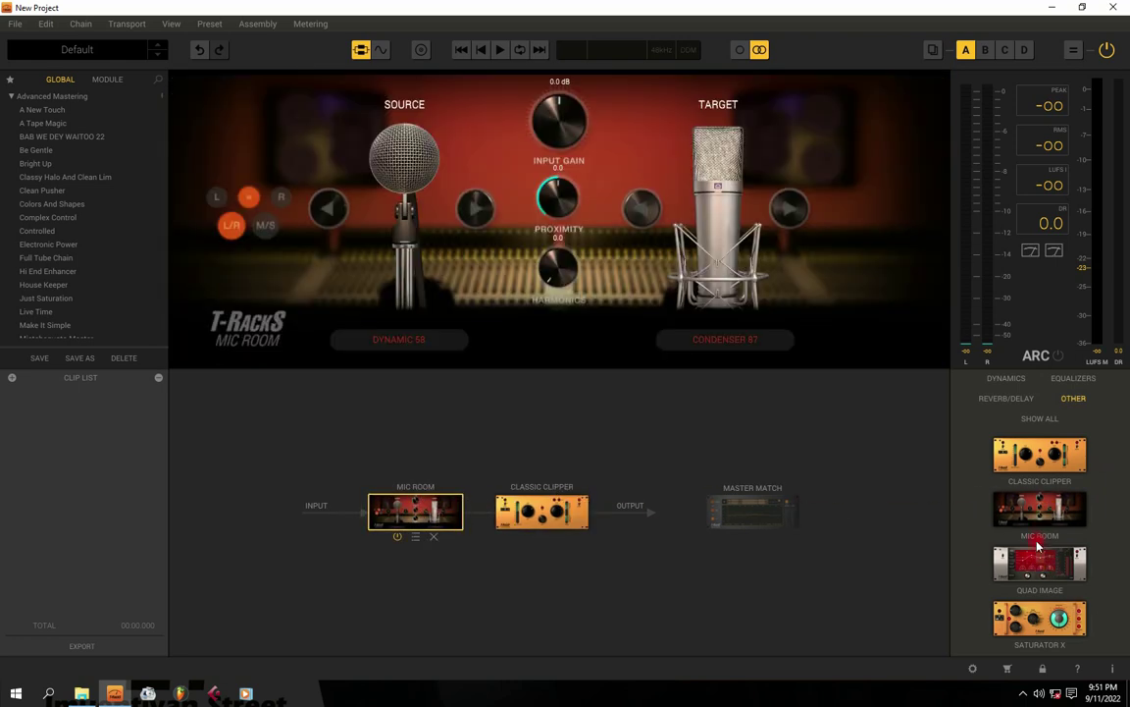
left_click_drag(1041, 569, 605, 521)
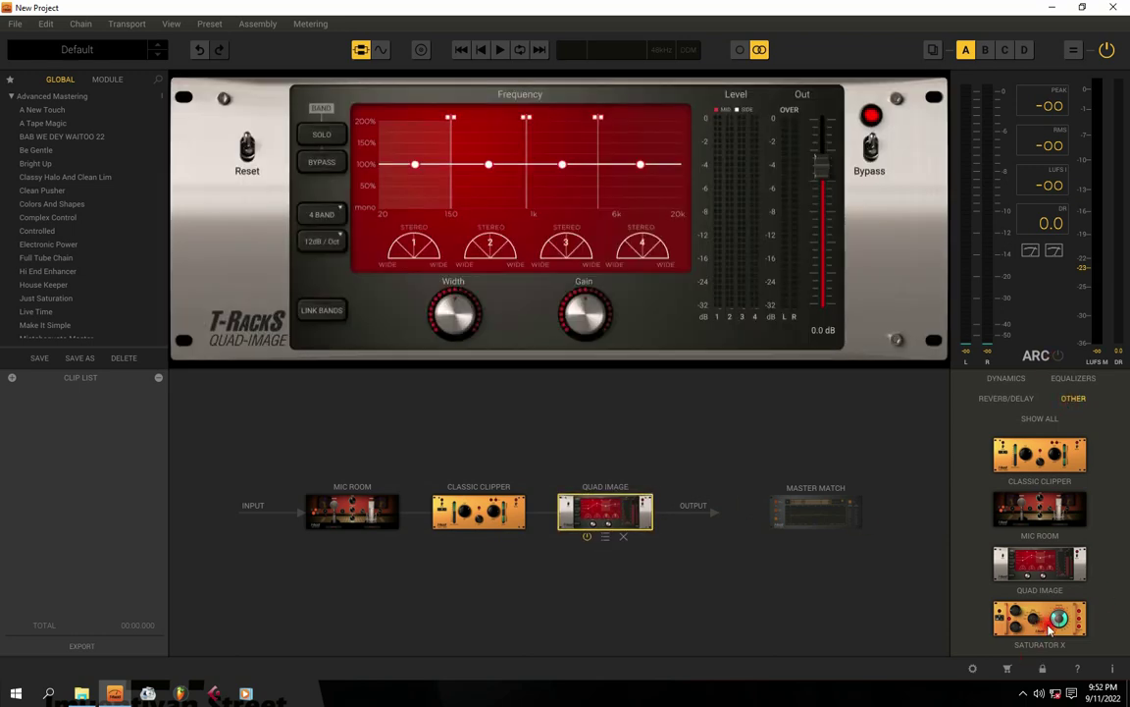
left_click(449, 501)
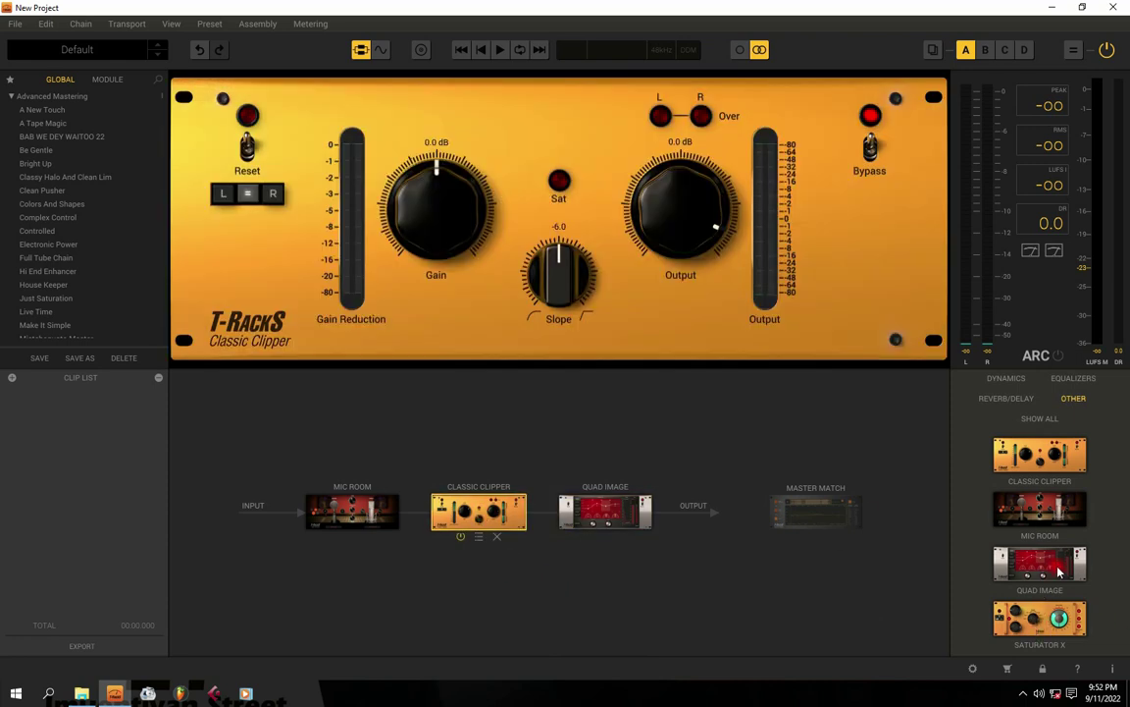
List only the Reverb/Delay modules, add CSR Inverse after Quad Image and start playback with its controls open
left_click(1071, 379)
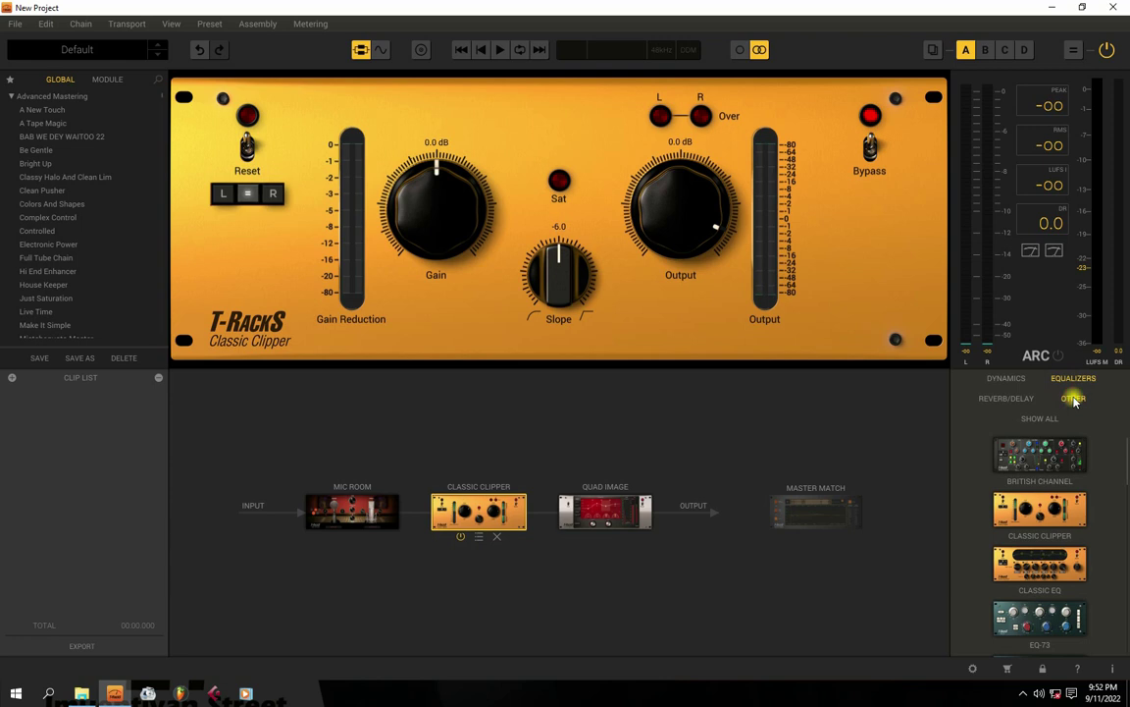
left_click(1067, 399)
left_click(1006, 399)
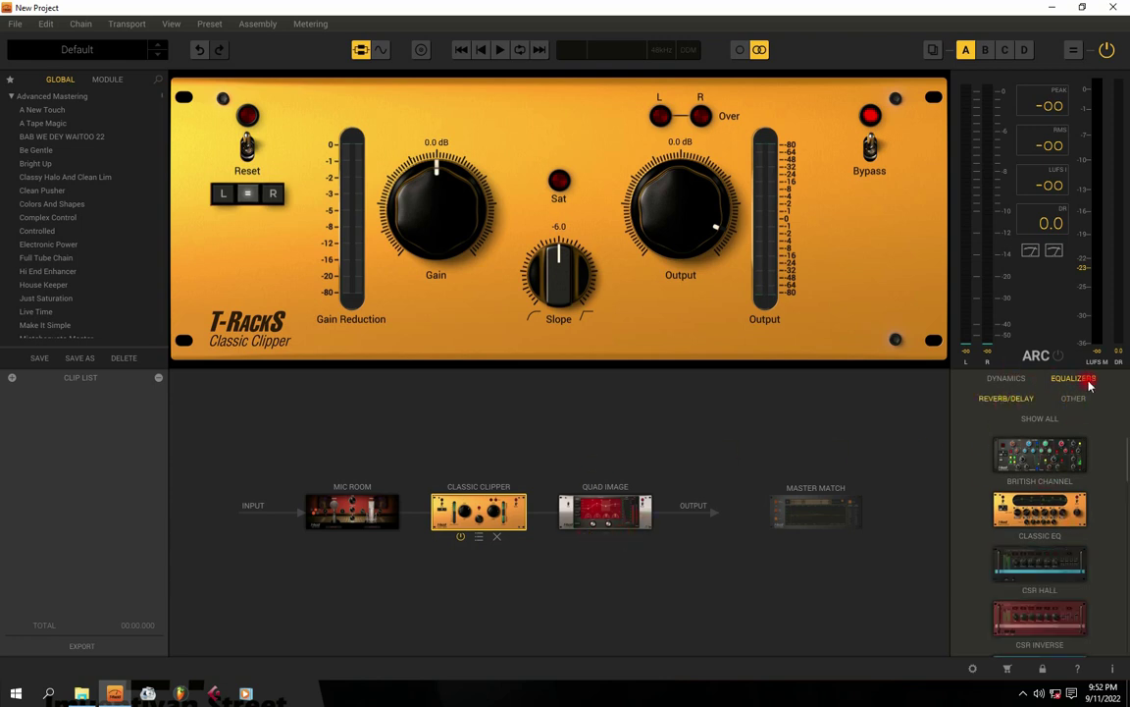
left_click(1002, 402)
left_click_drag(1068, 481, 687, 496)
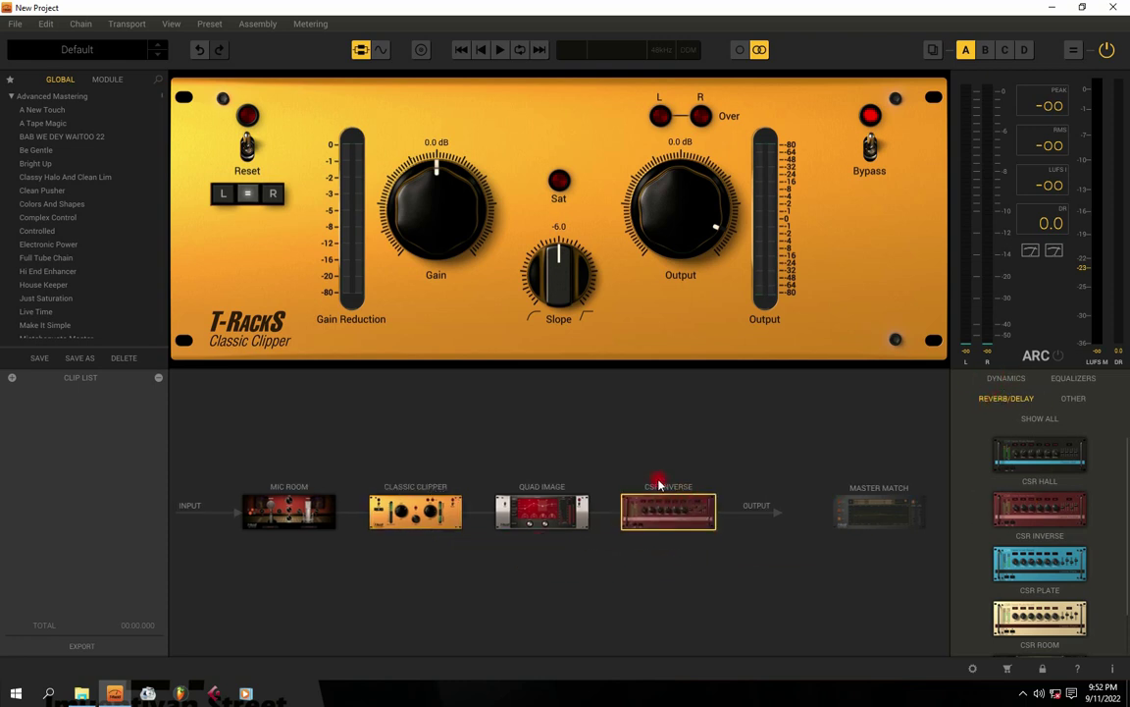
left_click(655, 512)
key("space")
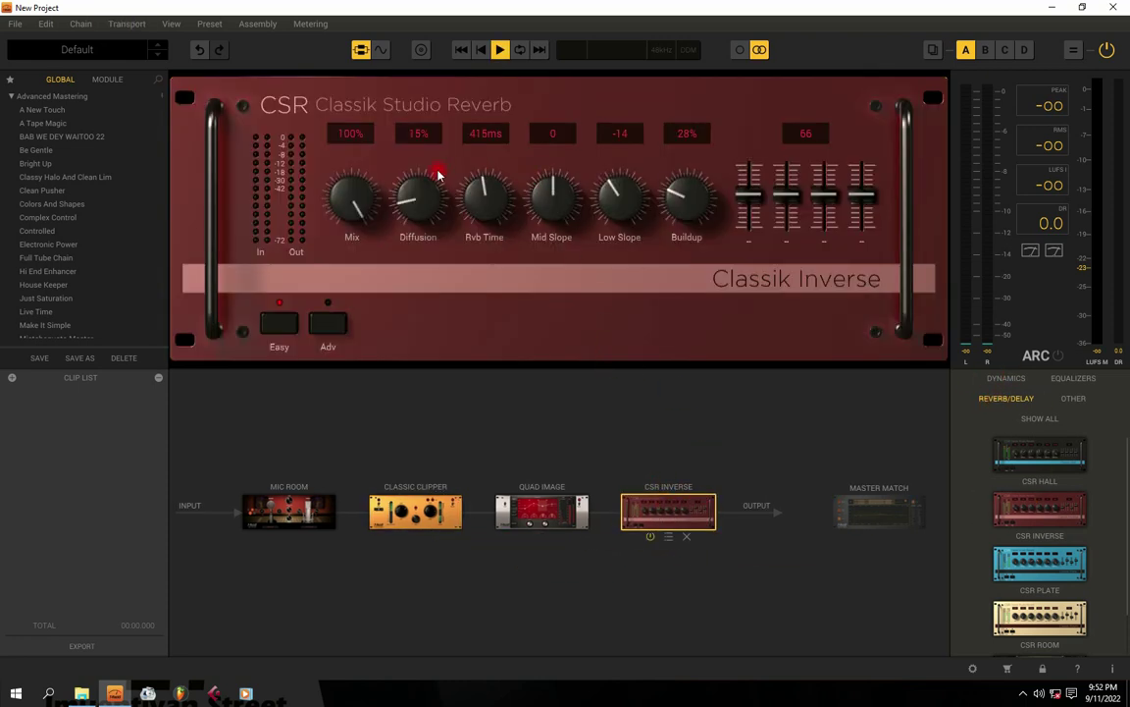
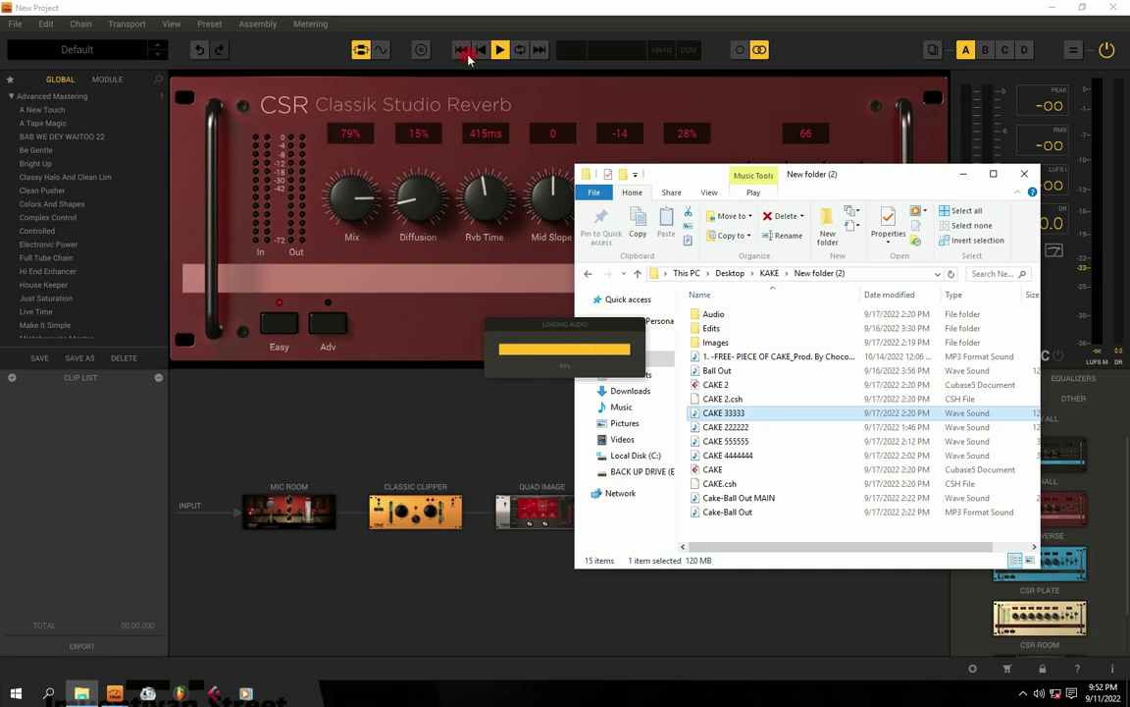
Load CAKE 33333.wav and set CSR Inverse's Mix to 10% while playing the song from about 0:43
left_click(581, 106)
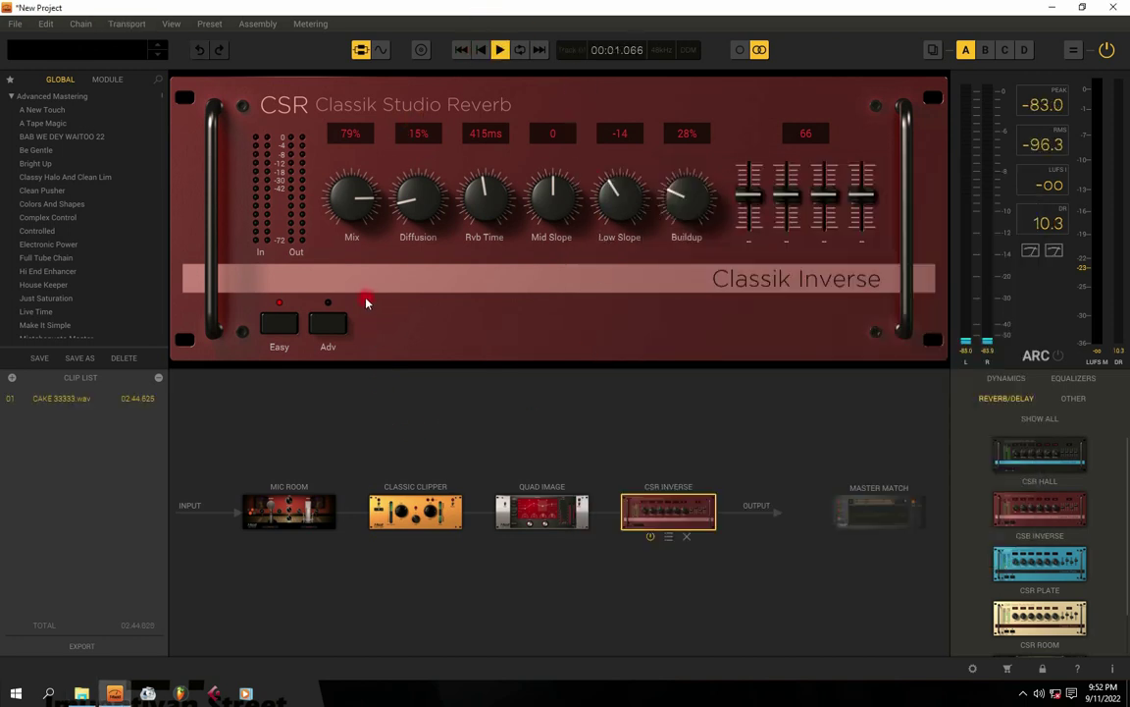
left_click(371, 48)
left_click(252, 487)
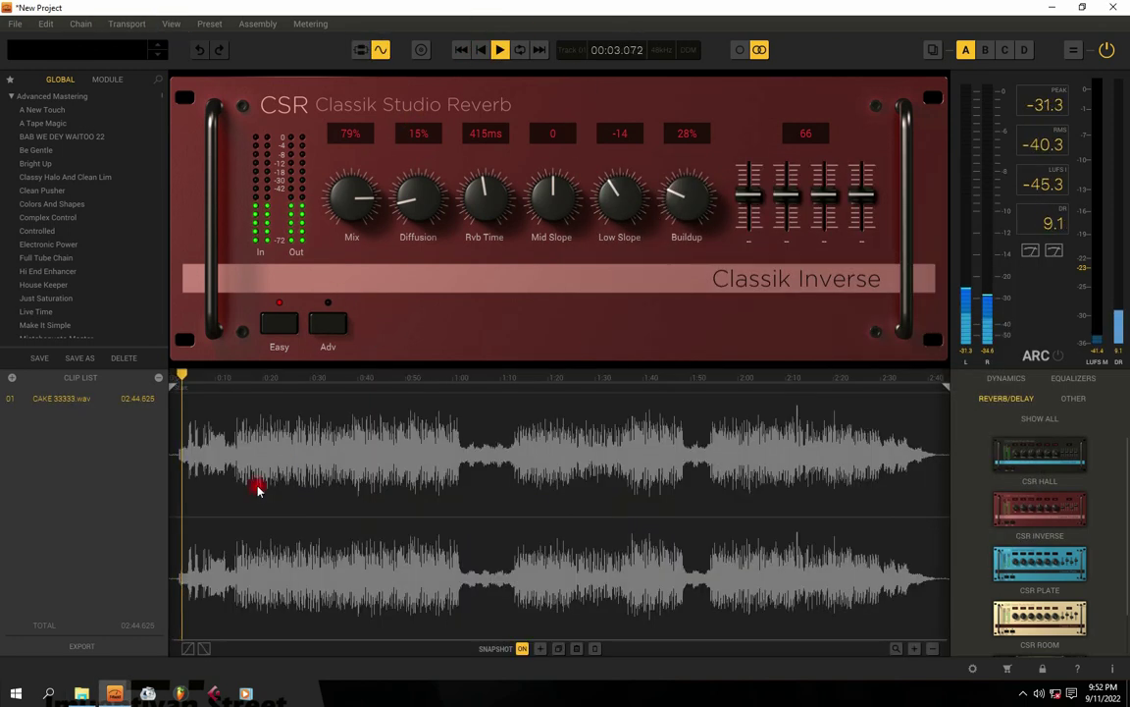
left_click(366, 468)
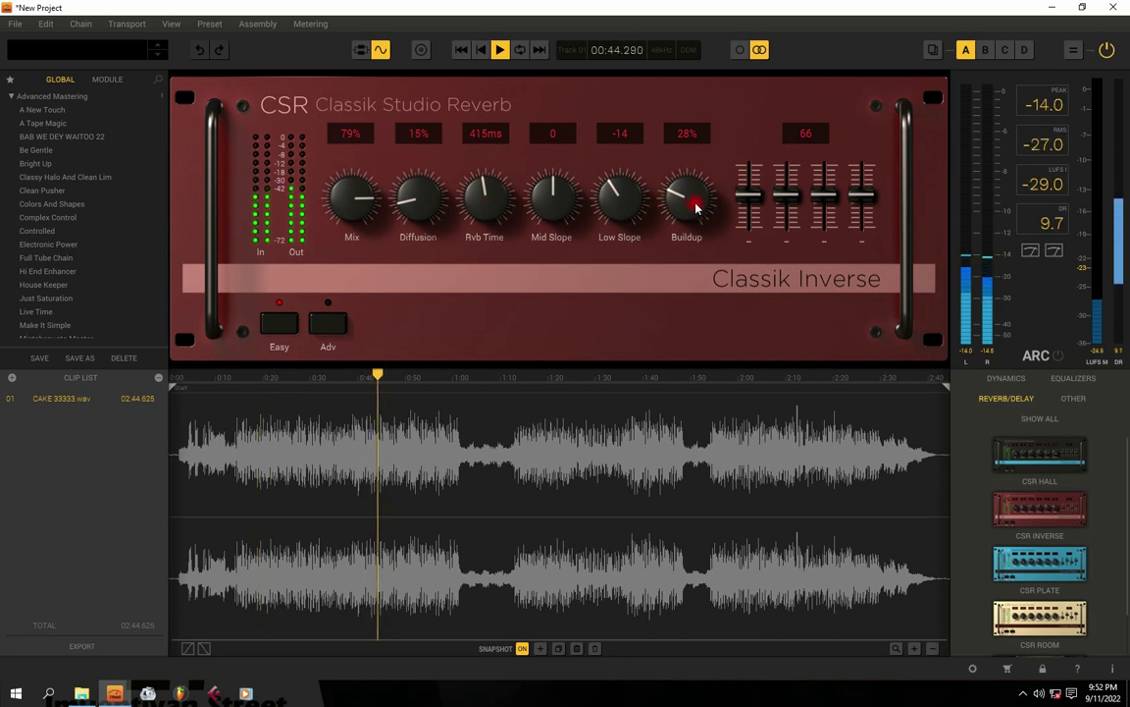
mouse_move(351, 197)
left_mouse_down()
mouse_move(349, 339)
mouse_move(361, 273)
mouse_move(366, 352)
mouse_move(354, 324)
mouse_move(359, 334)
mouse_move(373, 318)
mouse_move(338, 159)
mouse_move(346, 216)
left_mouse_up()
key("space")
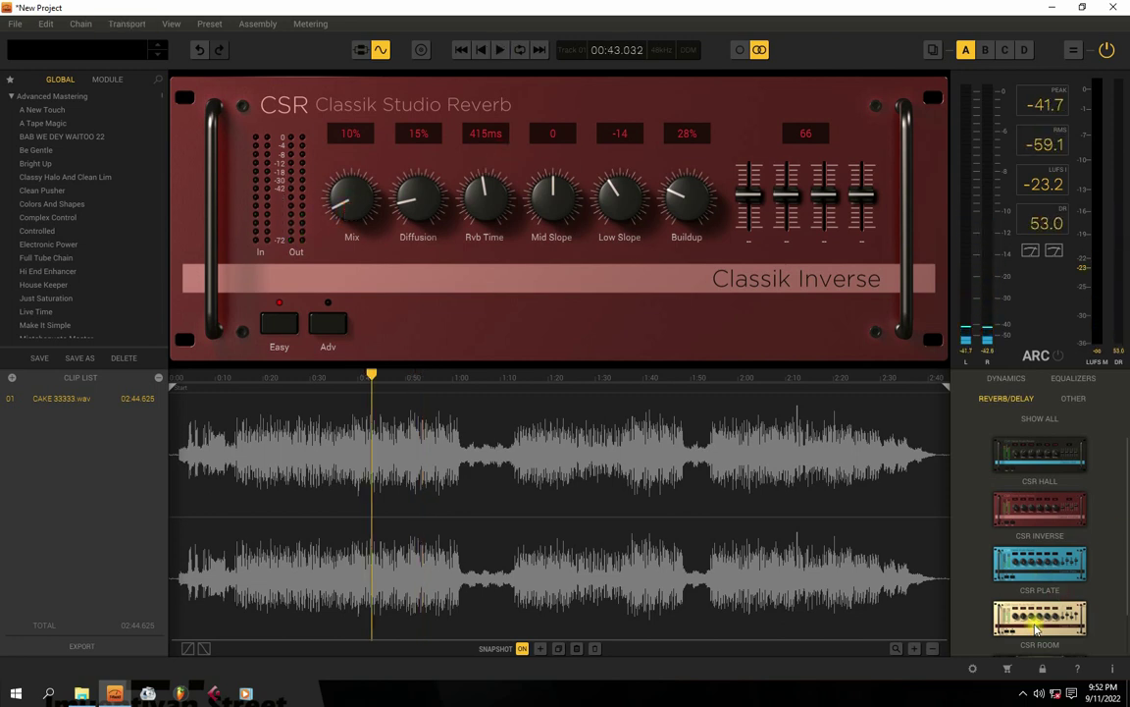
left_click(1024, 694)
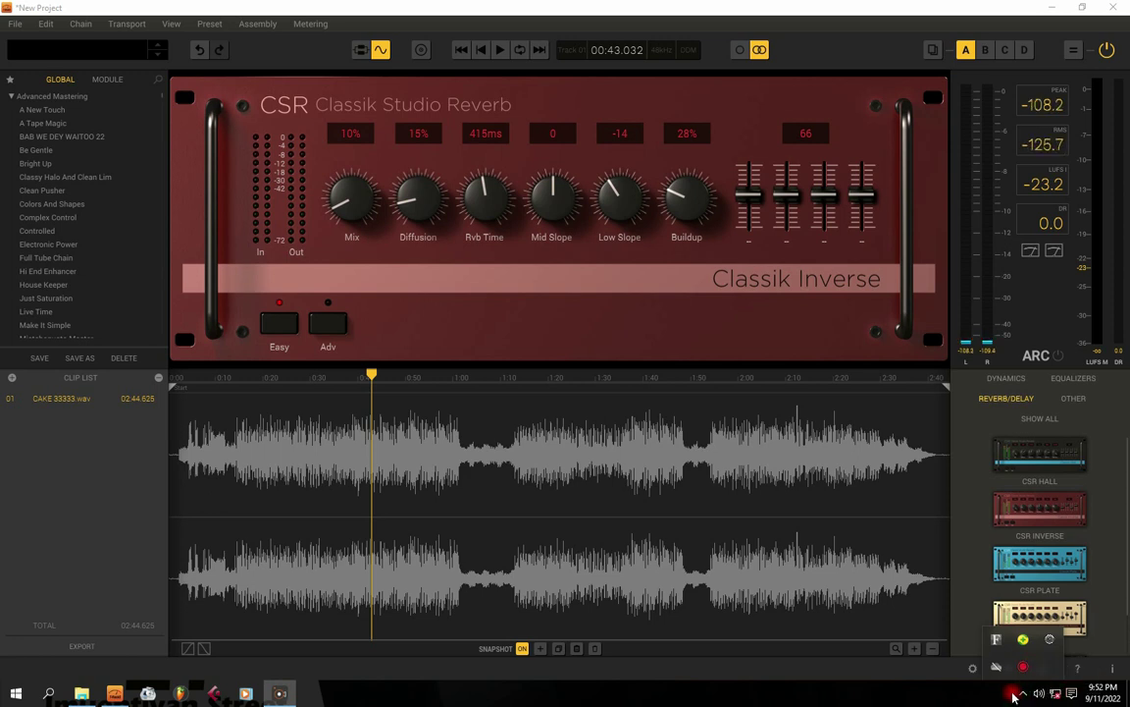
left_click(731, 685)
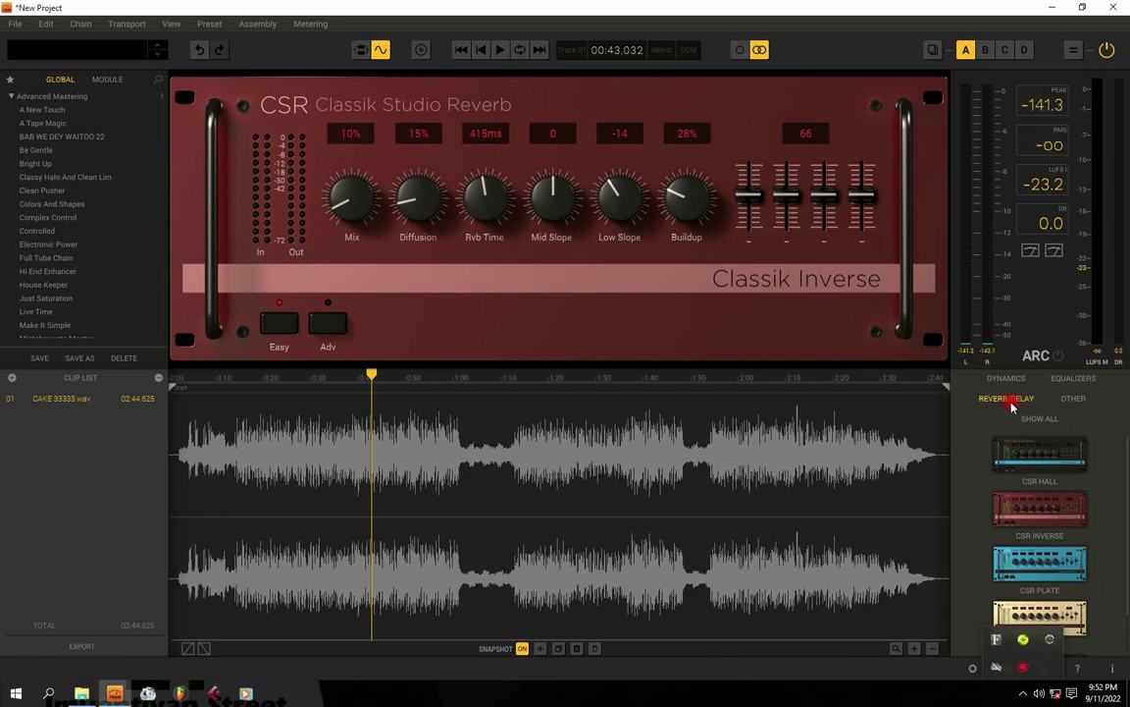
Add CSR Room before CSR Inverse and set its Mix to 7% while playing the song from about 2:07
scroll(1070, 502, "down", 1)
left_click_drag(1047, 574, 824, 536)
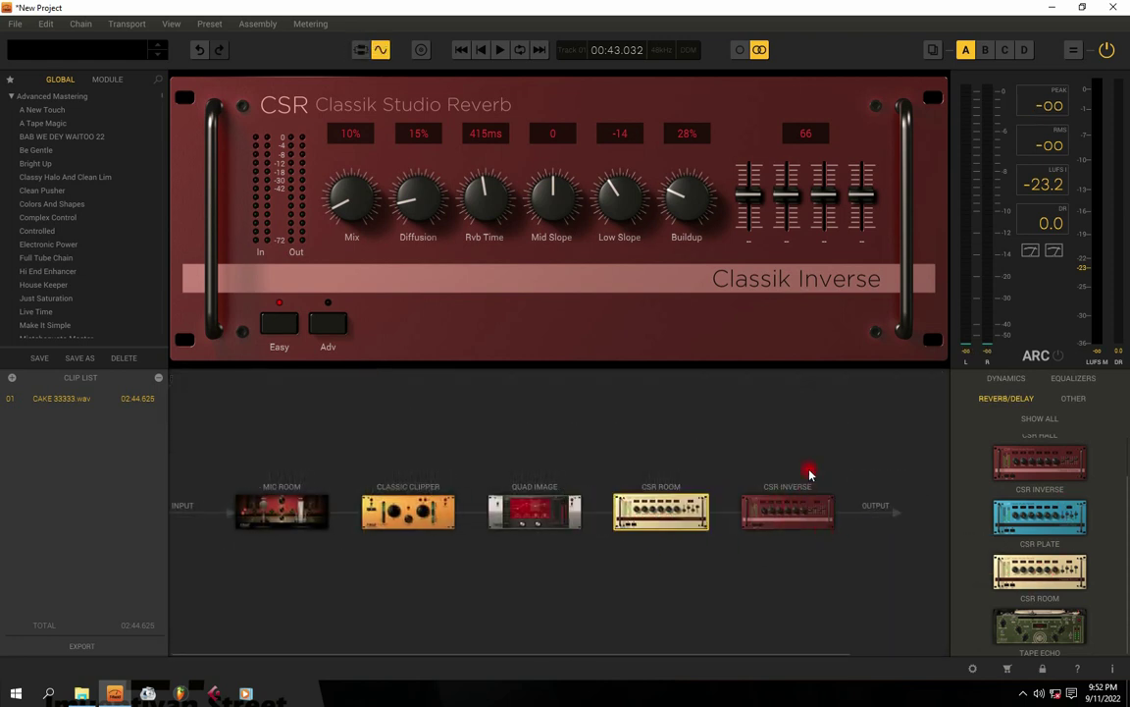
left_click(774, 497)
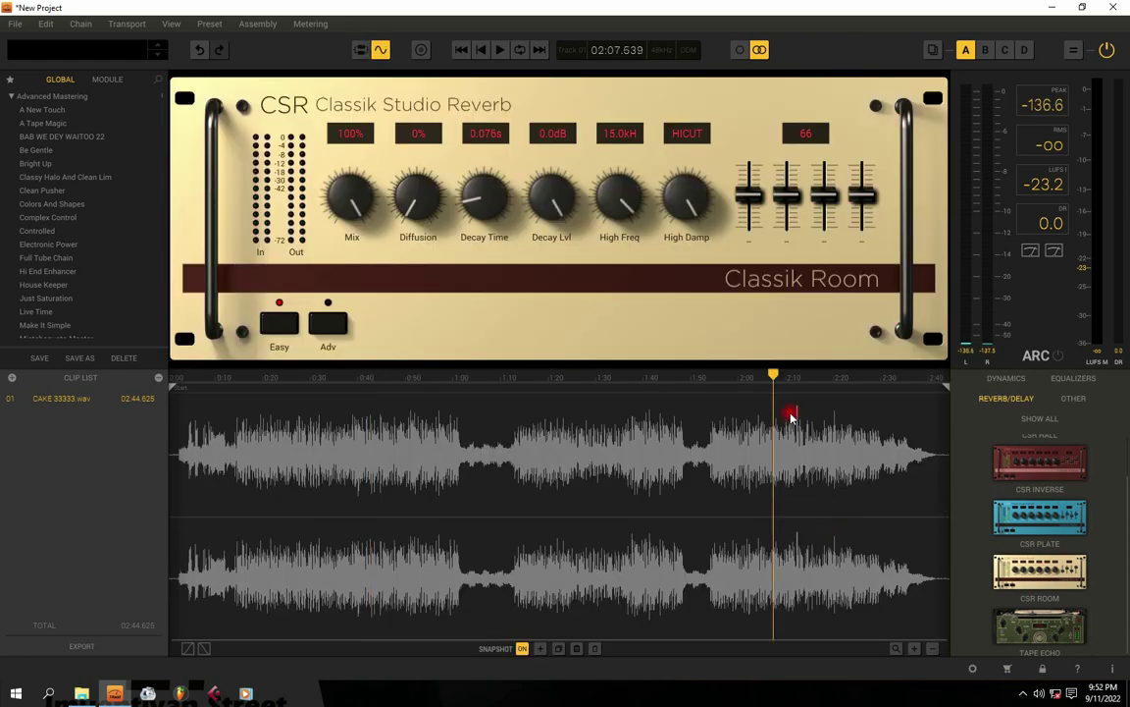
key("space")
left_click_drag(346, 189, 396, 384)
mouse_move(345, 191)
left_mouse_down()
mouse_move(336, 179)
mouse_move(346, 220)
mouse_move(347, 190)
mouse_move(348, 201)
left_mouse_up()
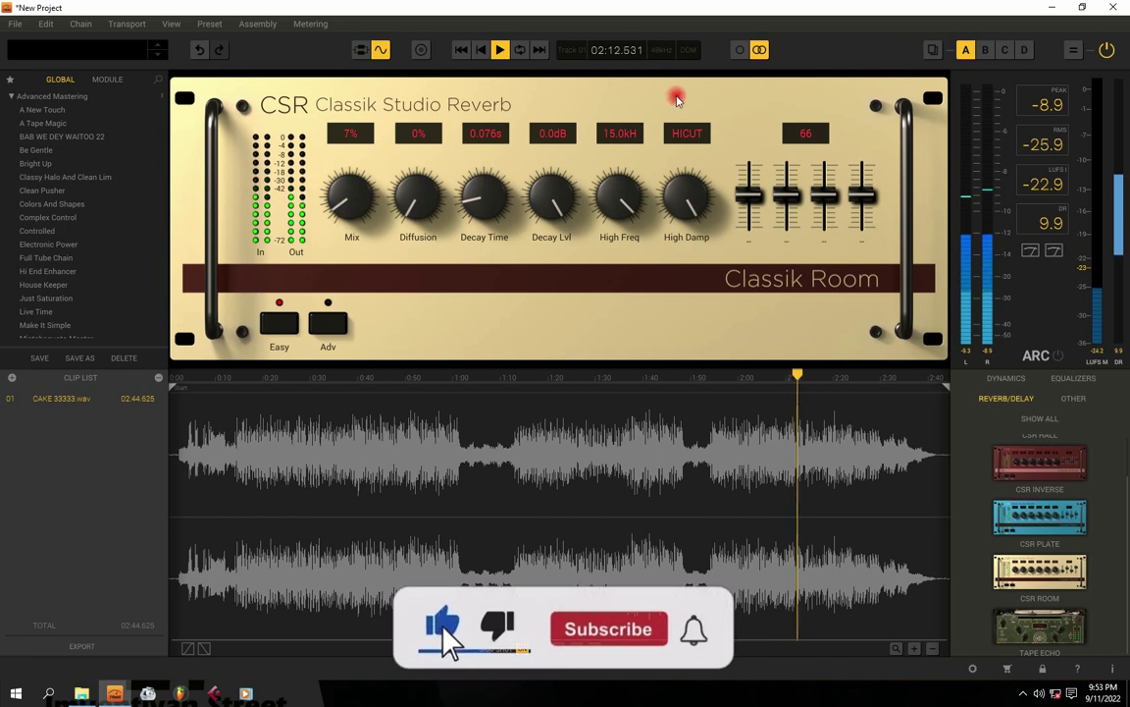
key("space")
Remove CSR Inverse, CSR Room, Quad Image, Classic Clipper and Mic Room from the chain
left_click(361, 50)
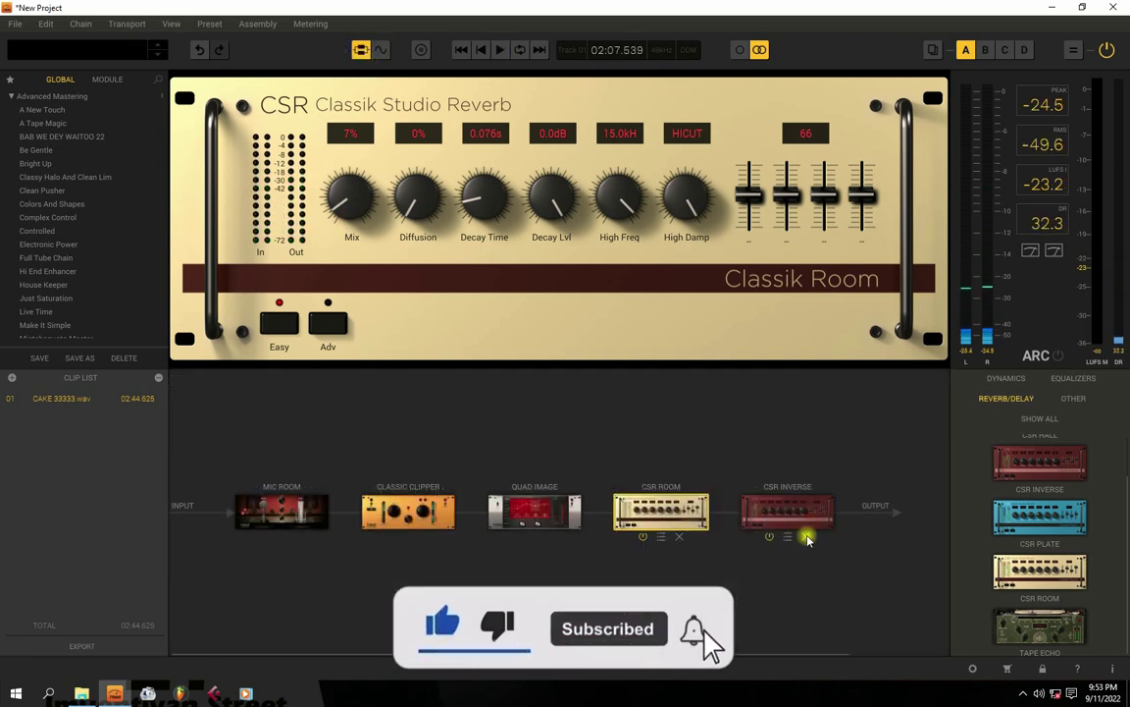
left_click(806, 536)
left_click(686, 536)
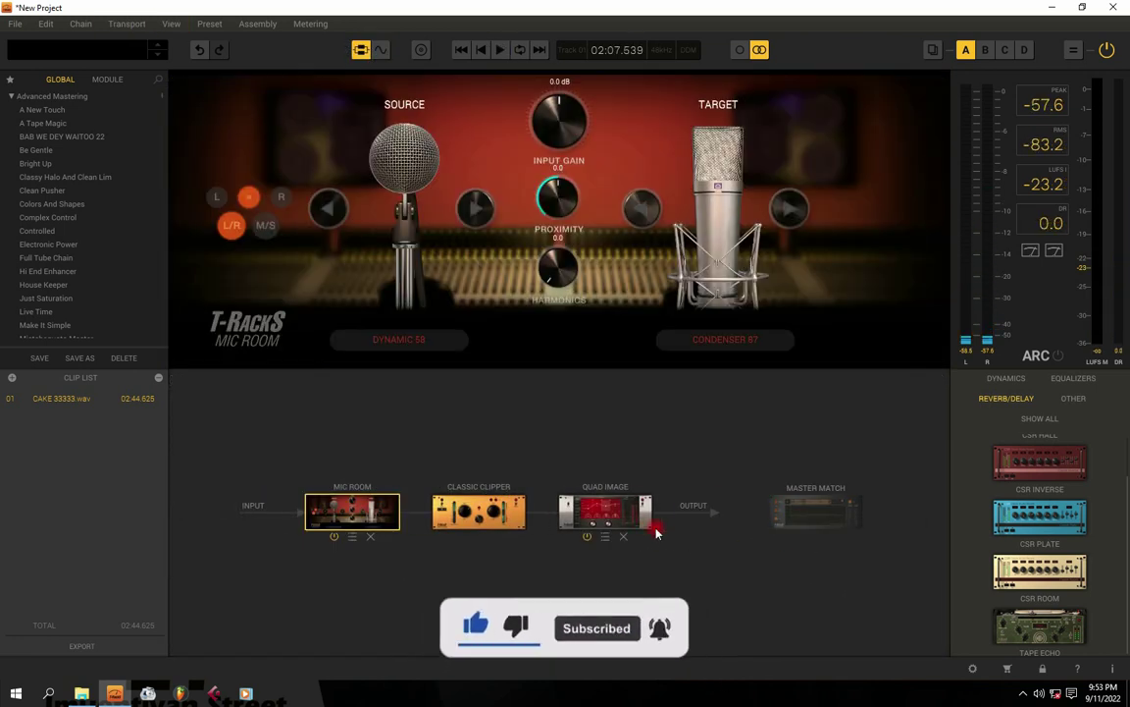
left_click(626, 536)
left_click(562, 536)
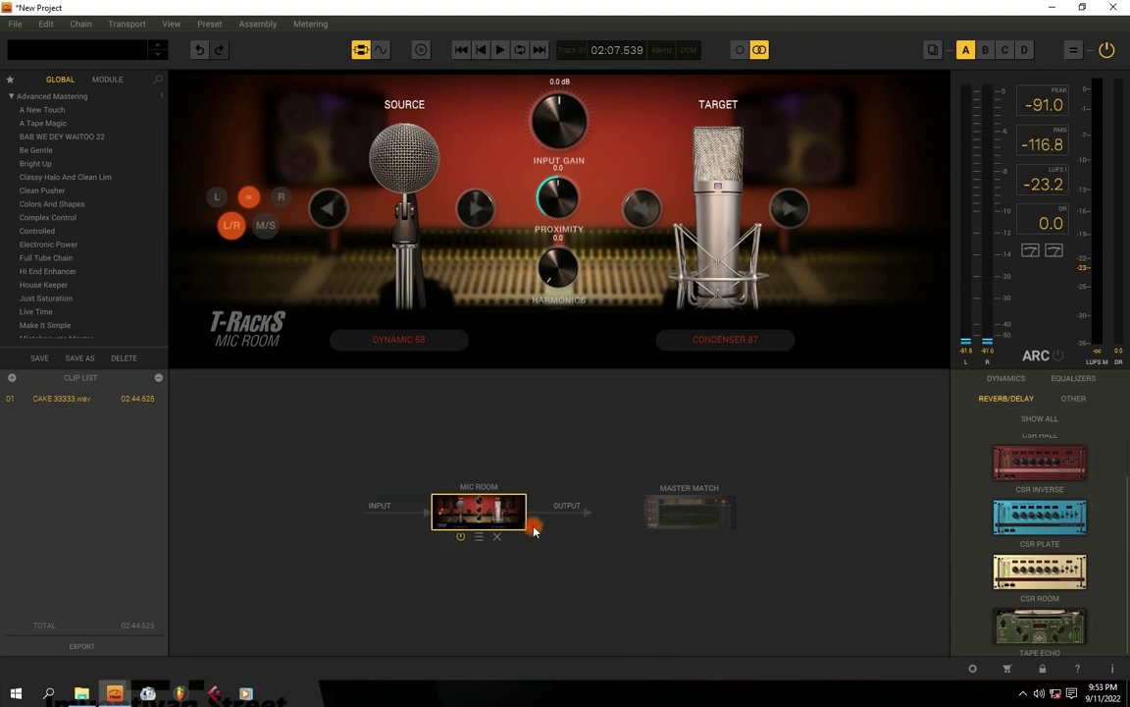
left_click(497, 538)
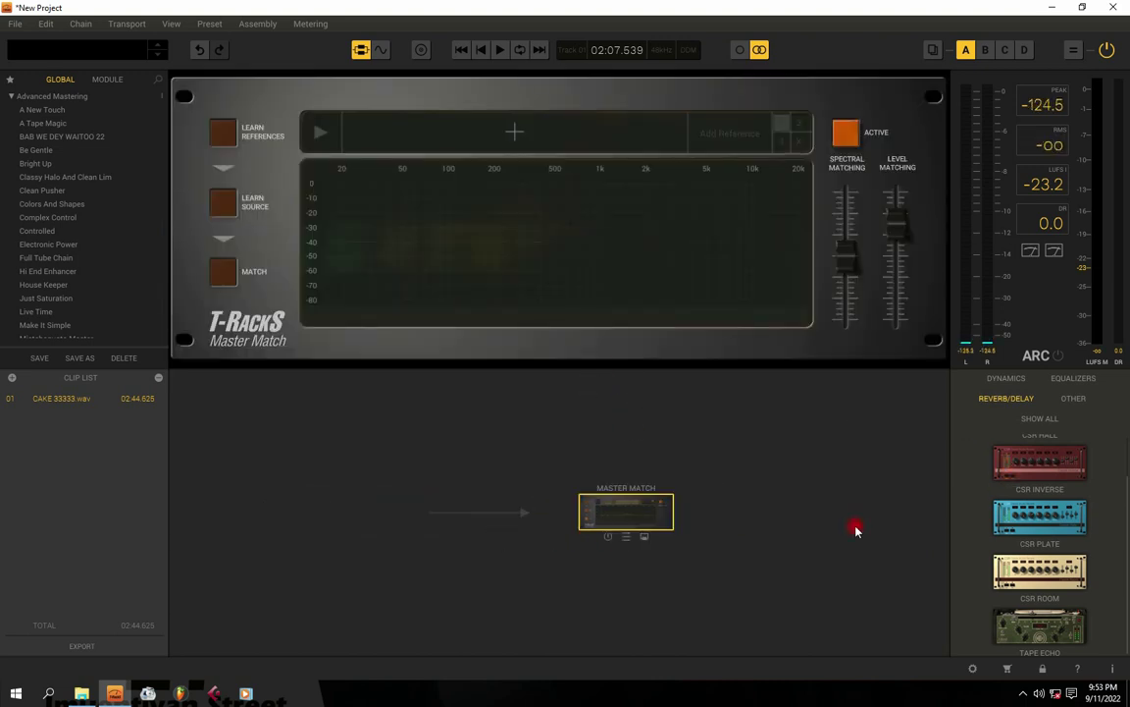
Add Tape Echo to the empty chain and play the song from about 0:40
left_click(381, 51)
left_click(359, 475)
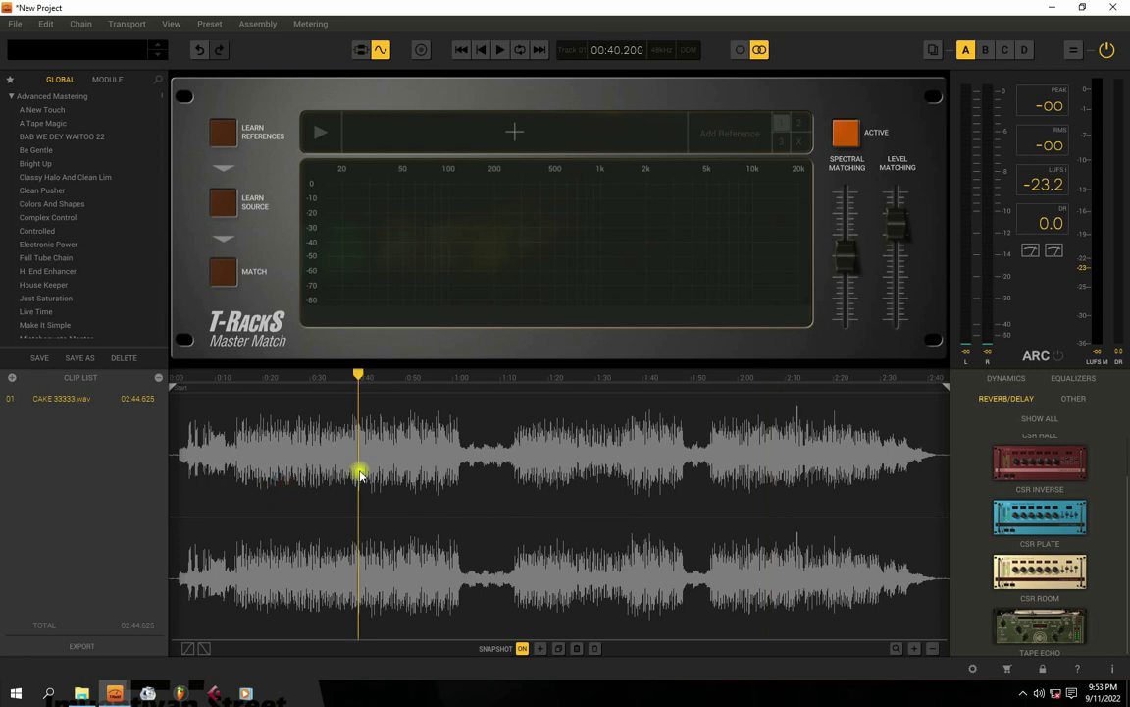
left_click_drag(1040, 657, 497, 504)
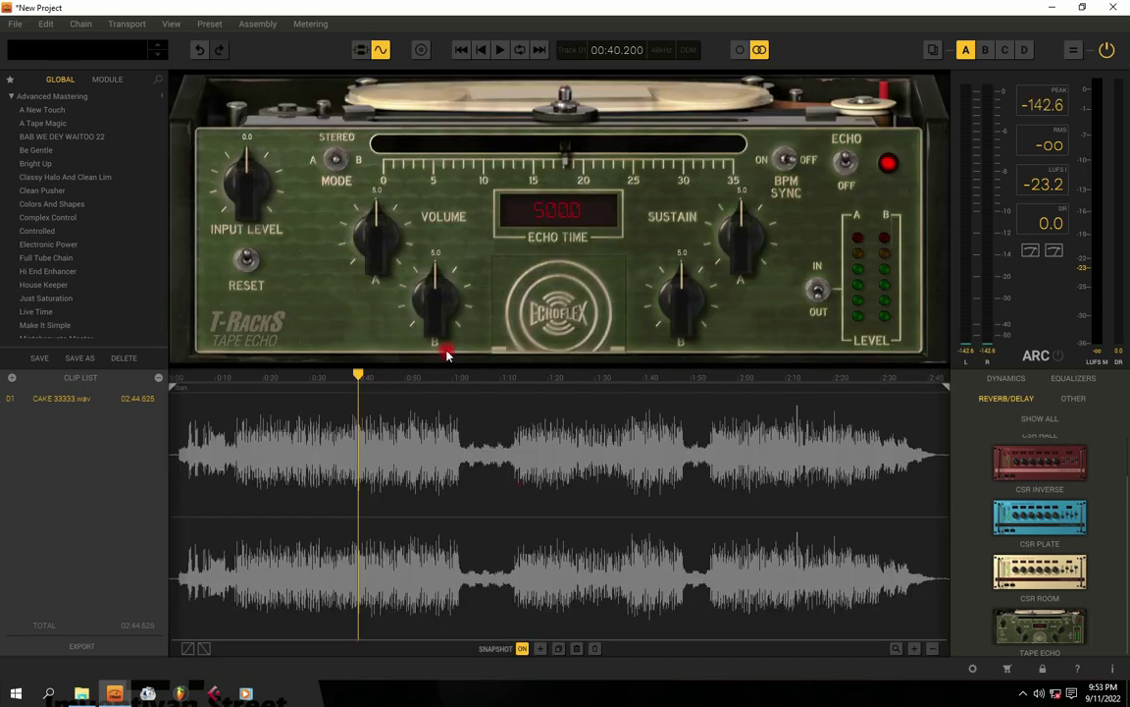
key("space")
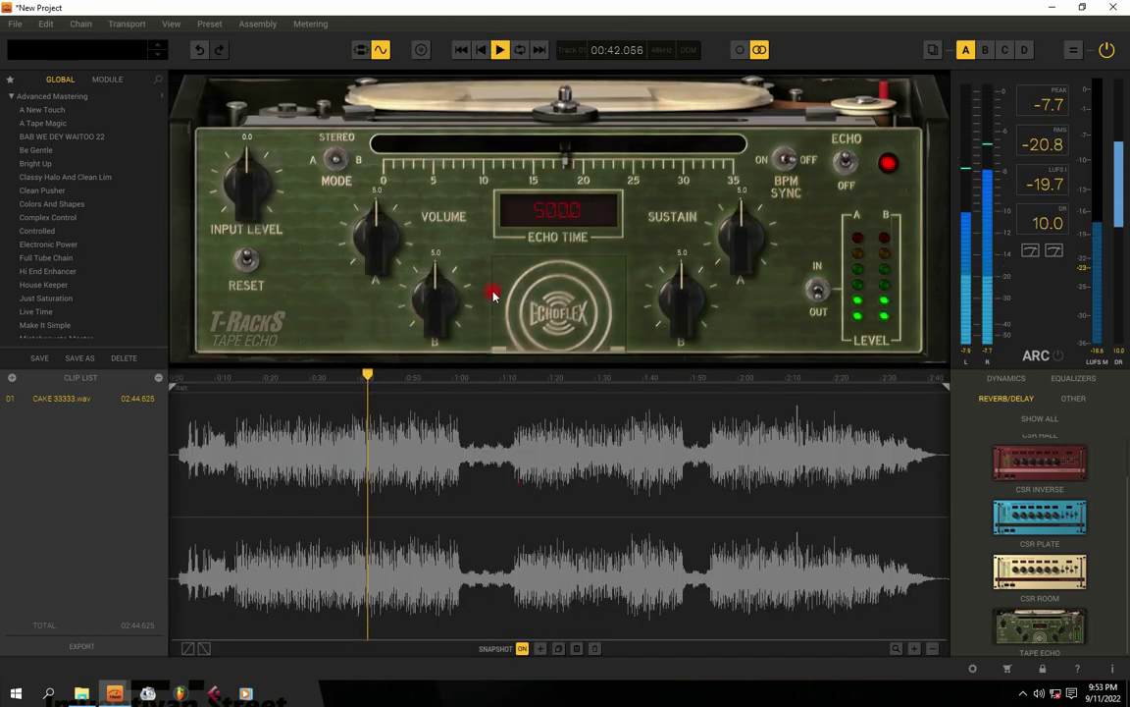
Reveal Tape Echo's extra controls and set Input Level to -0.3, Sustain A to 4.9 and Volume B to 5.2 during playback
left_click(494, 294)
left_click_drag(245, 165, 240, 71)
mouse_move(742, 232)
left_mouse_down()
mouse_move(742, 384)
mouse_move(737, 214)
mouse_move(745, 234)
left_mouse_up()
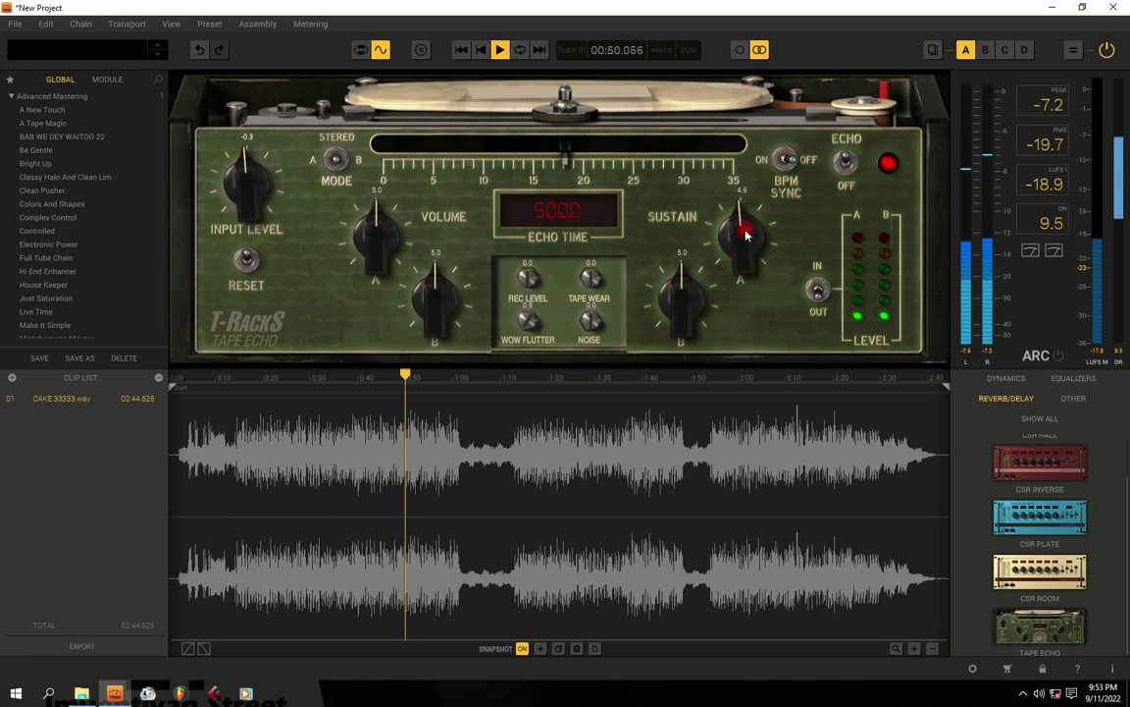
mouse_move(434, 277)
left_mouse_down()
mouse_move(429, 386)
mouse_move(429, 270)
left_mouse_up()
mouse_move(379, 227)
left_mouse_down()
mouse_move(385, 335)
mouse_move(386, 210)
left_mouse_up()
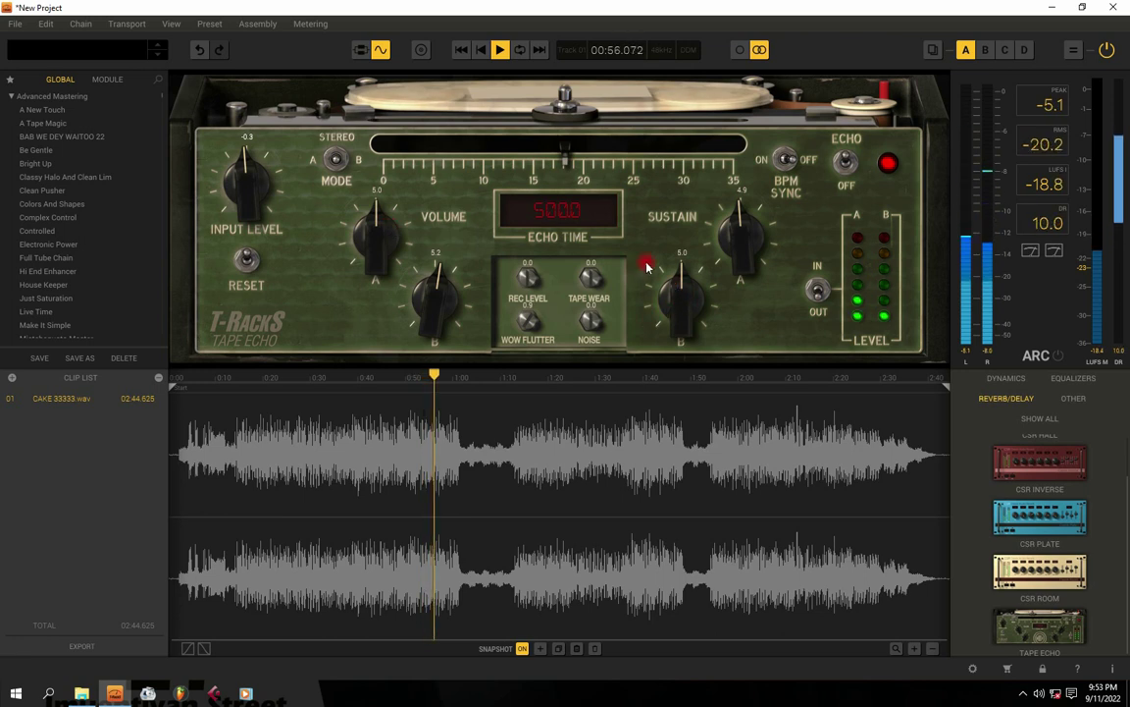
Set Tape Echo's Echo Time to 399.7 and its Input Level to 2.6 while replaying the song, and stop playback
mouse_move(562, 154)
left_mouse_down()
mouse_move(365, 154)
mouse_move(748, 147)
mouse_move(392, 142)
mouse_move(422, 124)
mouse_move(411, 145)
mouse_move(430, 150)
mouse_move(354, 145)
mouse_move(609, 152)
mouse_move(527, 152)
left_mouse_up()
key("space")
key("space")
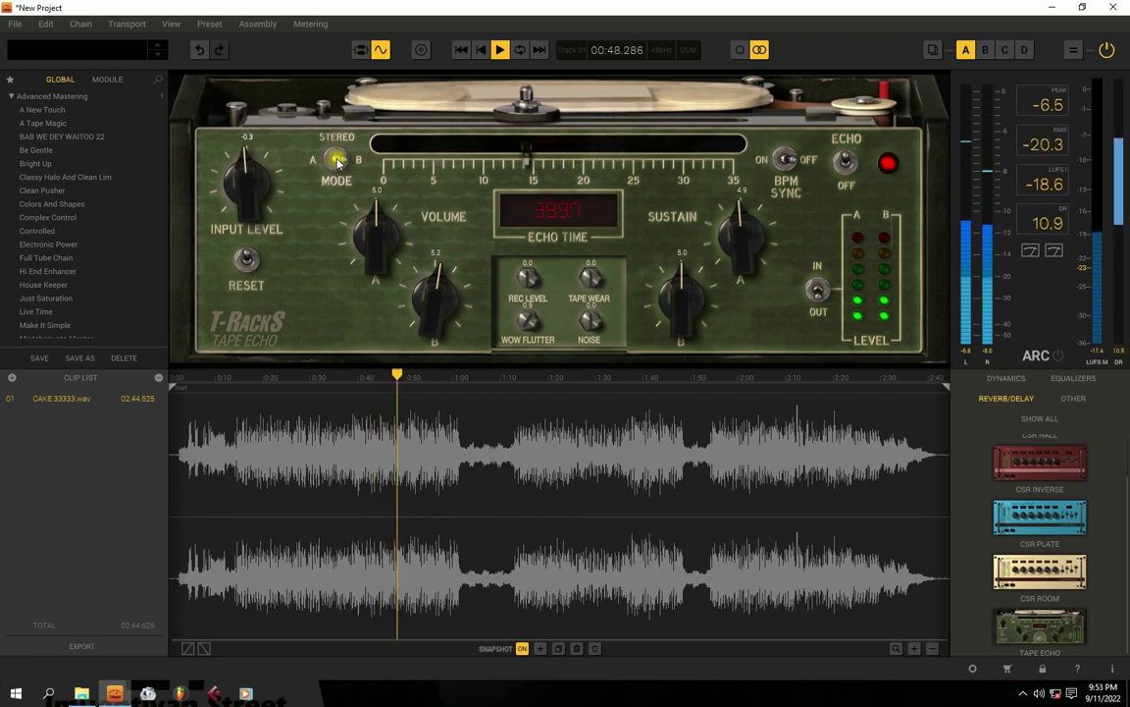
left_click_drag(252, 164, 283, 303)
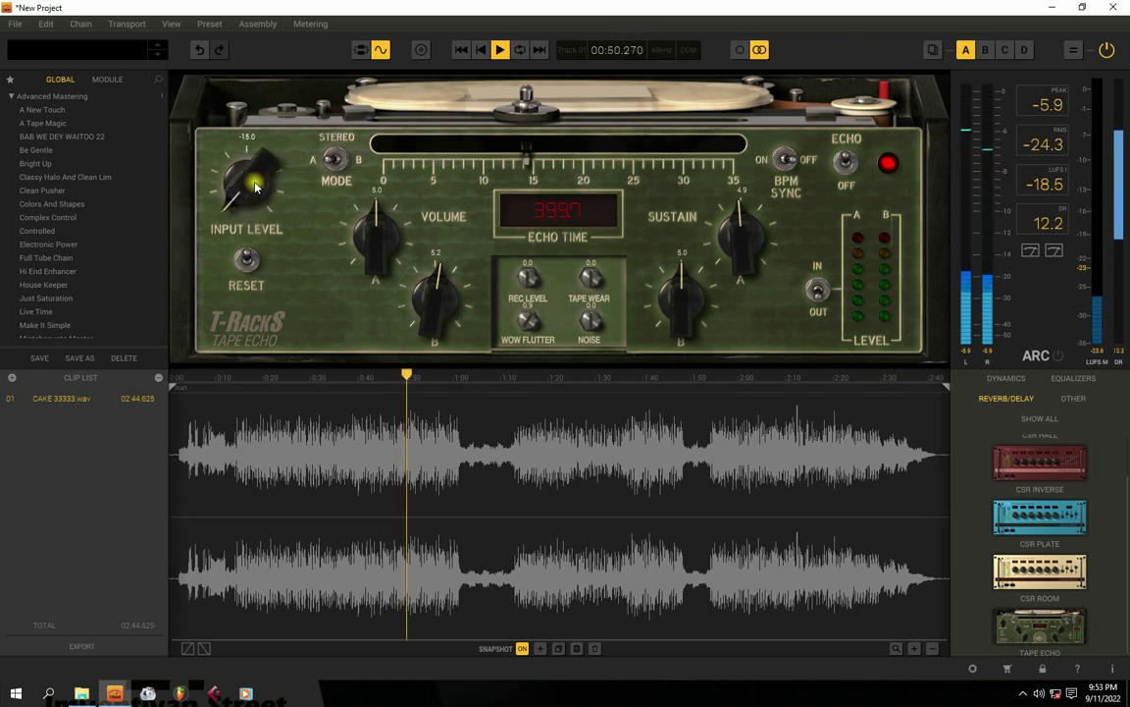
left_click(342, 157)
left_click_drag(252, 182, 240, 76)
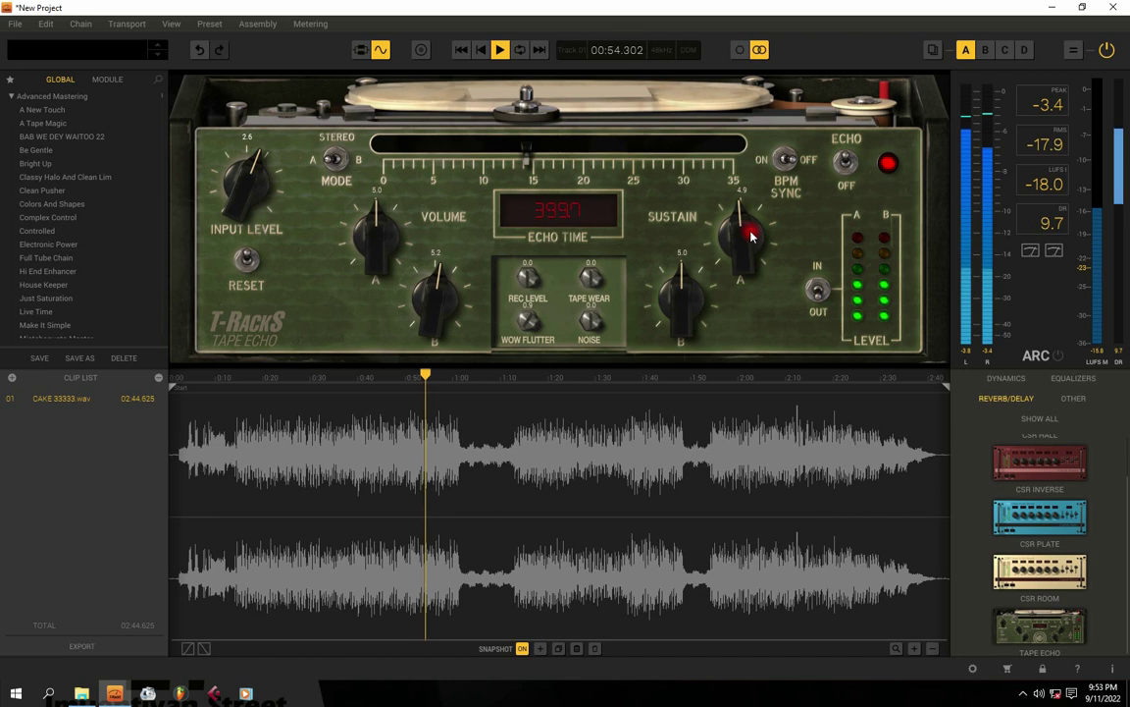
key("space")
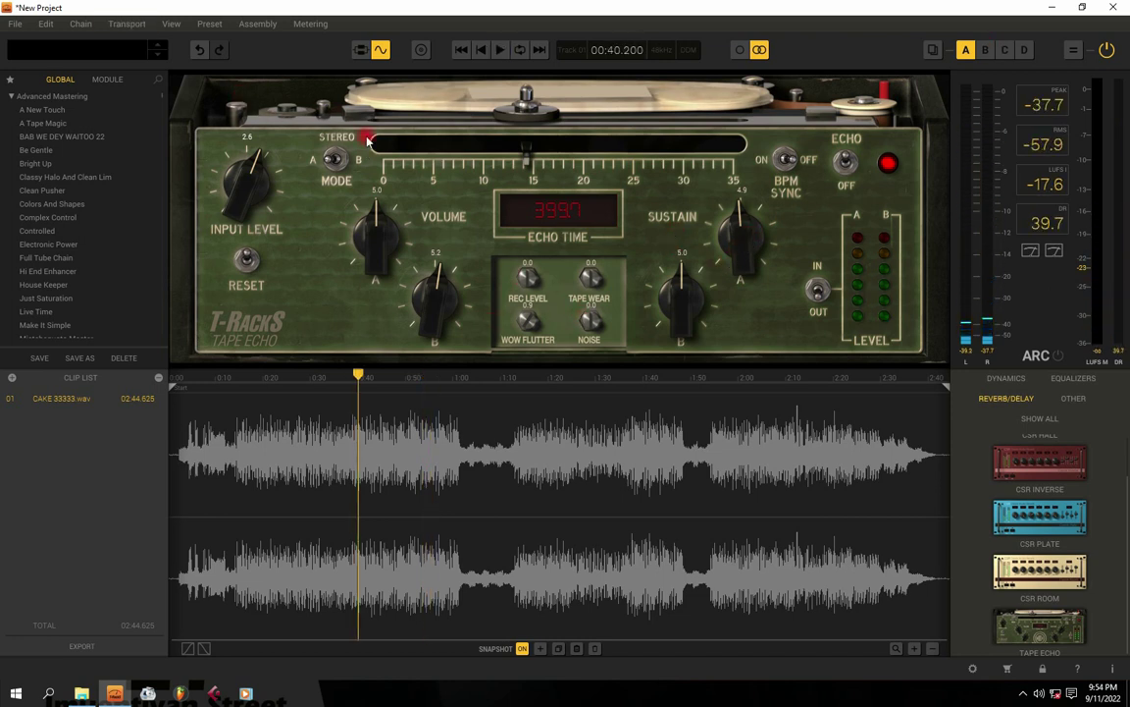
Remove Tape Echo from the chain and list the Dynamics modules
left_click(371, 50)
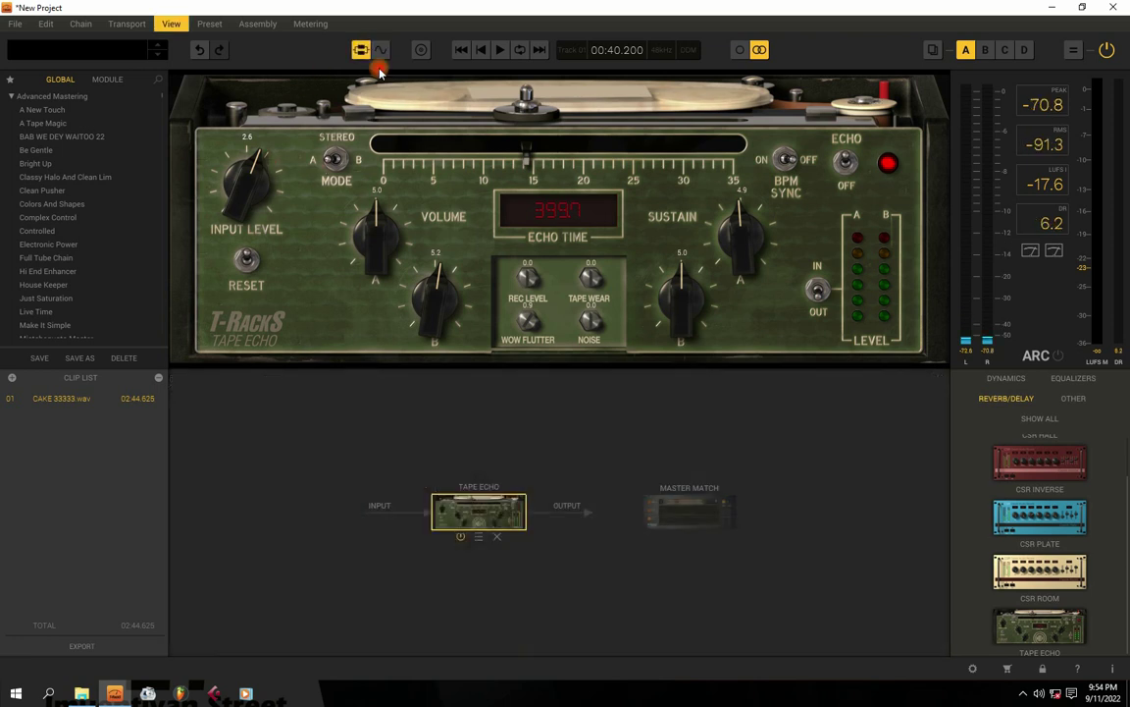
left_click(496, 539)
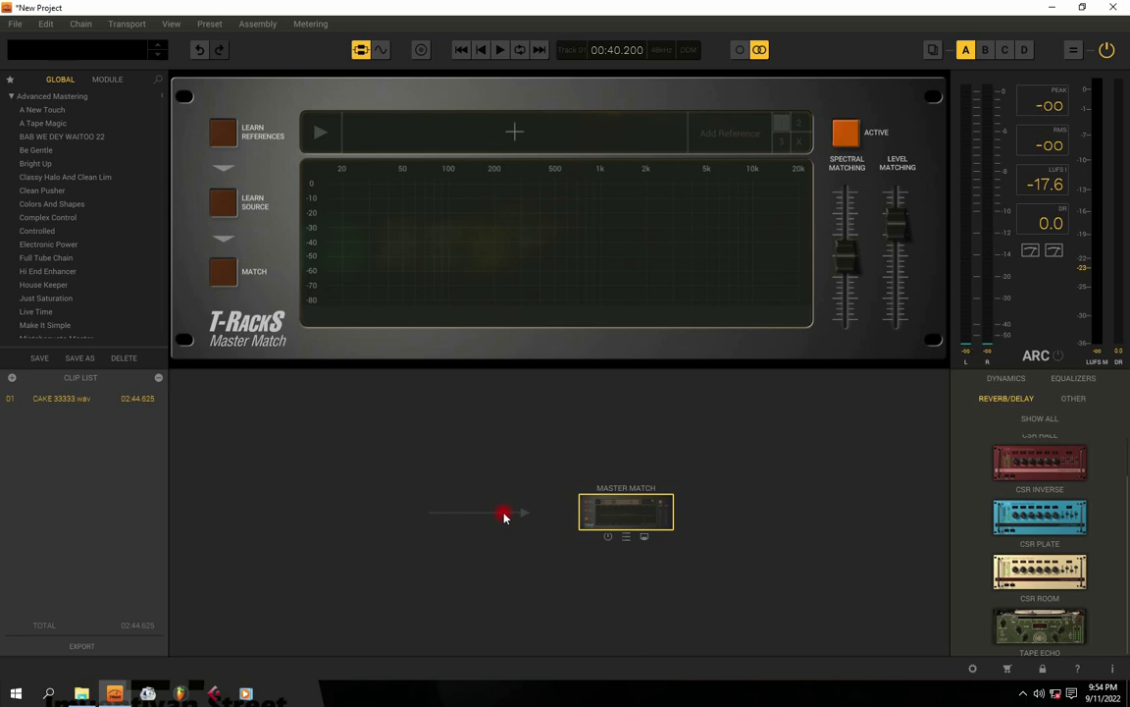
left_click(1007, 379)
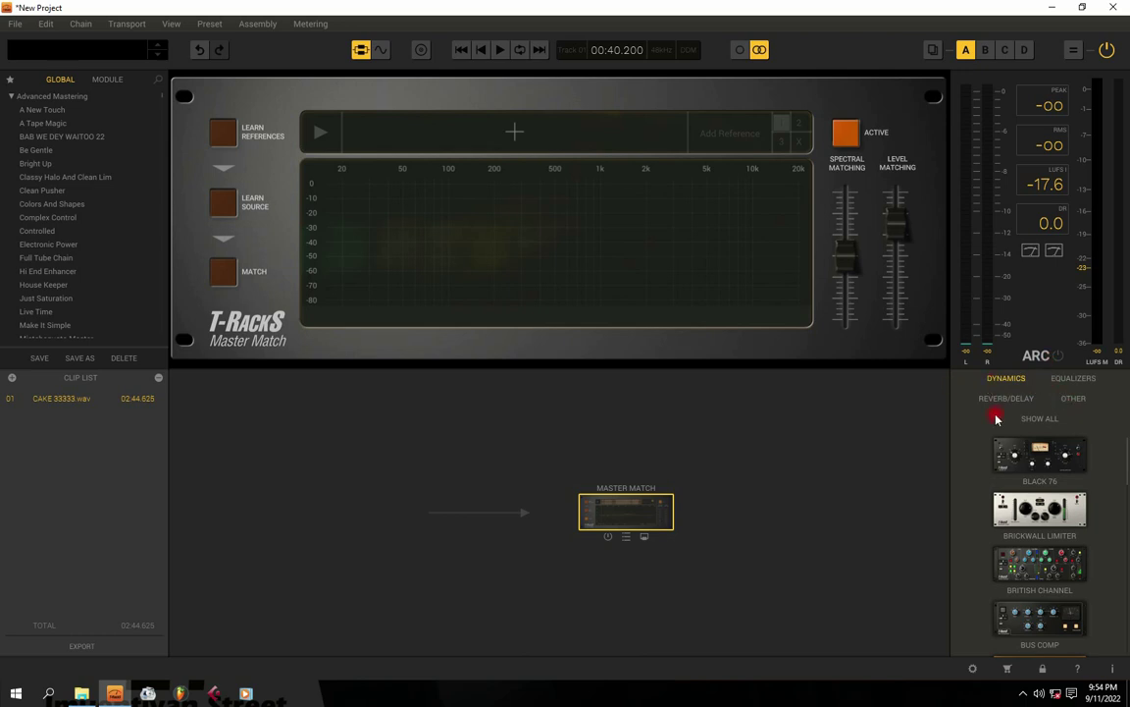
double_click(639, 11)
double_click(638, 71)
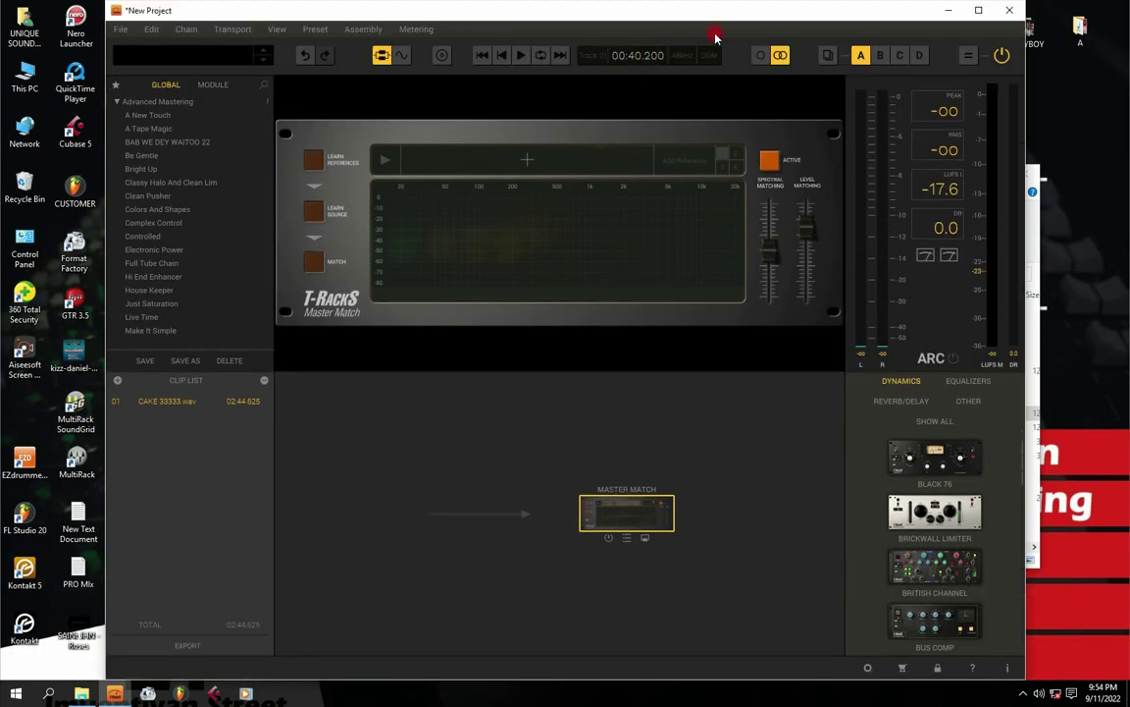
left_click(979, 11)
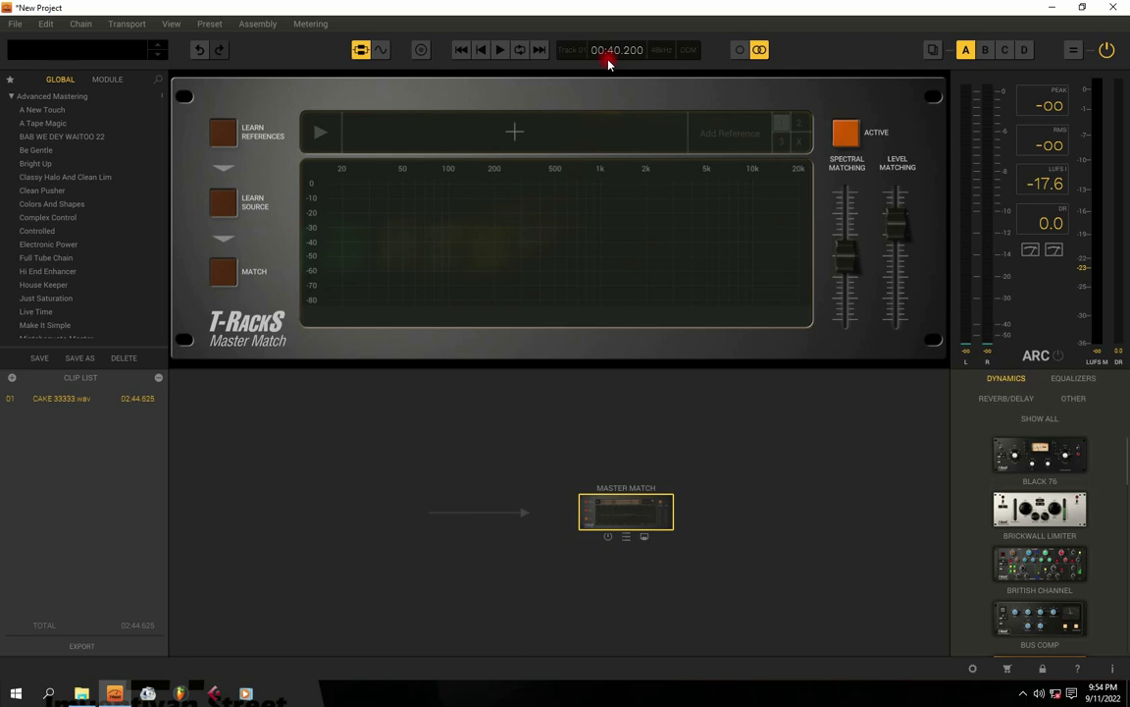
left_click(1024, 693)
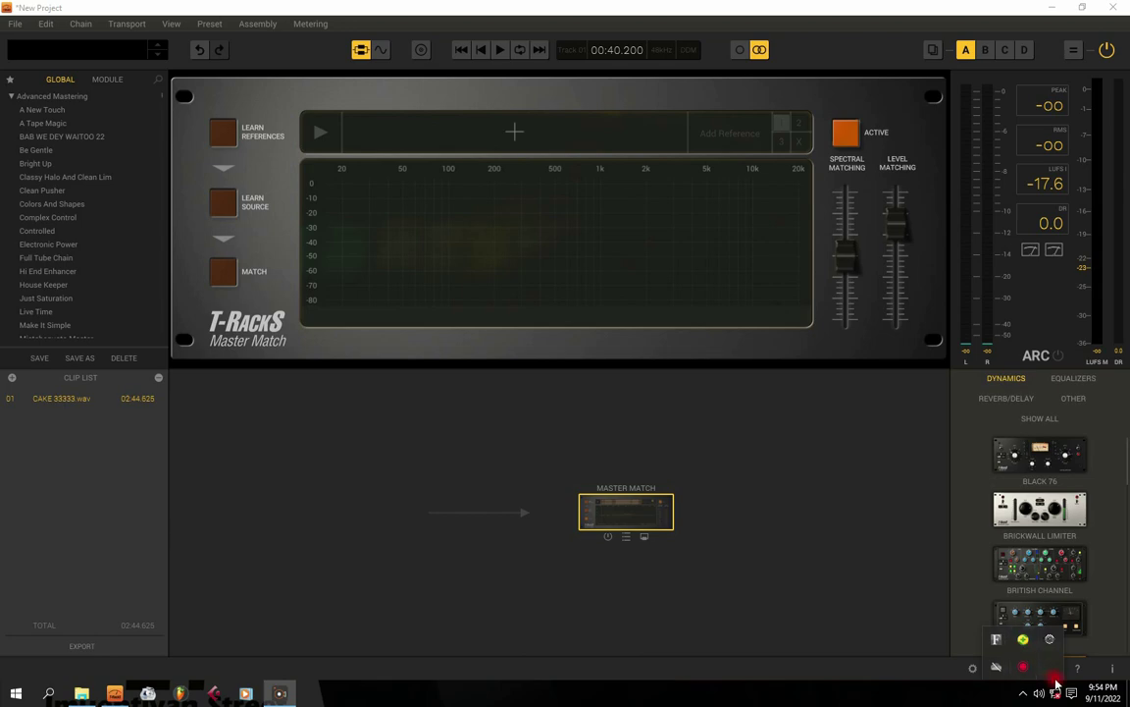